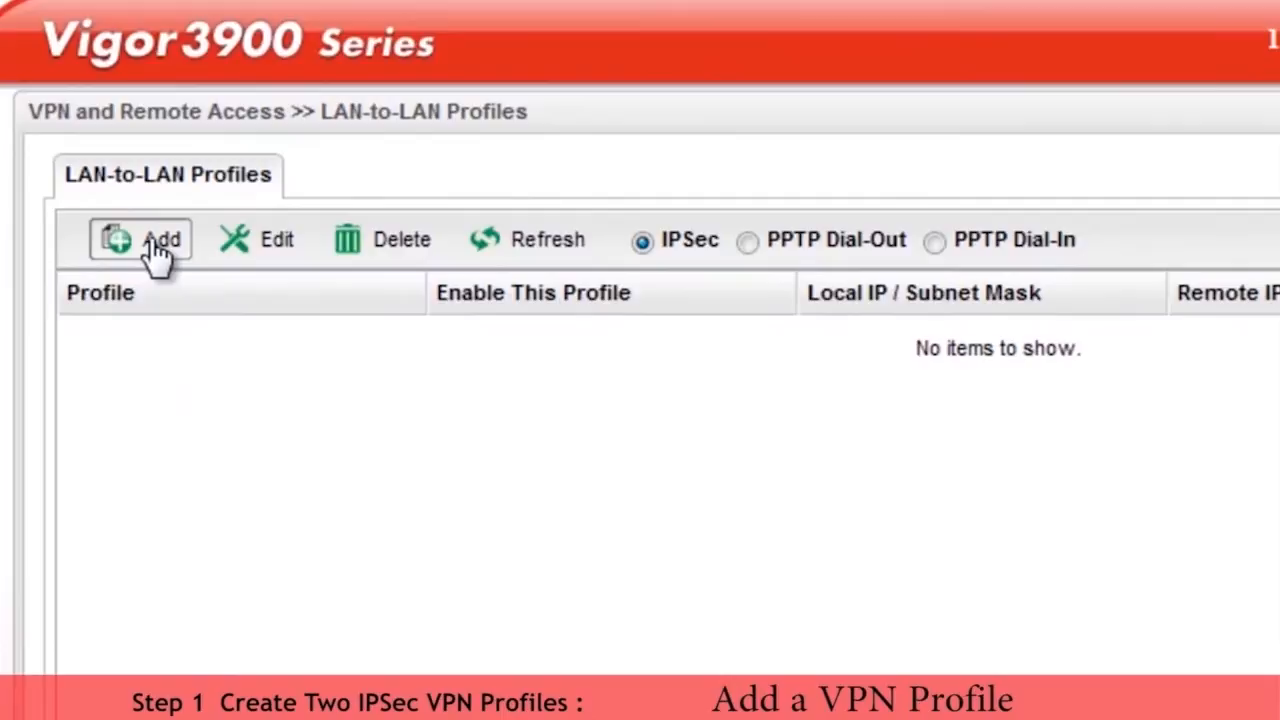
Step: Enable the new IPSec profile and name it VPN1
{"action": "left_click", "coordinate": [101, 145]}
{"action": "left_click", "coordinate": [470, 98]}
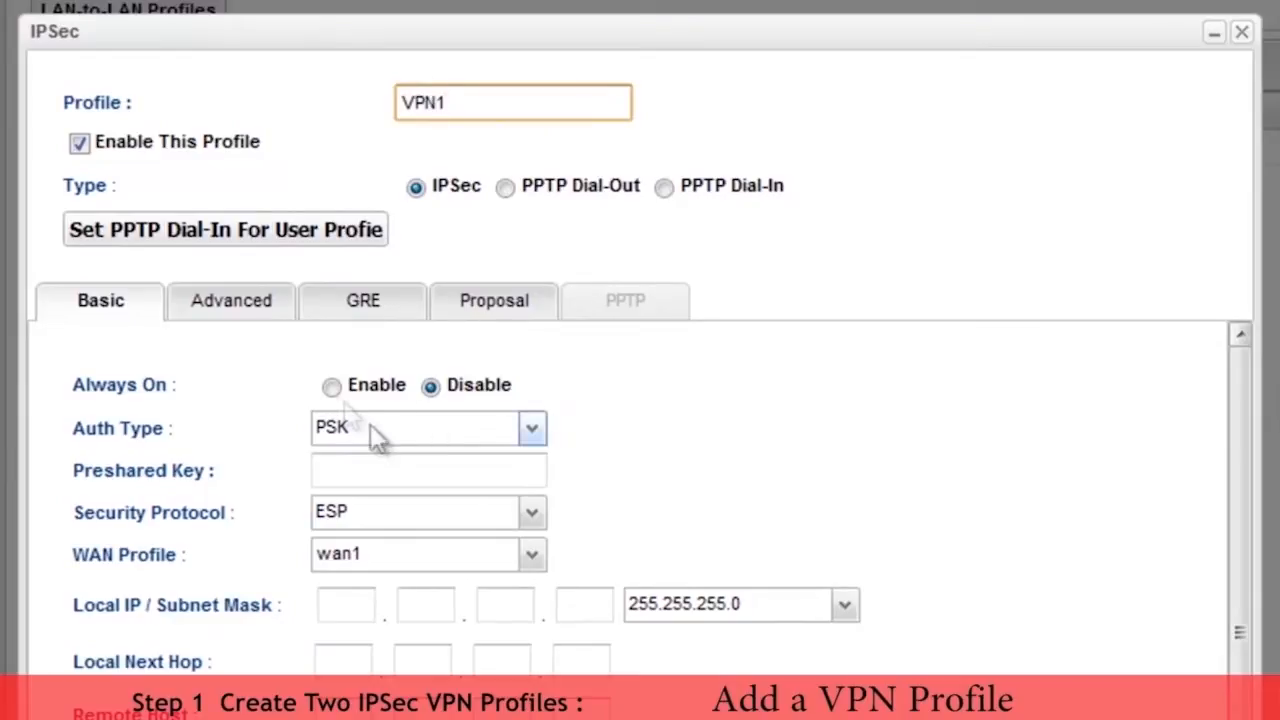
Step: Enable Always On for the VPN1 profile and enter the preshared key
{"action": "left_click", "coordinate": [330, 387]}
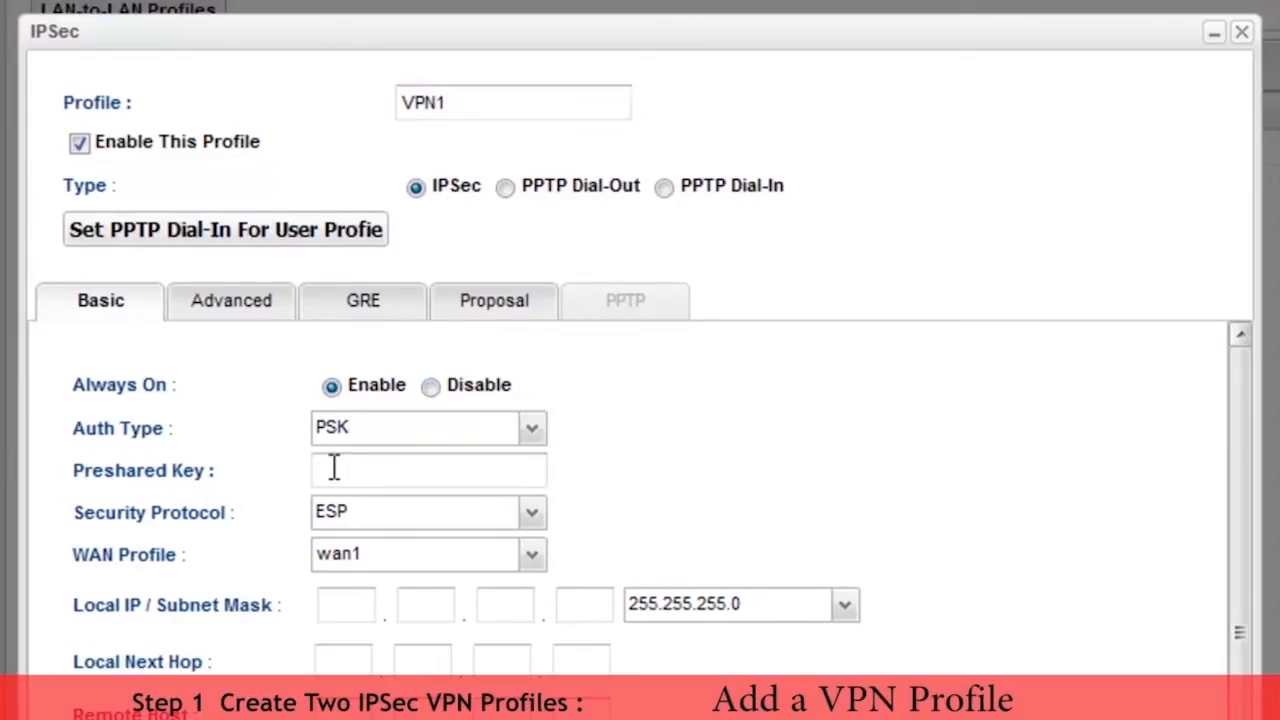
{"action": "left_click", "coordinate": [334, 466]}
{"action": "type", "text": "••••"}
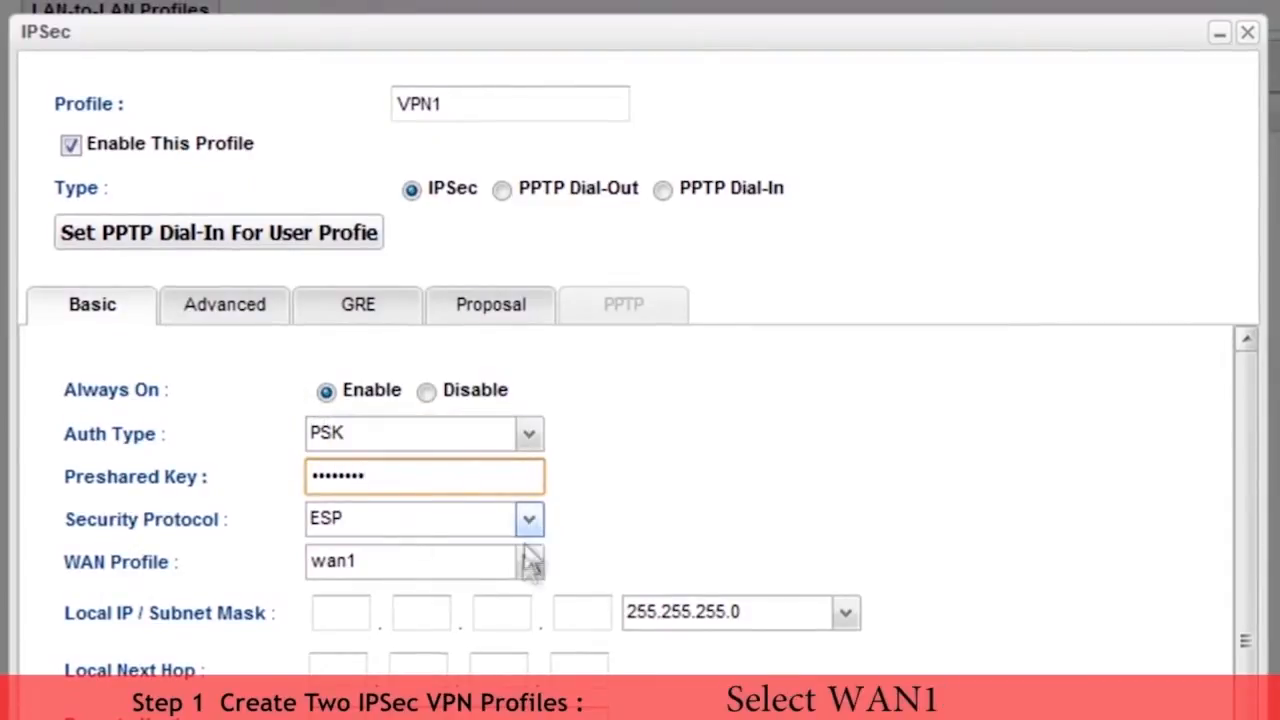
Step: Set the VPN1 profile's local IP subnet to 192.168.1.0
{"action": "left_click", "coordinate": [336, 616]}
{"action": "type", "text": "1"}
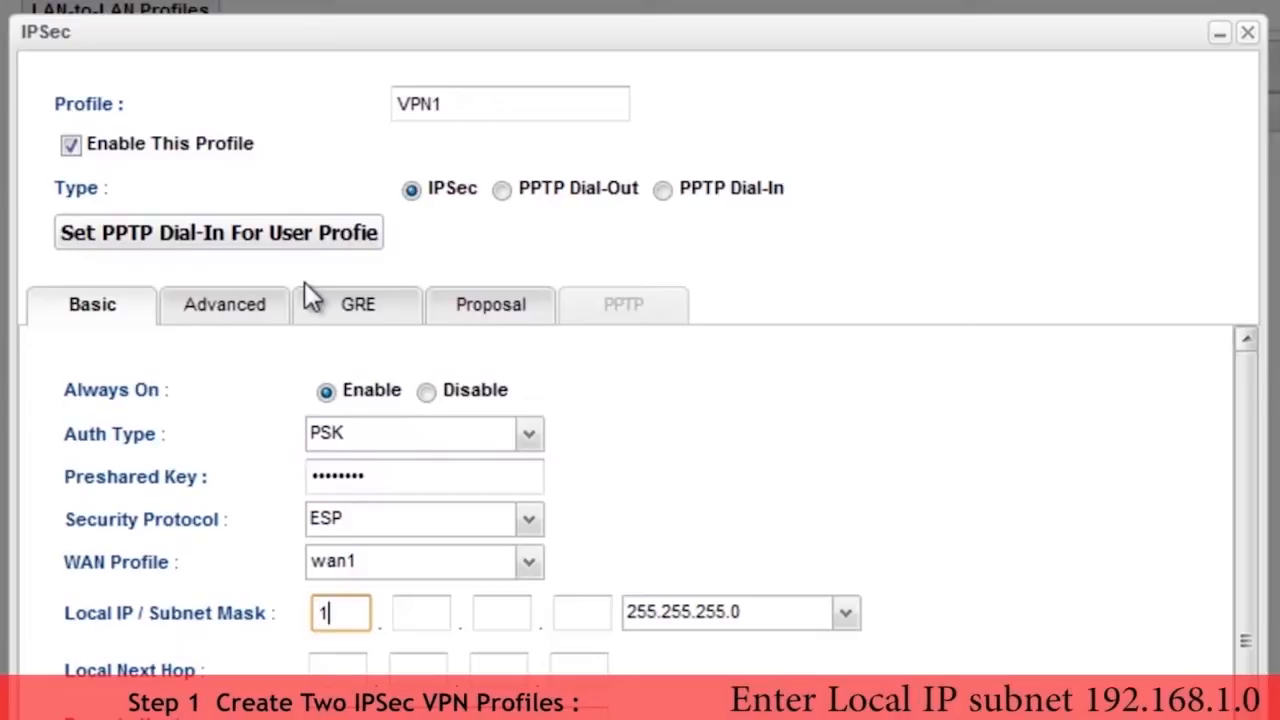
{"action": "type", "text": "92.168"}
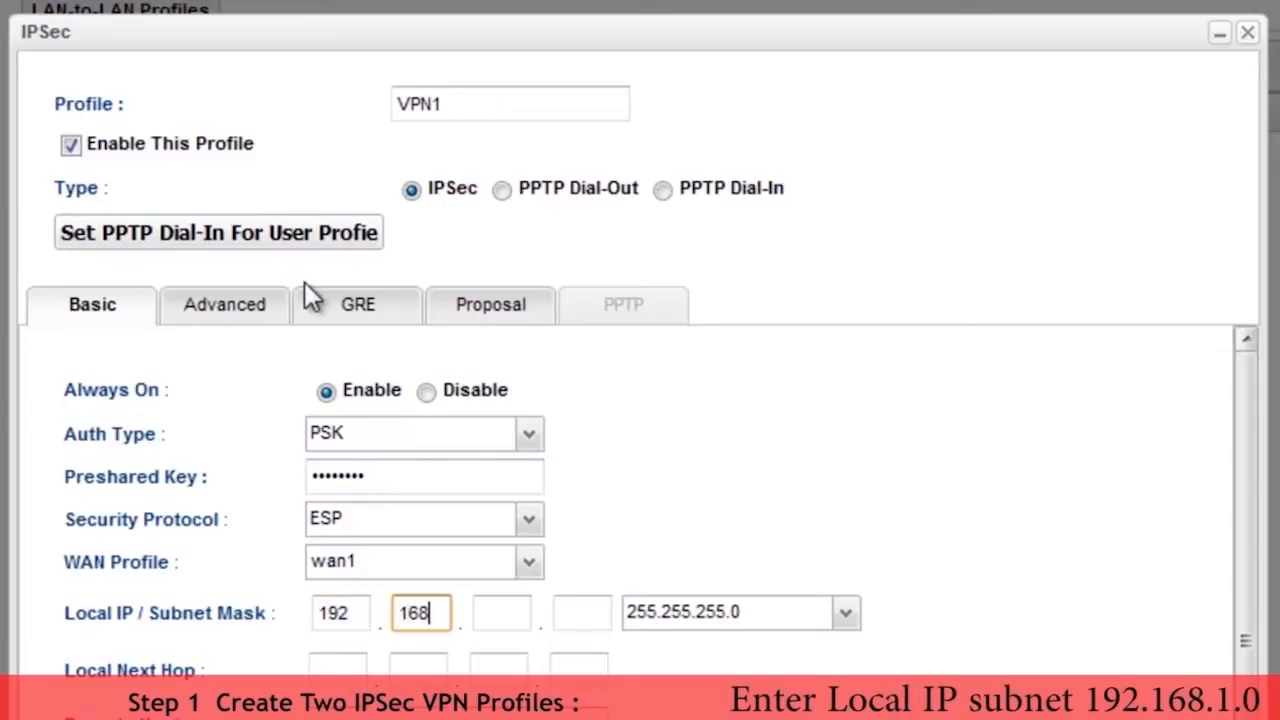
{"action": "type", "text": ".1"}
{"action": "key", "text": "period"}
{"action": "type", "text": "0"}
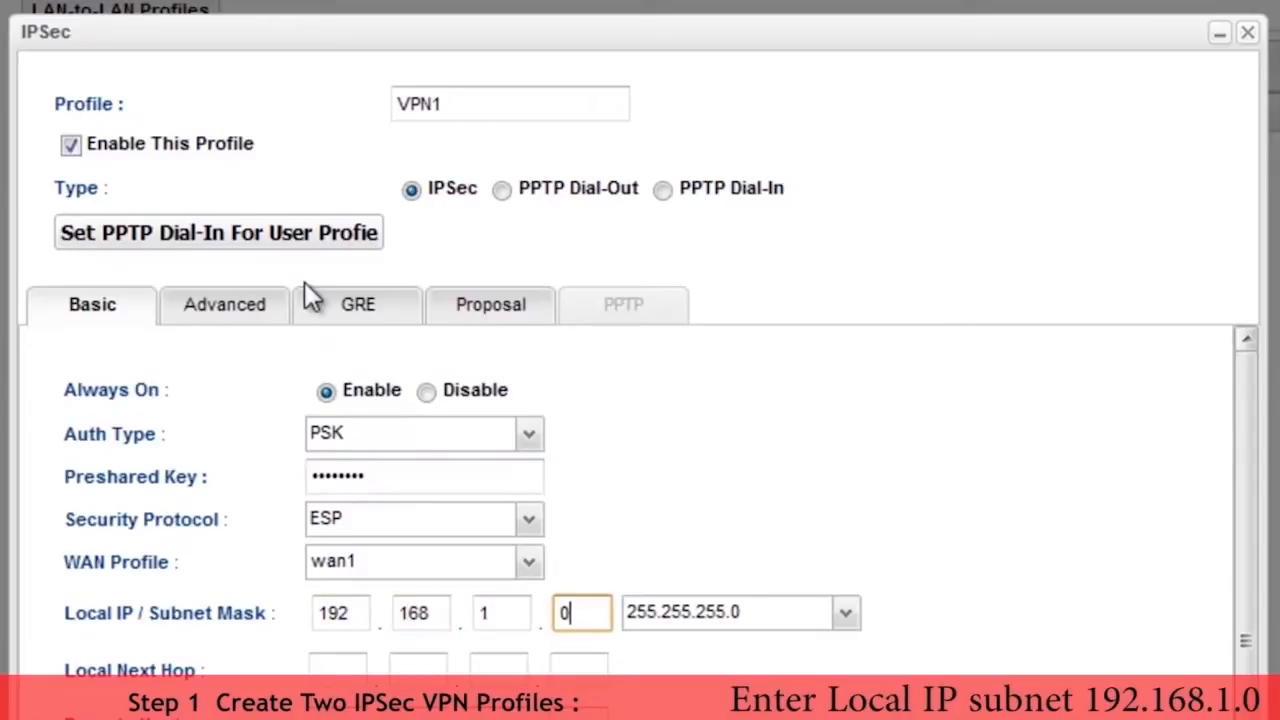
Step: Set the VPN1 profile's local next hop to 0.0.0.0
{"action": "left_click", "coordinate": [331, 668]}
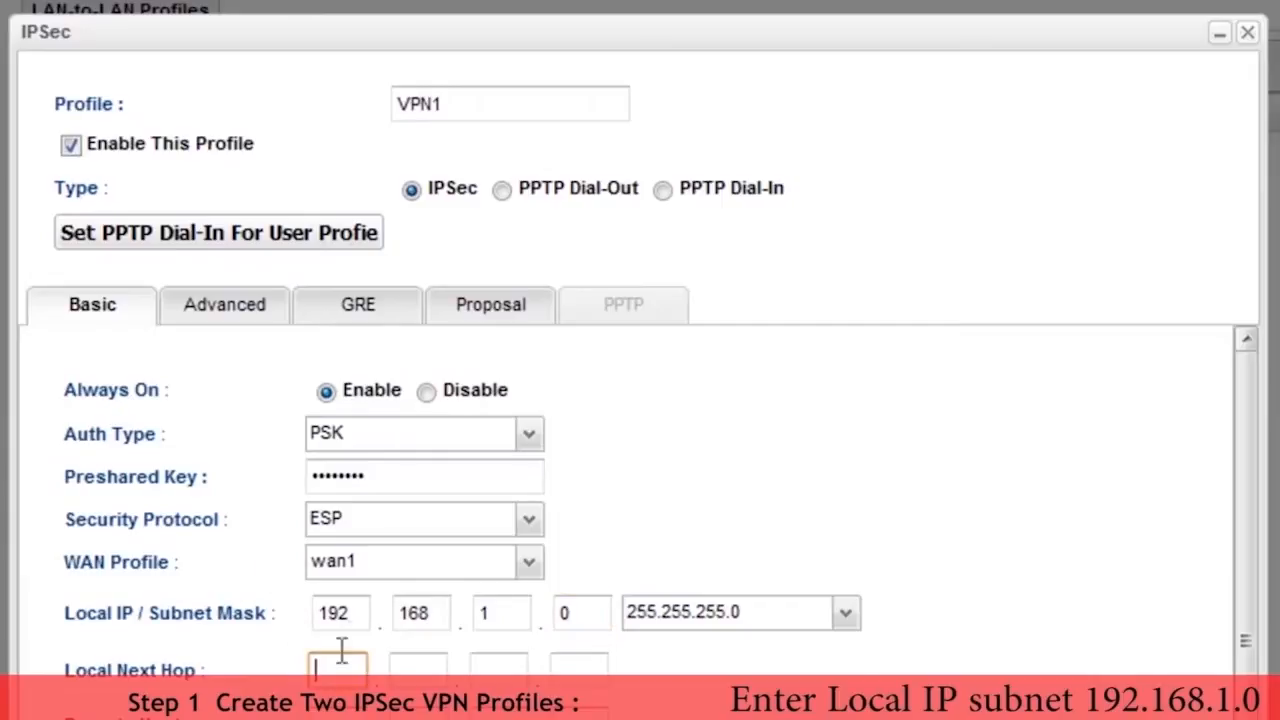
{"action": "type", "text": "0"}
{"action": "key", "text": "period"}
{"action": "type", "text": "0"}
{"action": "key", "text": "period"}
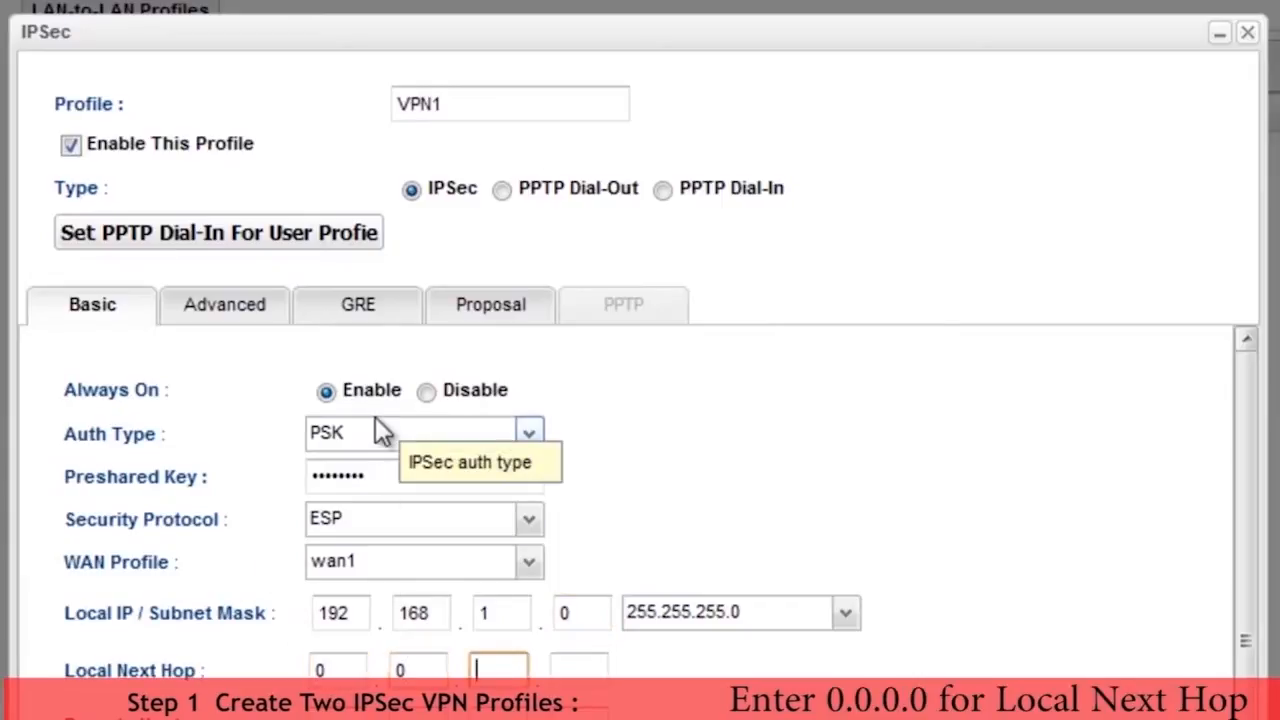
{"action": "type", "text": "0"}
{"action": "key", "text": "period"}
{"action": "type", "text": "0"}
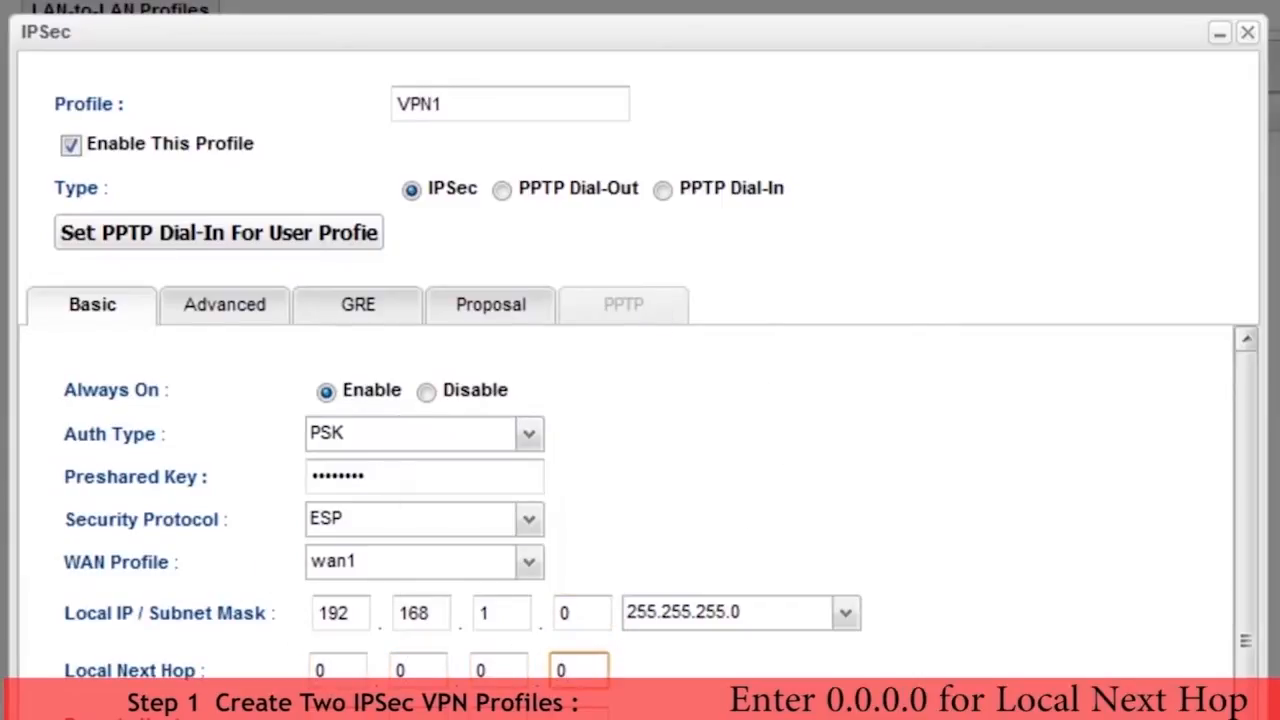
Step: Set the VPN1 profile's remote host to 10.10.10.2
{"action": "key", "text": "Tab"}
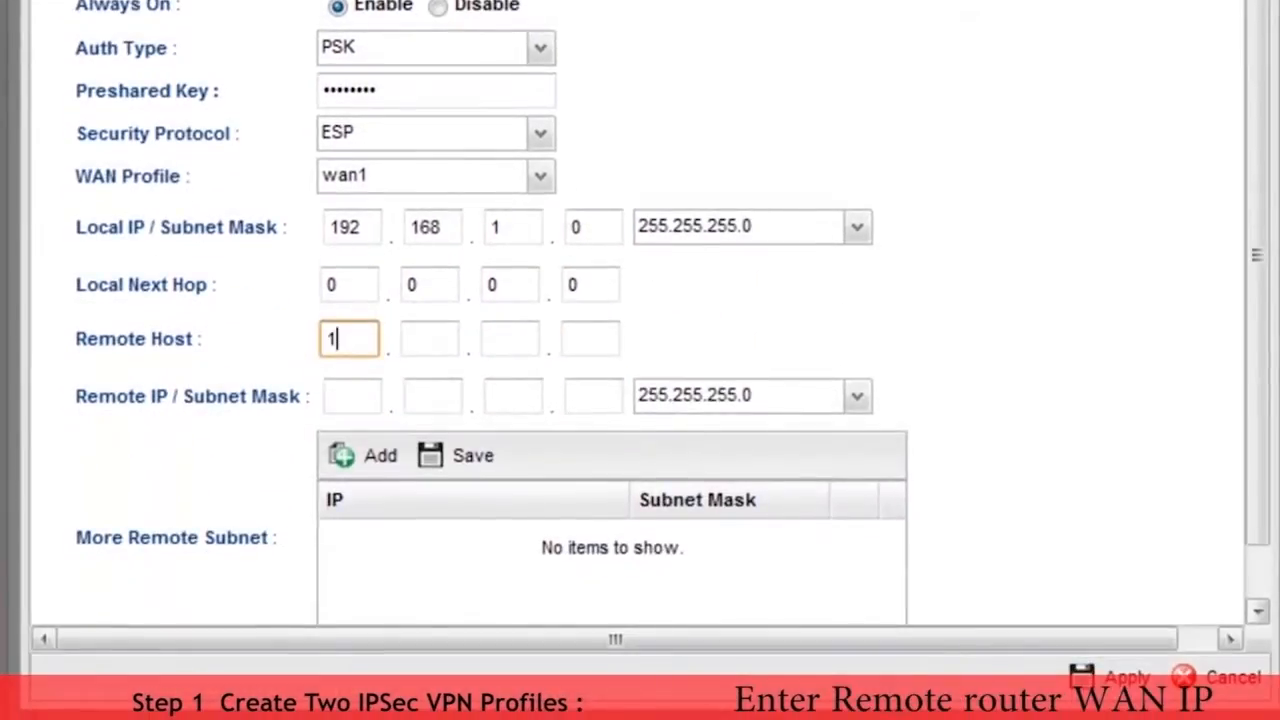
{"action": "type", "text": "10"}
{"action": "key", "text": "period"}
{"action": "type", "text": "1"}
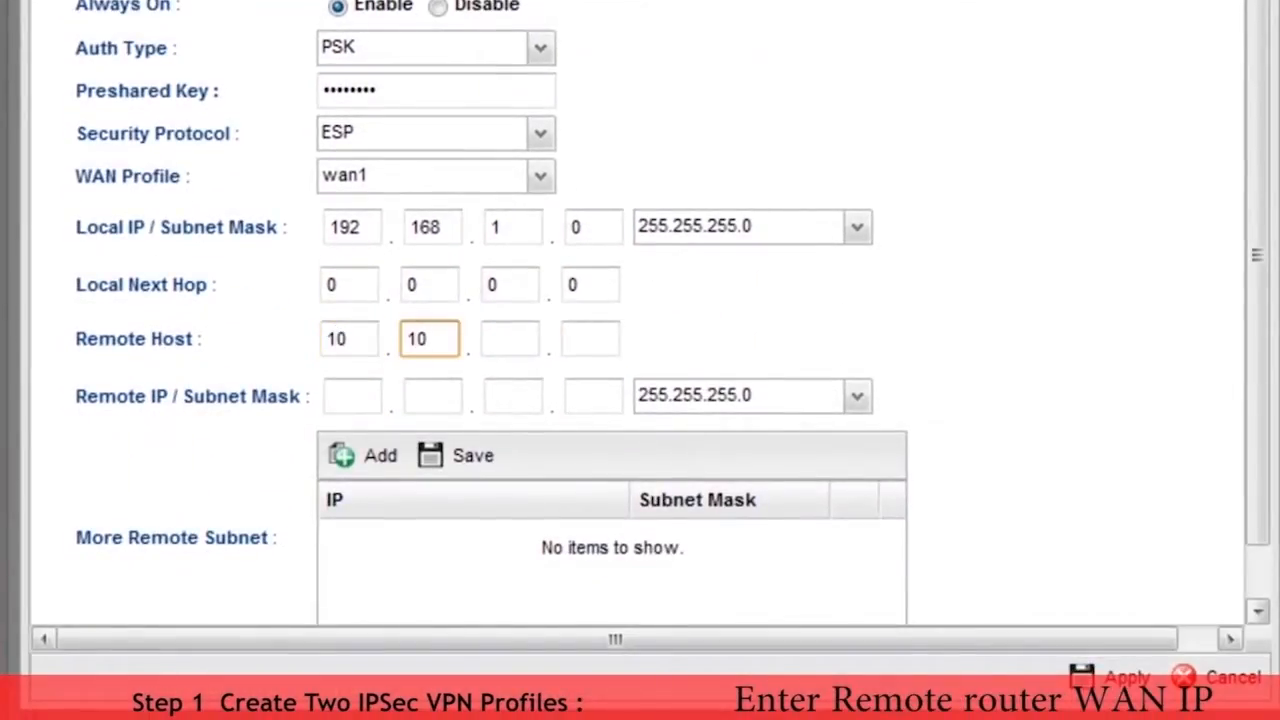
{"action": "type", "text": "0"}
{"action": "key", "text": "period"}
{"action": "type", "text": "1"}
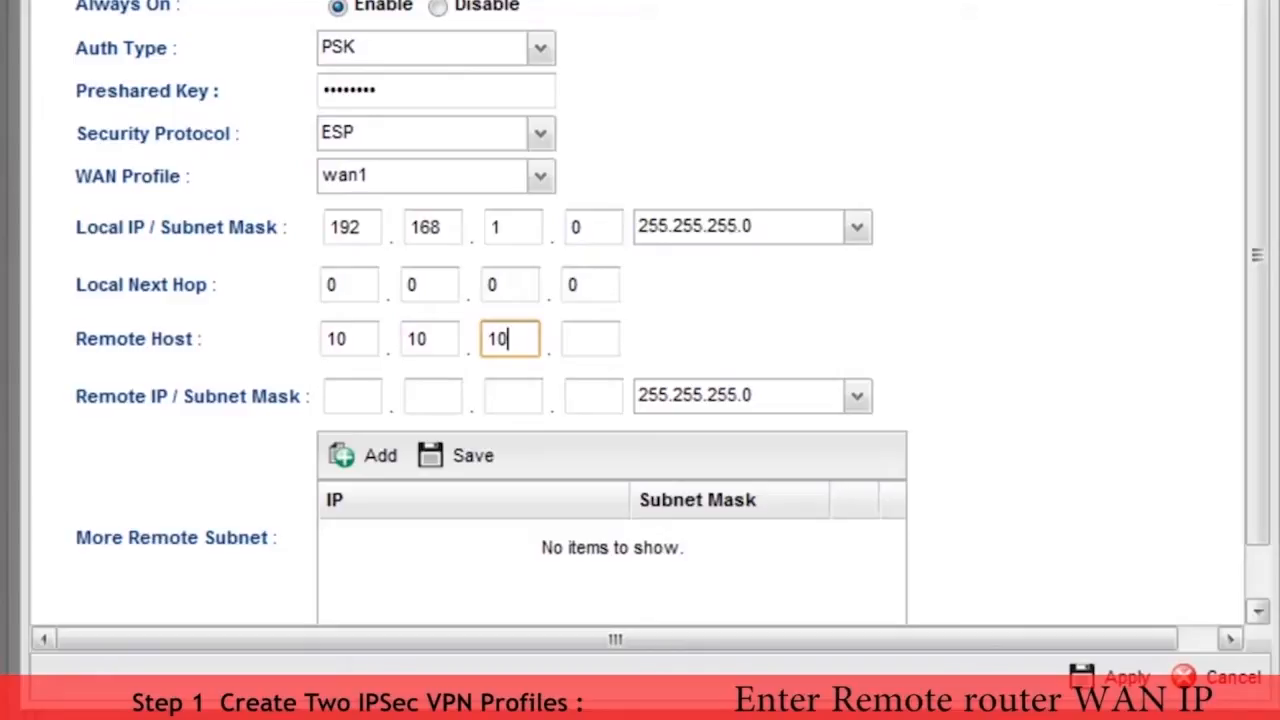
{"action": "type", "text": "0"}
{"action": "key", "text": "period"}
{"action": "type", "text": "2"}
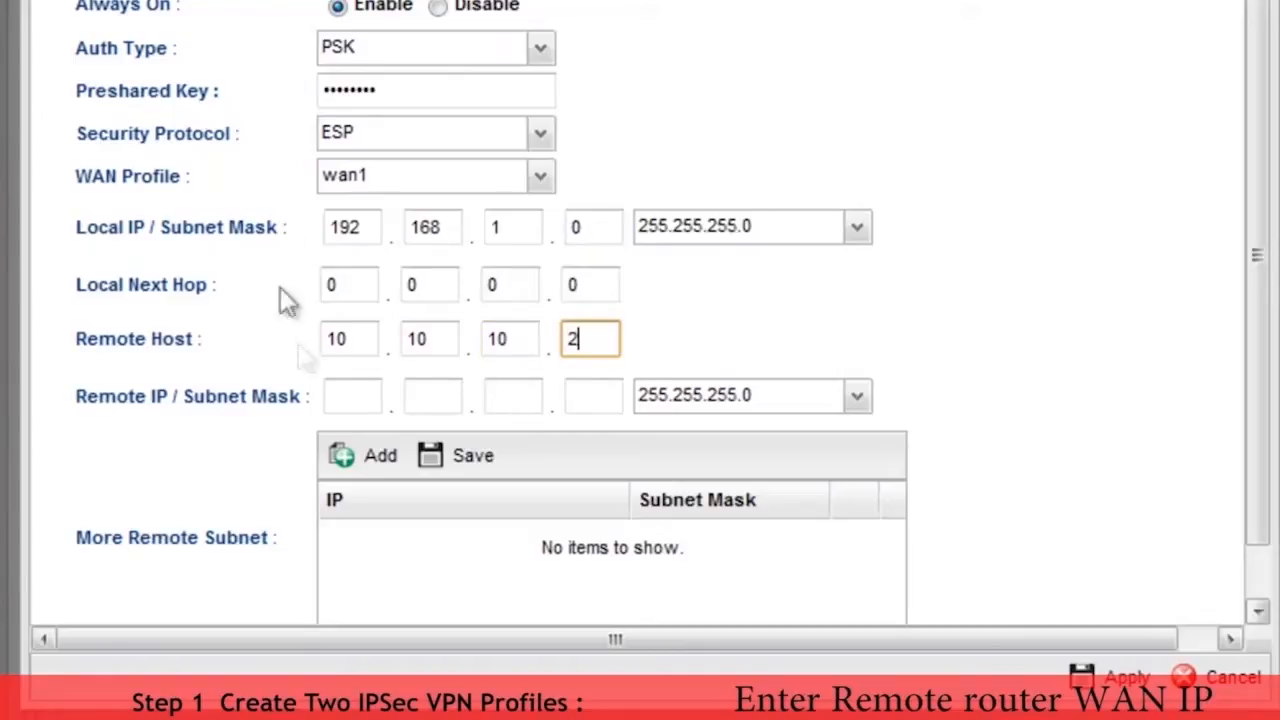
Step: Set the remote IP subnet to 192.168.10.0 and apply the VPN1 profile
{"action": "left_click", "coordinate": [345, 396]}
{"action": "type", "text": "19"}
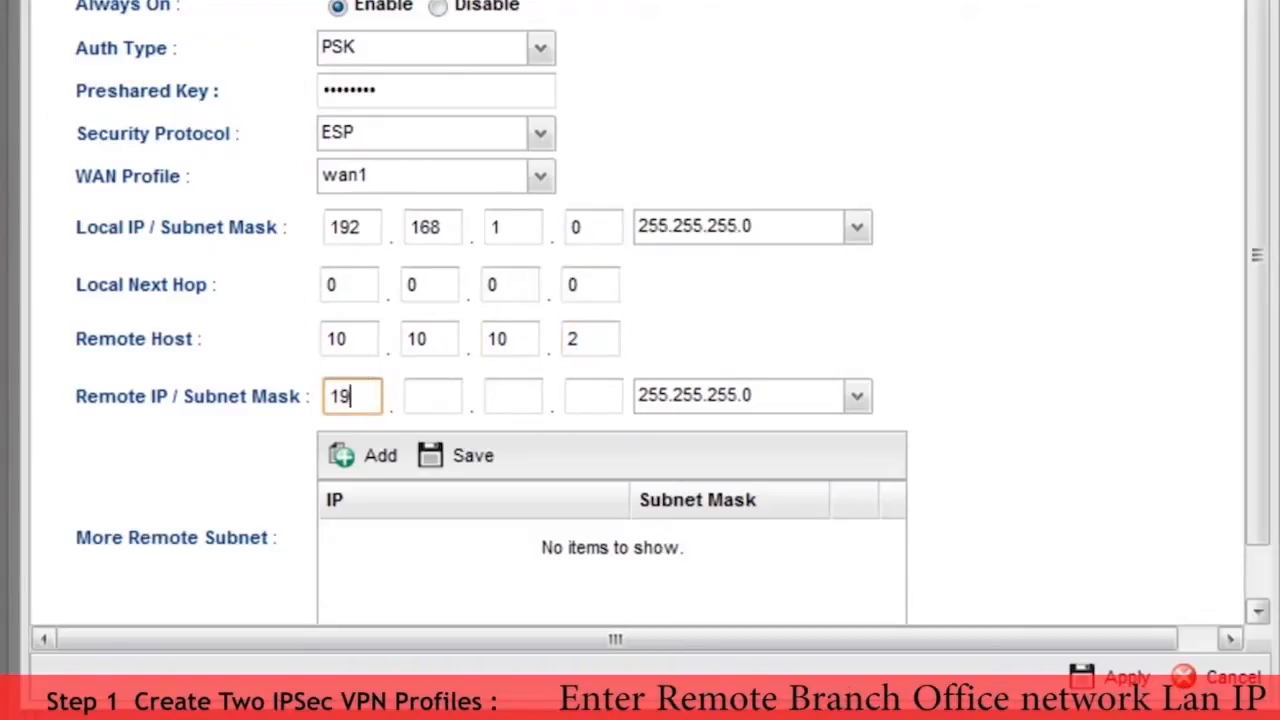
{"action": "type", "text": "2"}
{"action": "key", "text": "period"}
{"action": "type", "text": "1"}
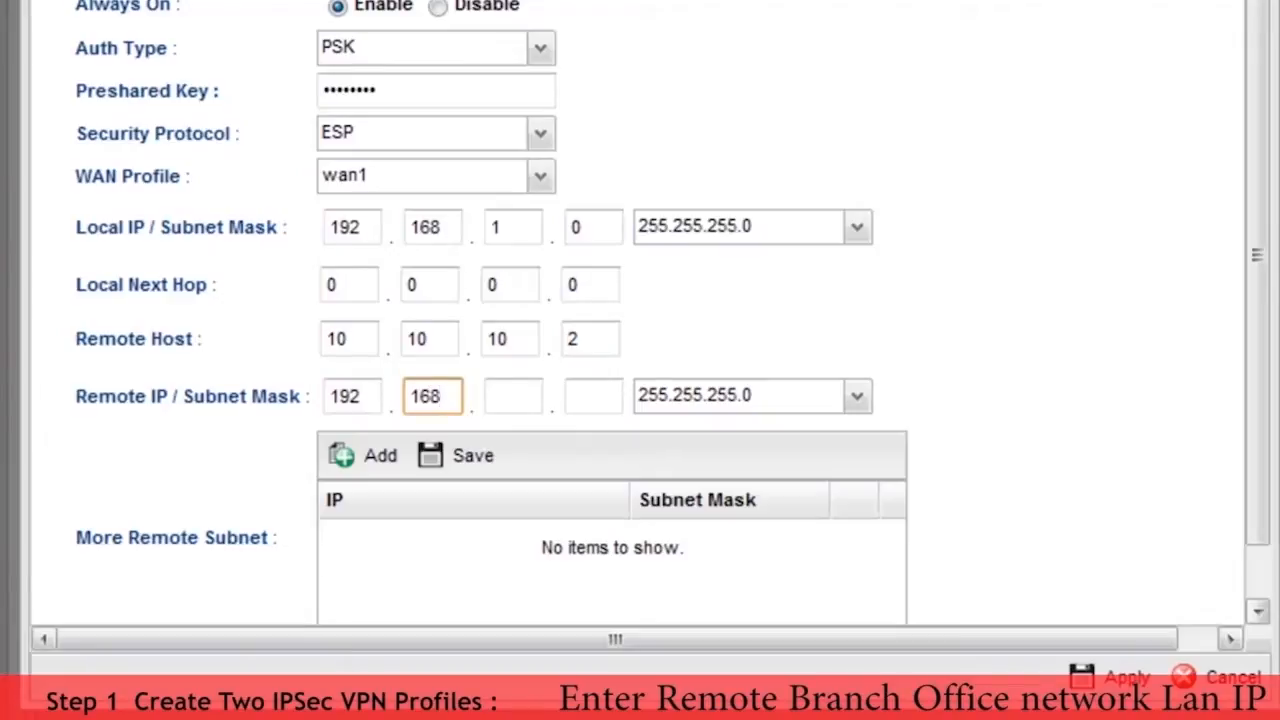
{"action": "type", "text": "68"}
{"action": "key", "text": "period"}
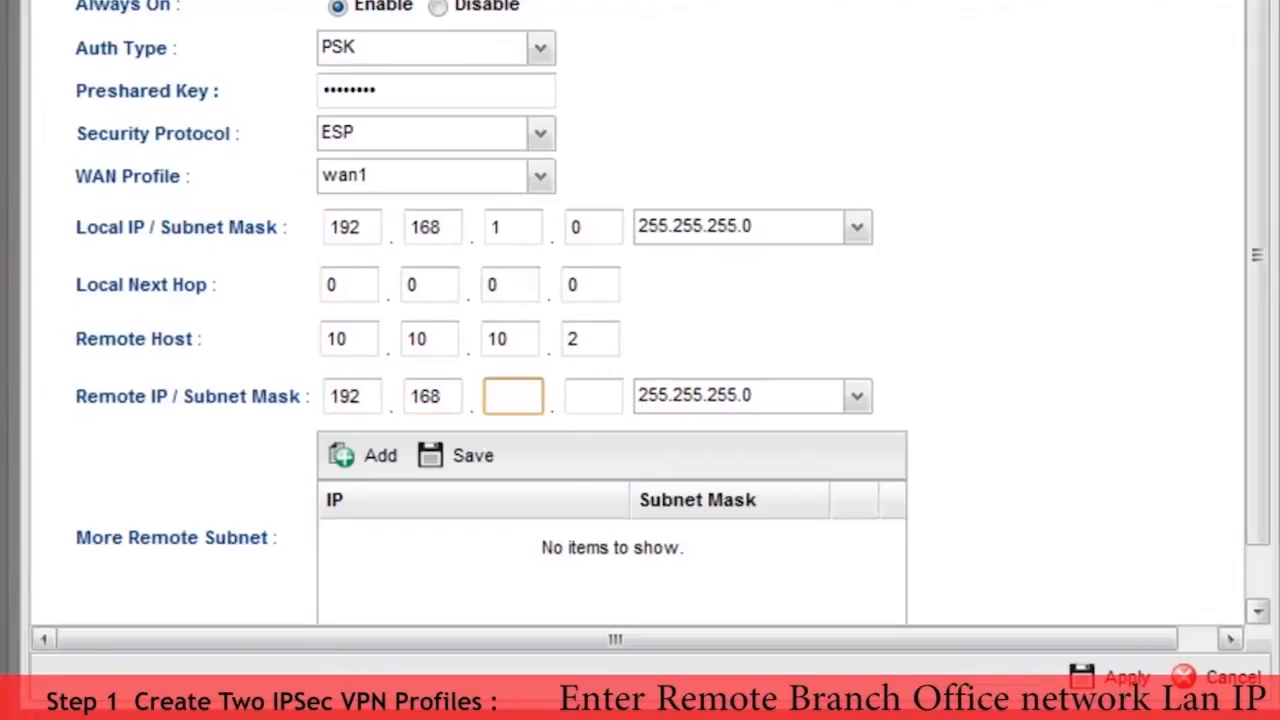
{"action": "type", "text": "10"}
{"action": "key", "text": "period"}
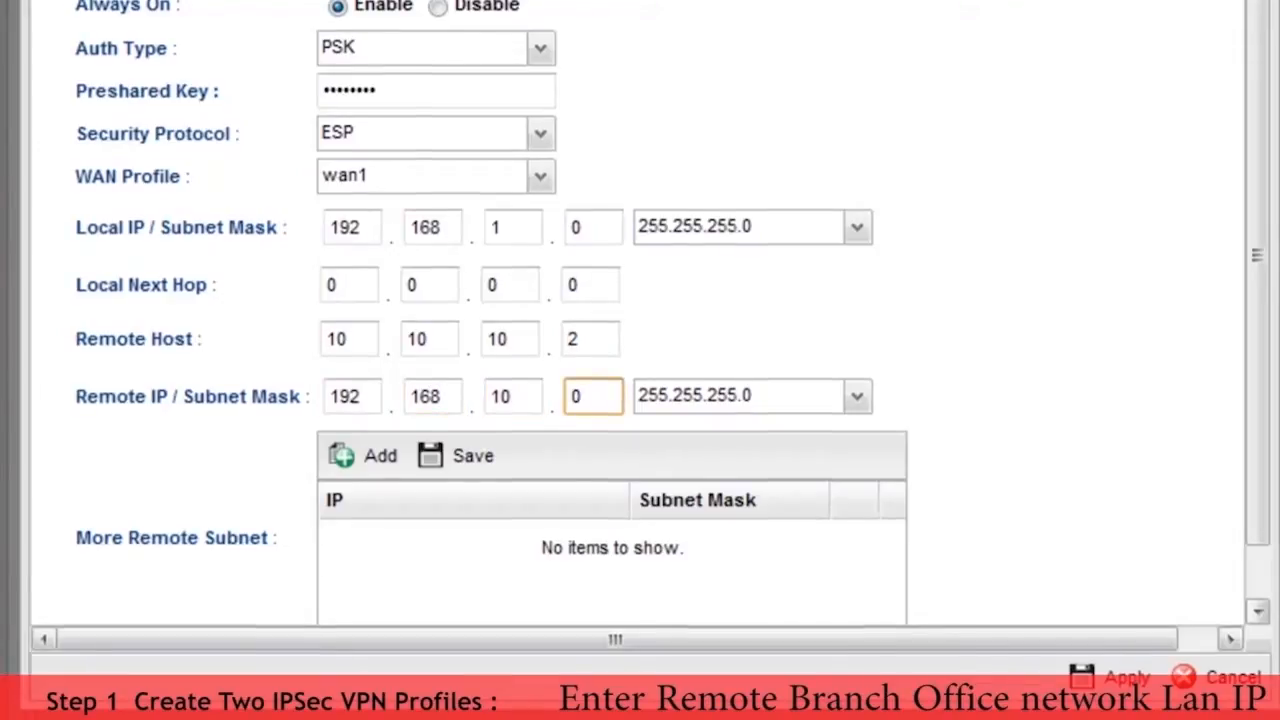
{"action": "left_click", "coordinate": [1126, 678]}
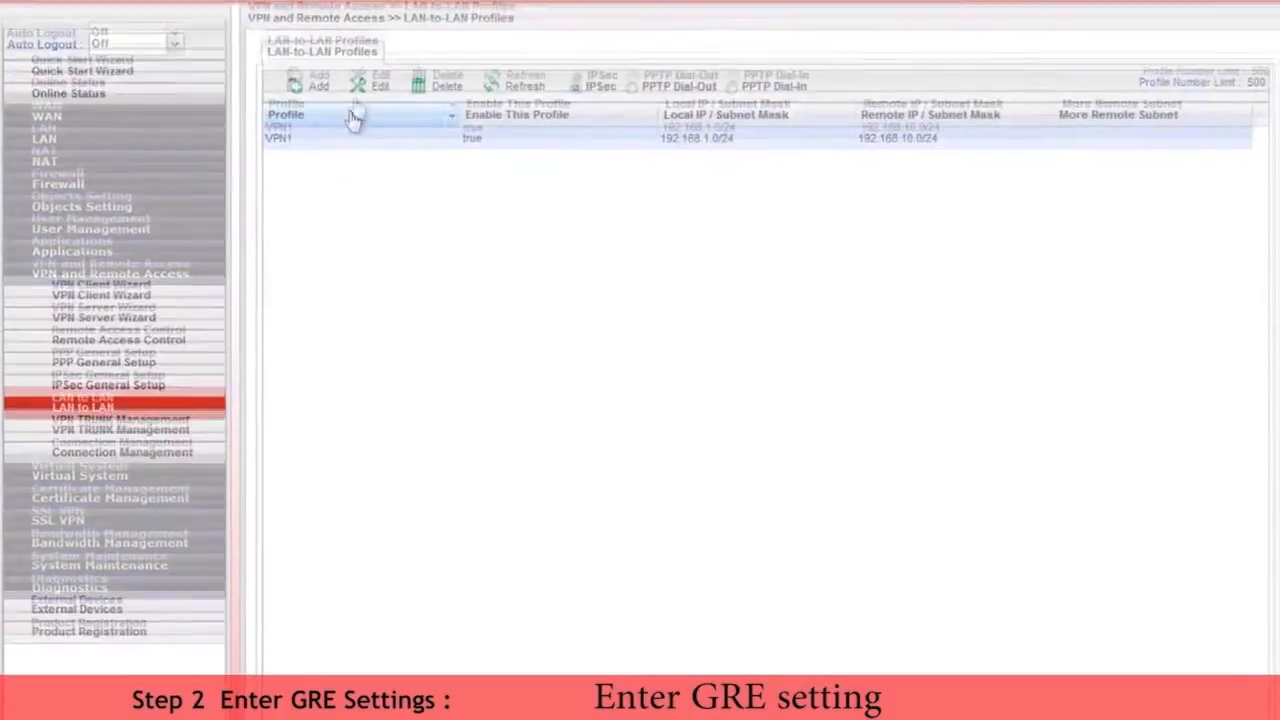
Step: Edit the VPN1 profile and enable its GRE function
{"action": "left_click", "coordinate": [379, 44]}
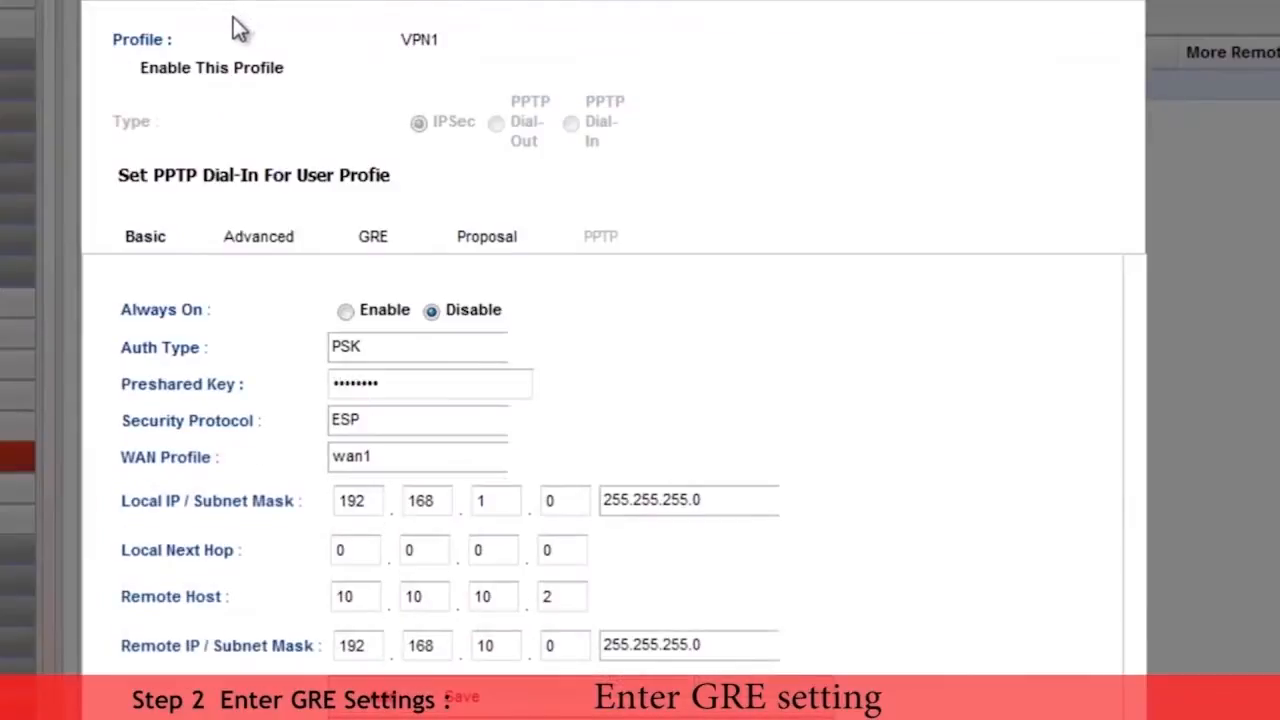
{"action": "left_click", "coordinate": [270, 242]}
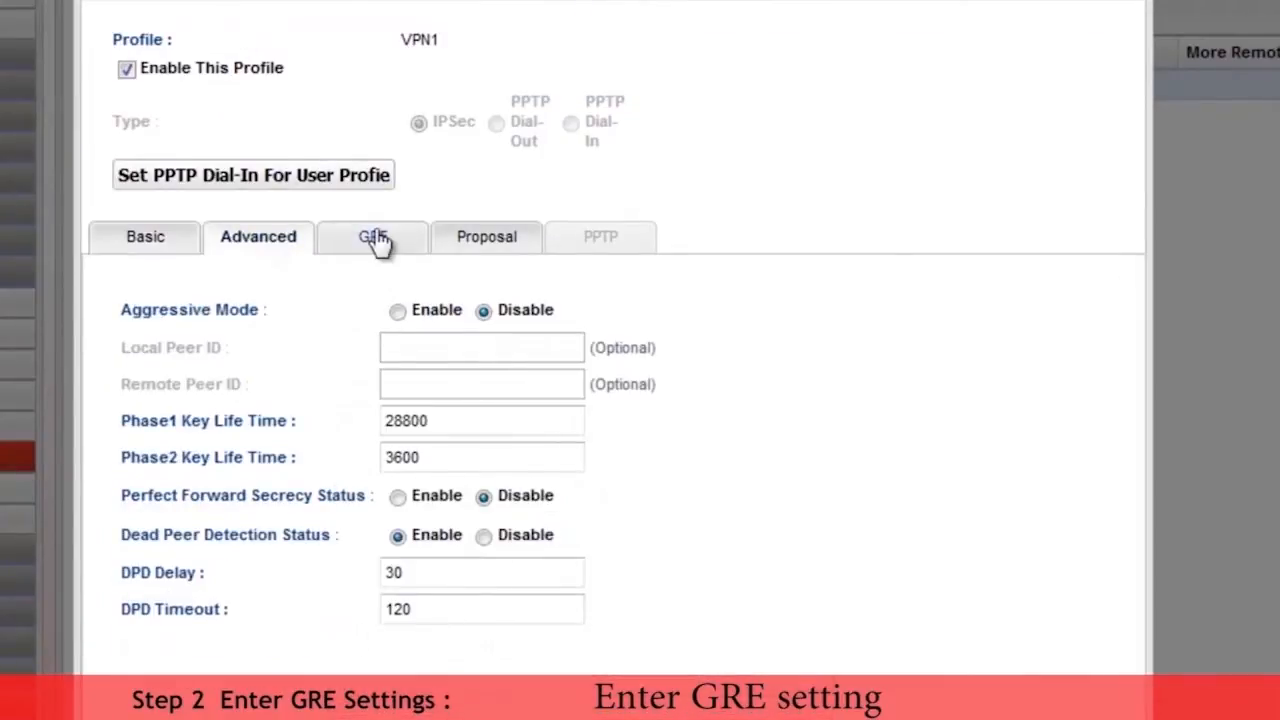
{"action": "left_click", "coordinate": [373, 239]}
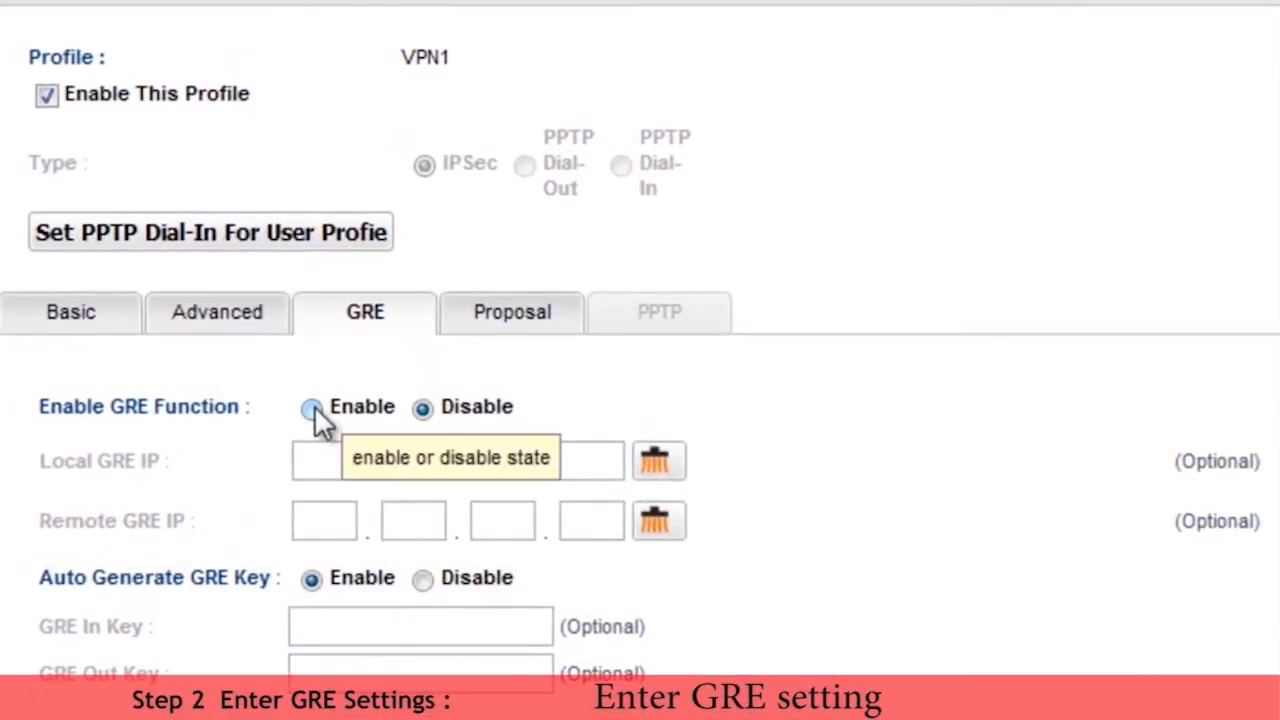
{"action": "left_click", "coordinate": [312, 408]}
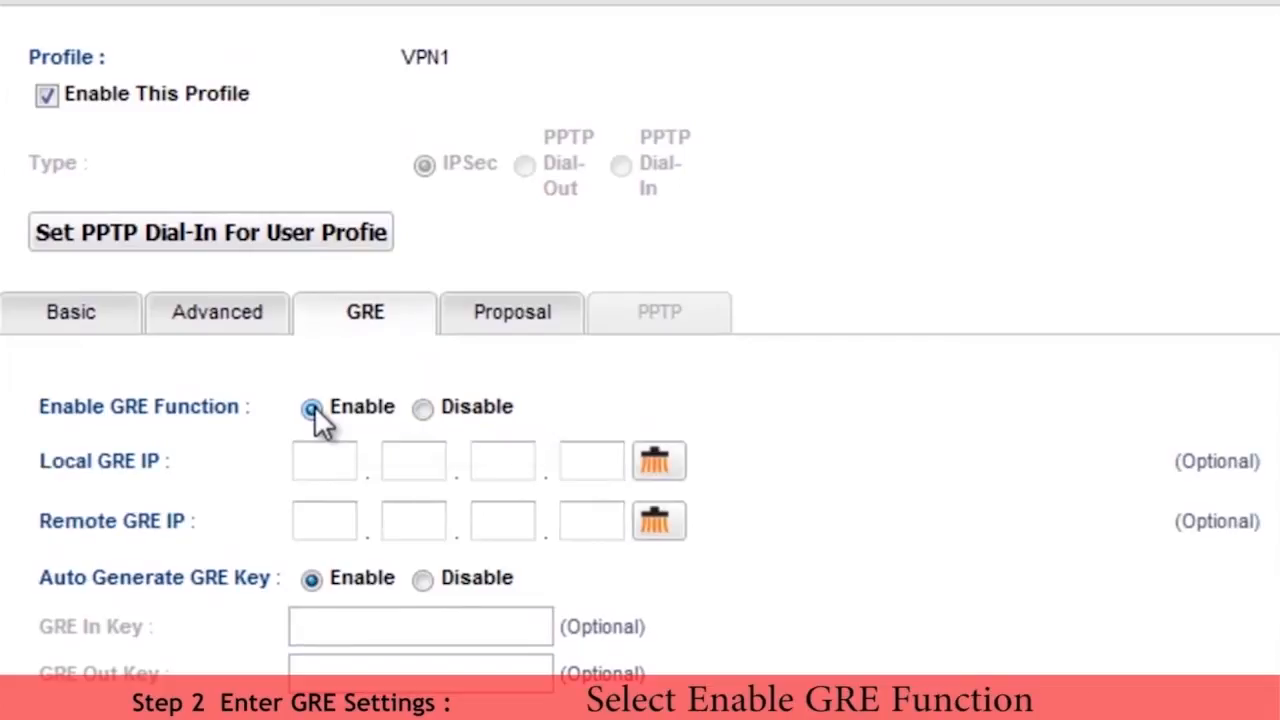
Step: Set the VPN1 profile's local GRE IP to 10.0.0.1
{"action": "left_click", "coordinate": [333, 463]}
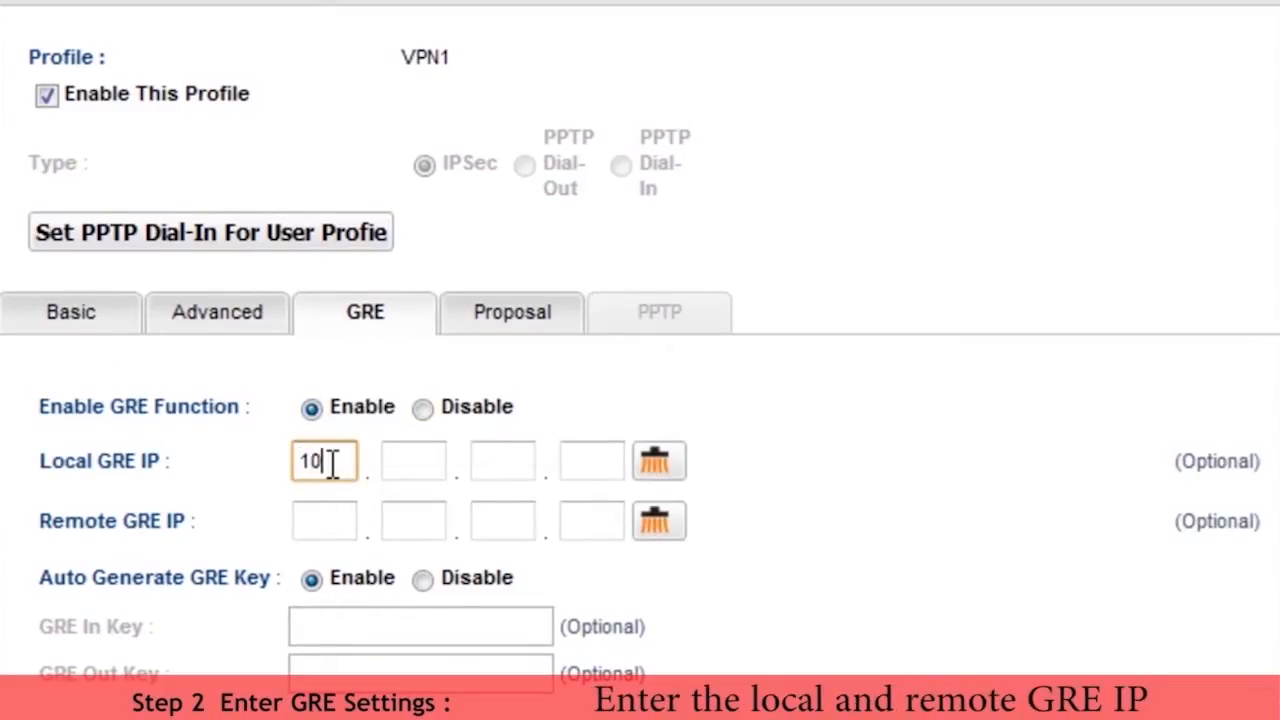
{"action": "type", "text": "10"}
{"action": "key", "text": "Tab"}
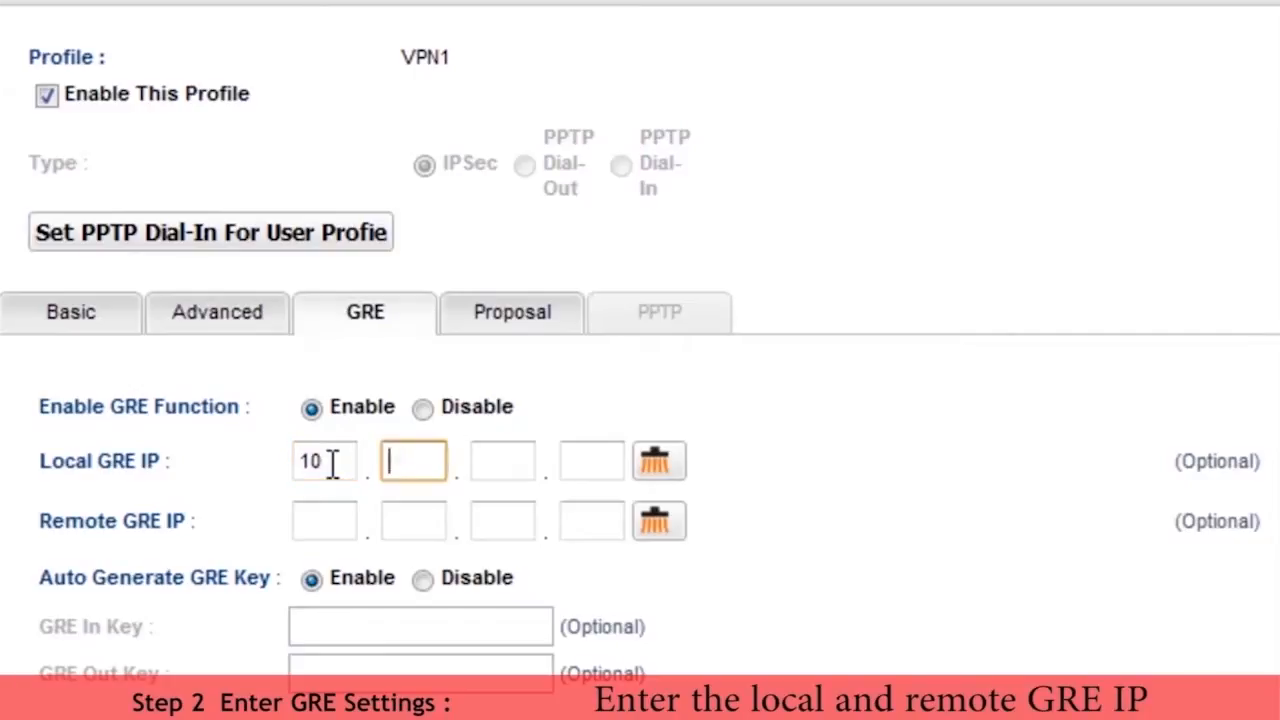
{"action": "type", "text": "0"}
{"action": "key", "text": "Tab"}
{"action": "type", "text": "0"}
{"action": "key", "text": "Tab"}
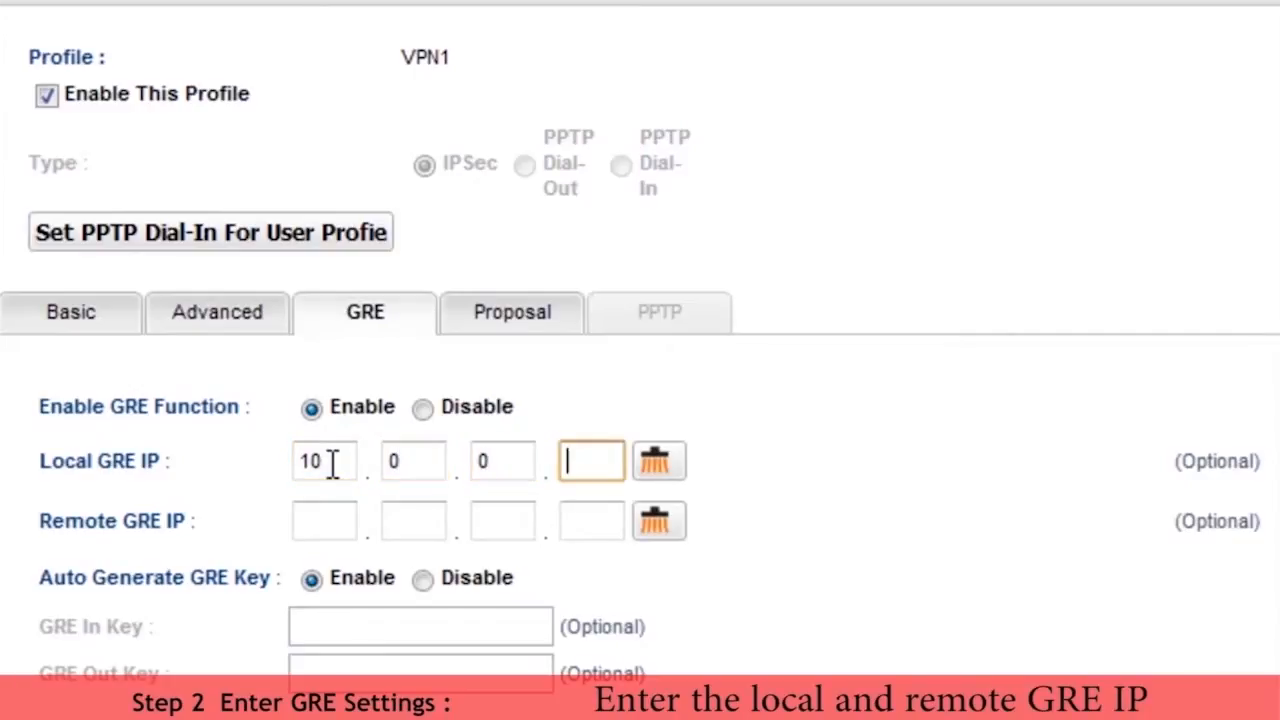
Step: Enter a remote GRE IP beginning with 10.0.0 and save the VPN1 profile's GRE settings
{"action": "left_click", "coordinate": [323, 521]}
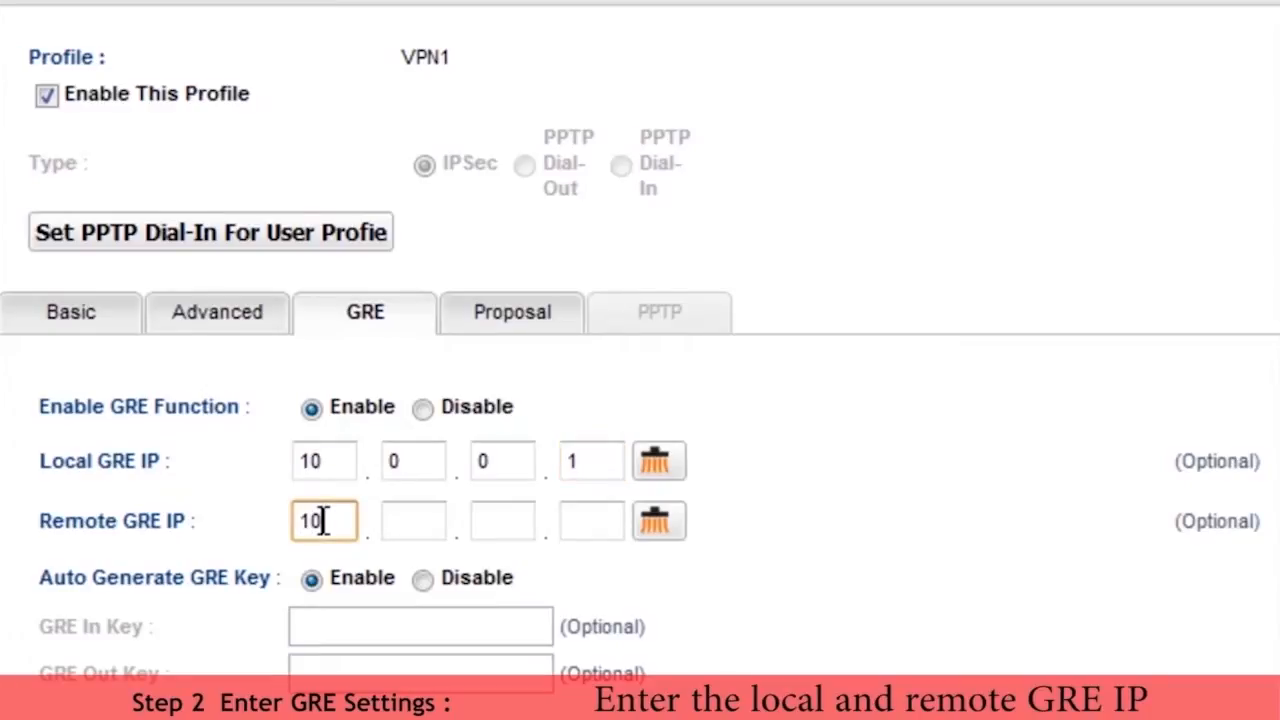
{"action": "key", "text": "Tab"}
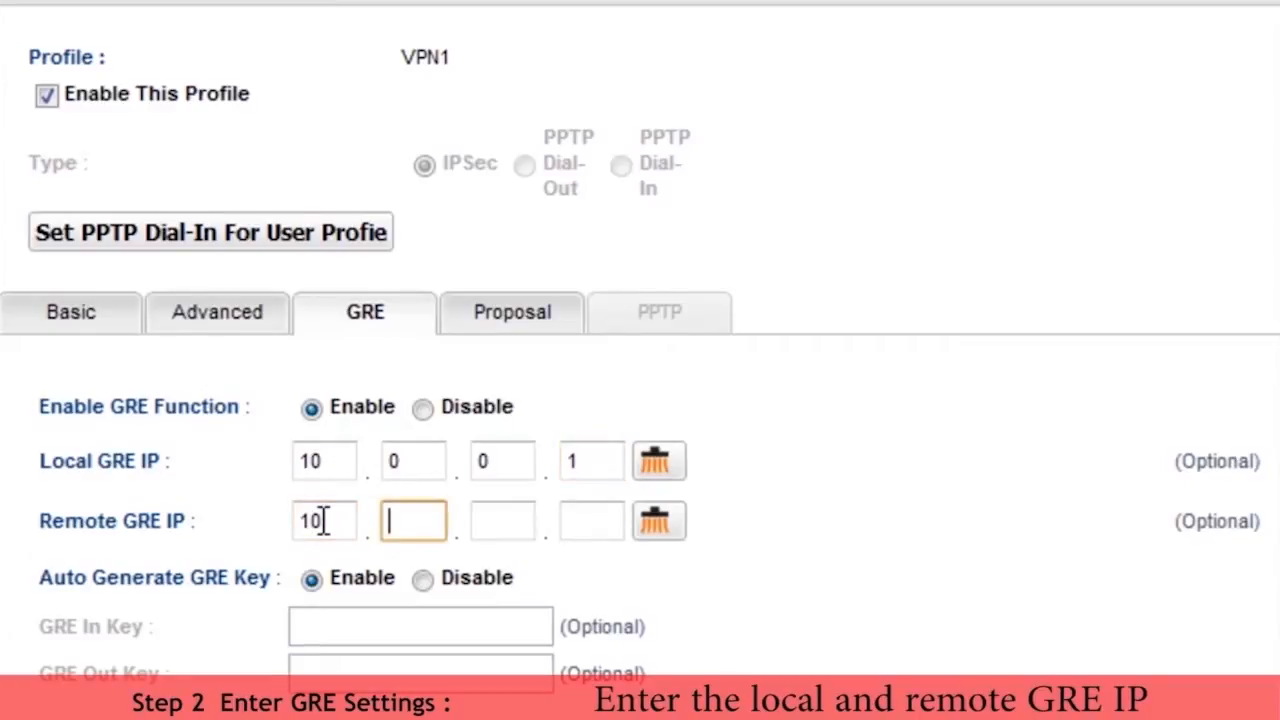
{"action": "type", "text": "0"}
{"action": "key", "text": "Tab"}
{"action": "type", "text": "0"}
{"action": "key", "text": "Tab"}
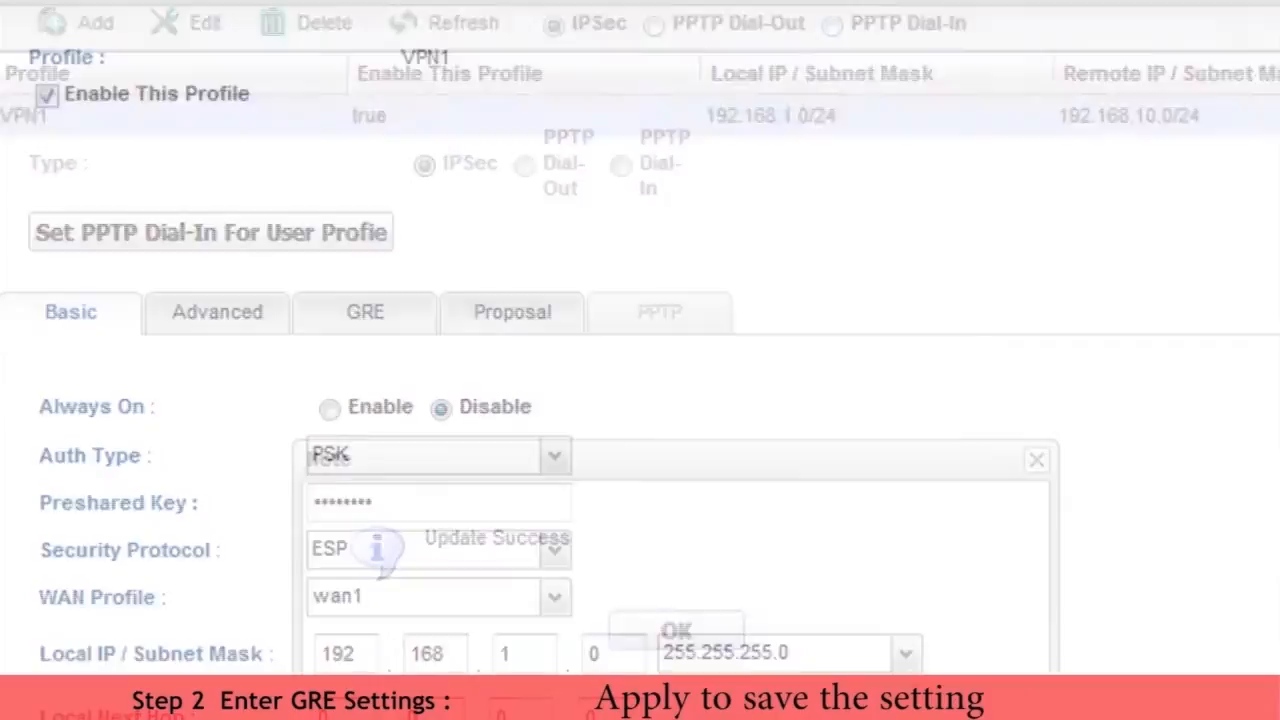
{"action": "left_click", "coordinate": [695, 628]}
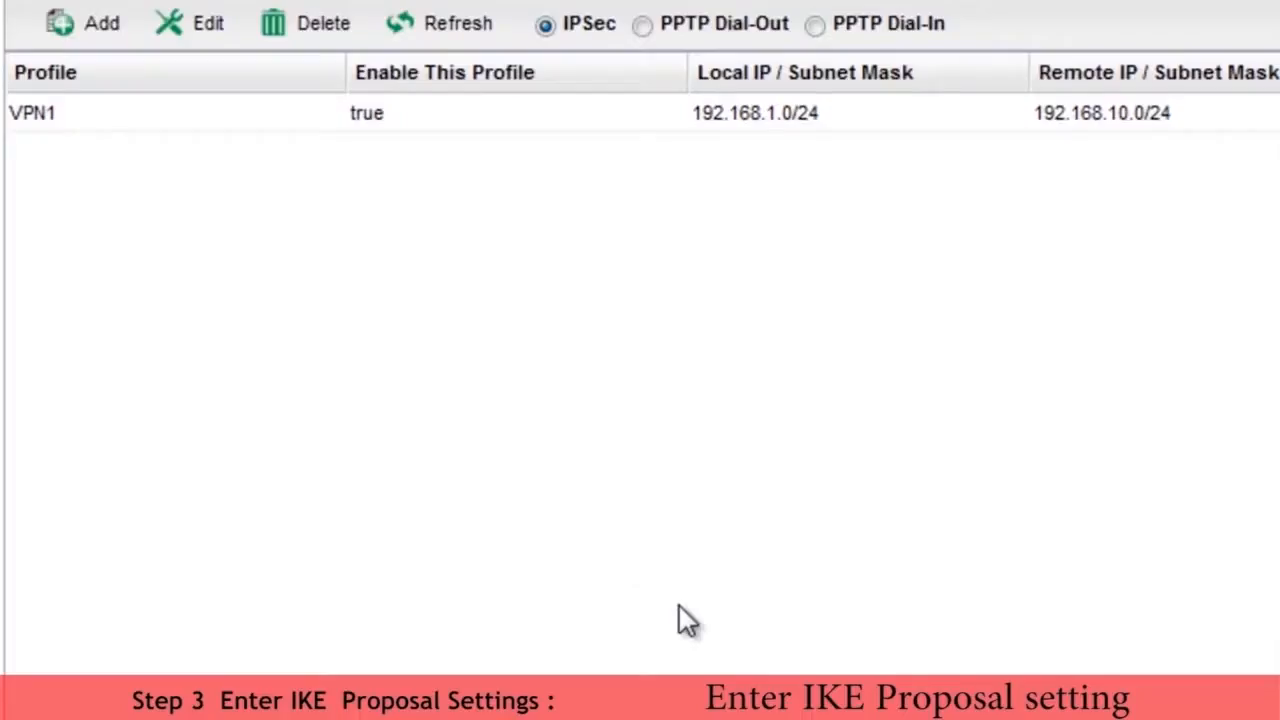
Step: Edit the VPN1 profile's IKE proposal settings and save the update
{"action": "left_click", "coordinate": [65, 114]}
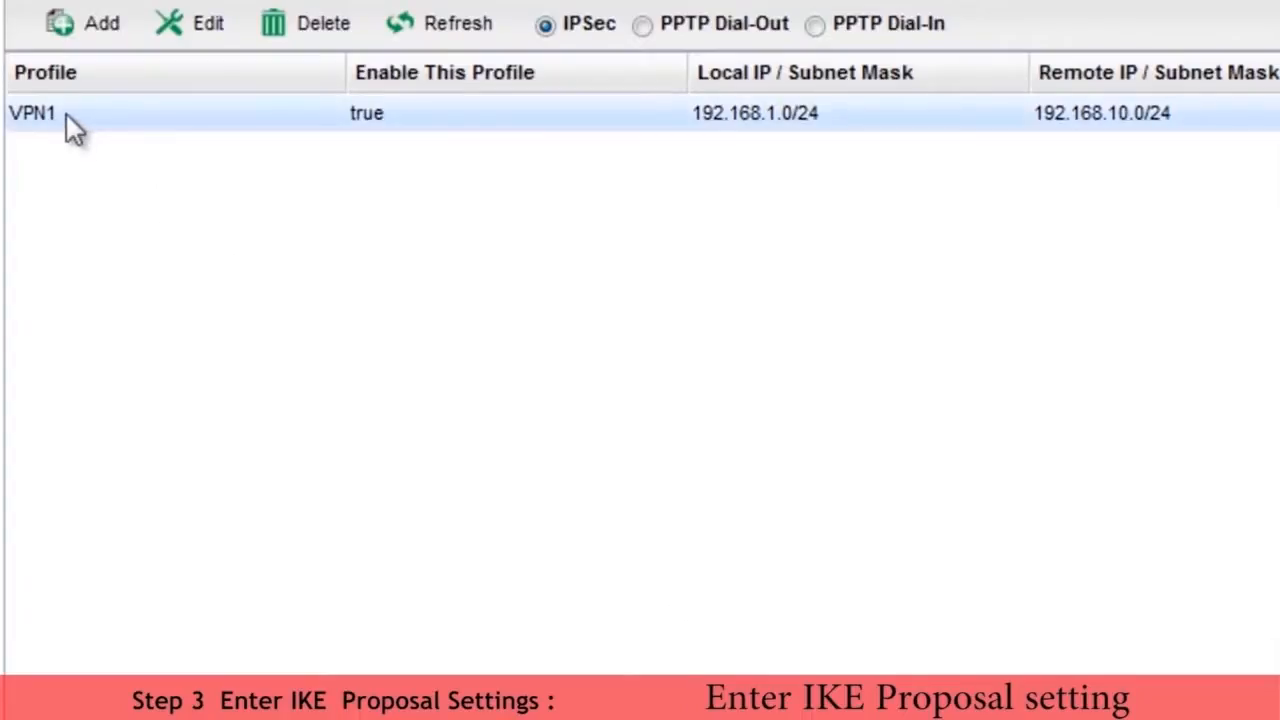
{"action": "left_click", "coordinate": [210, 22]}
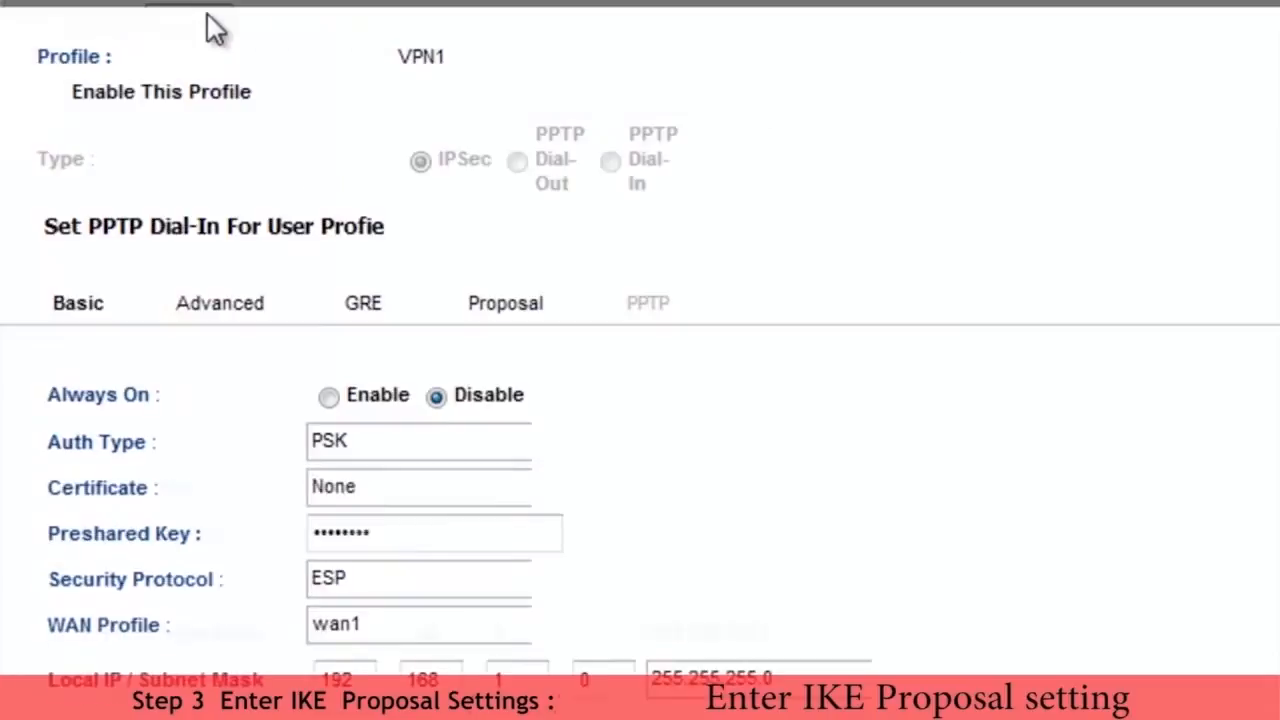
{"action": "left_click", "coordinate": [532, 303]}
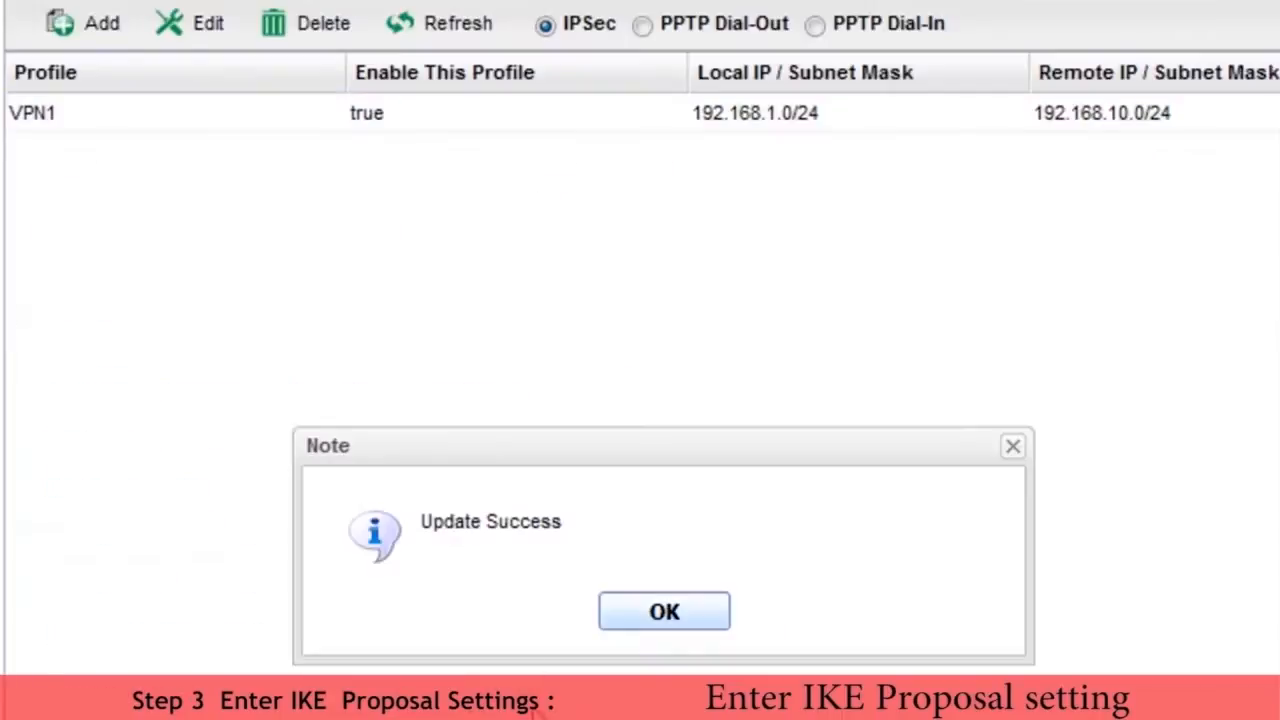
{"action": "left_click", "coordinate": [629, 612]}
Step: Add a second IPSec profile named VPN2, enabled and with Always On enabled
{"action": "left_click", "coordinate": [104, 27]}
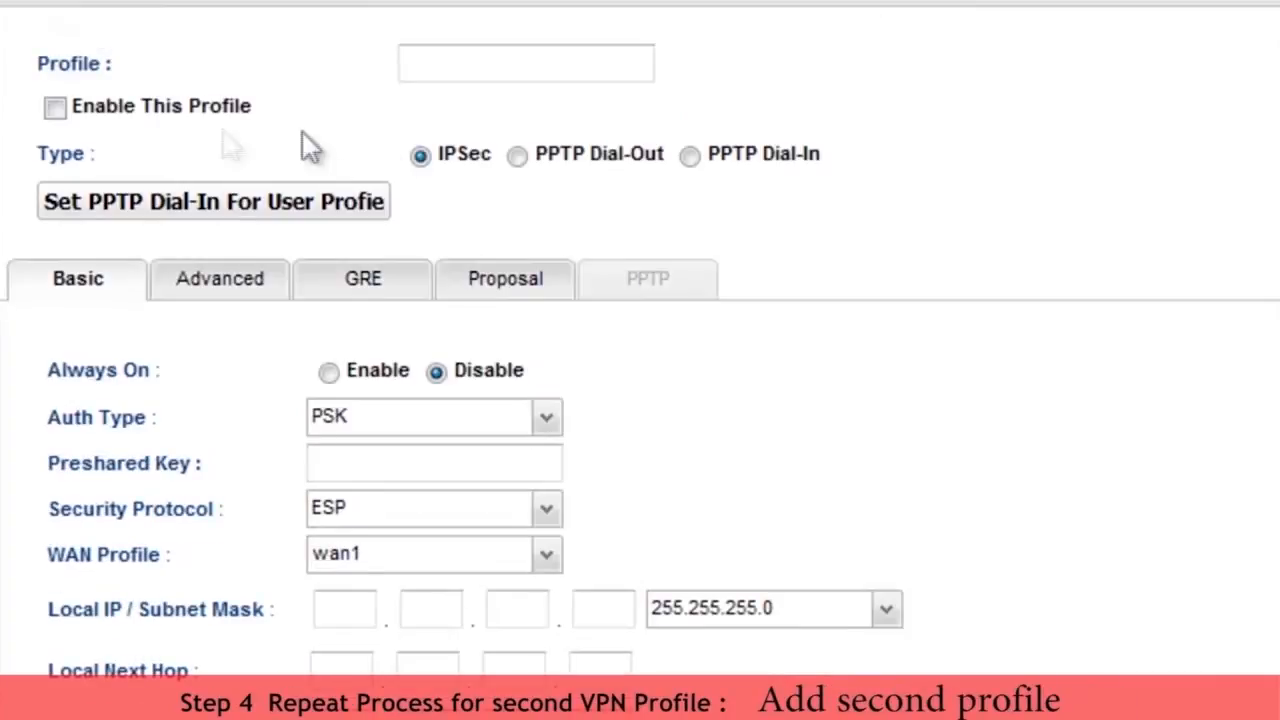
{"action": "left_click", "coordinate": [56, 108]}
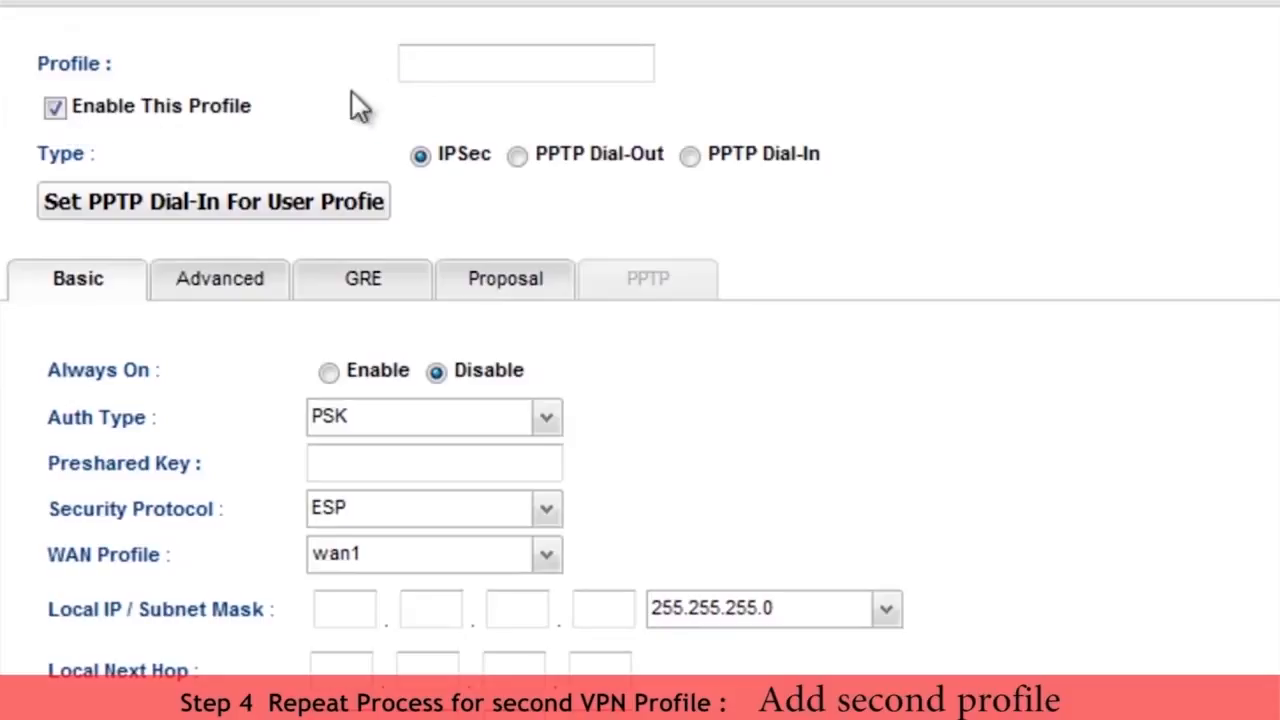
{"action": "left_click", "coordinate": [426, 60]}
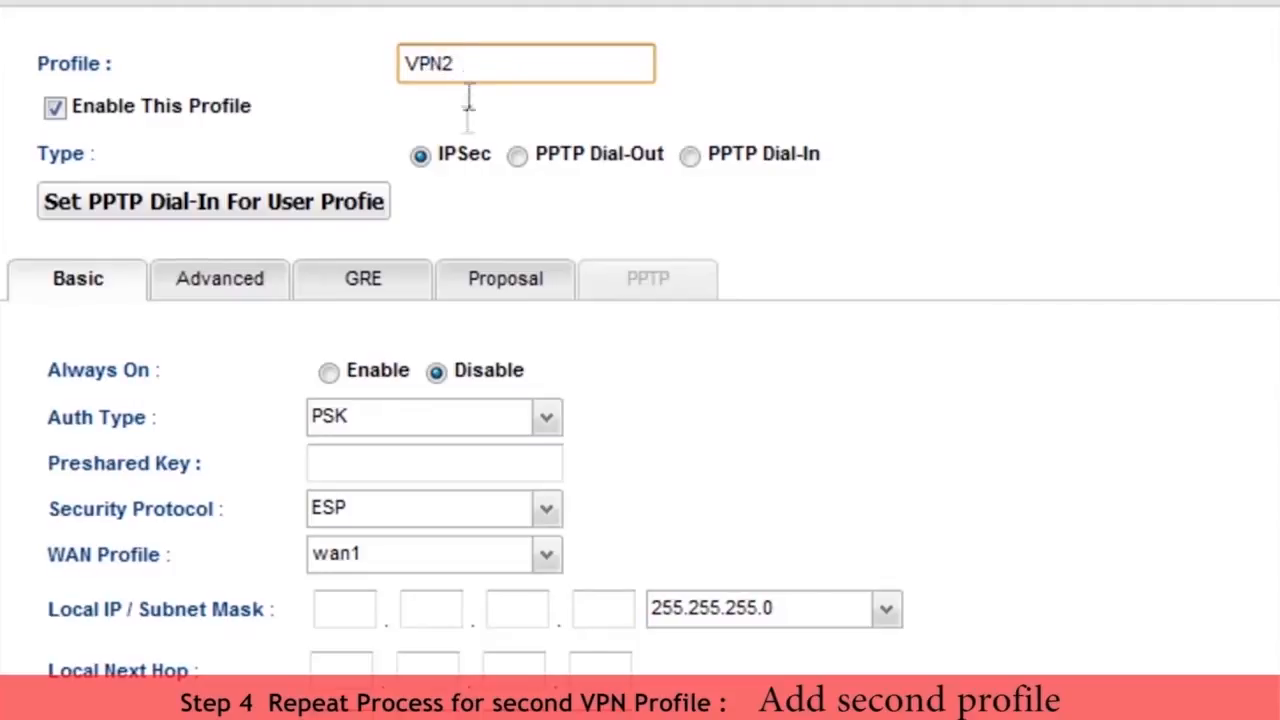
{"action": "left_click", "coordinate": [338, 373]}
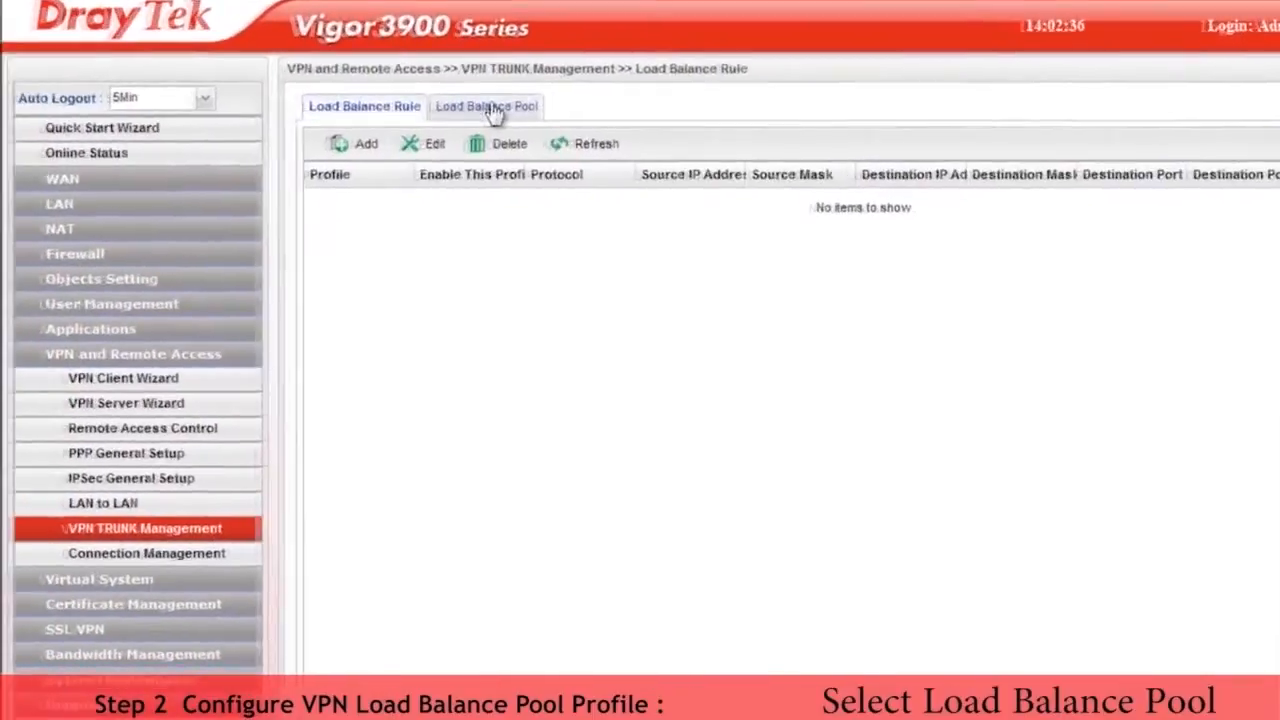
Step: Add a VPN load balance pool profile named Pool1 with VPN2 as its interface
{"action": "left_click", "coordinate": [493, 110]}
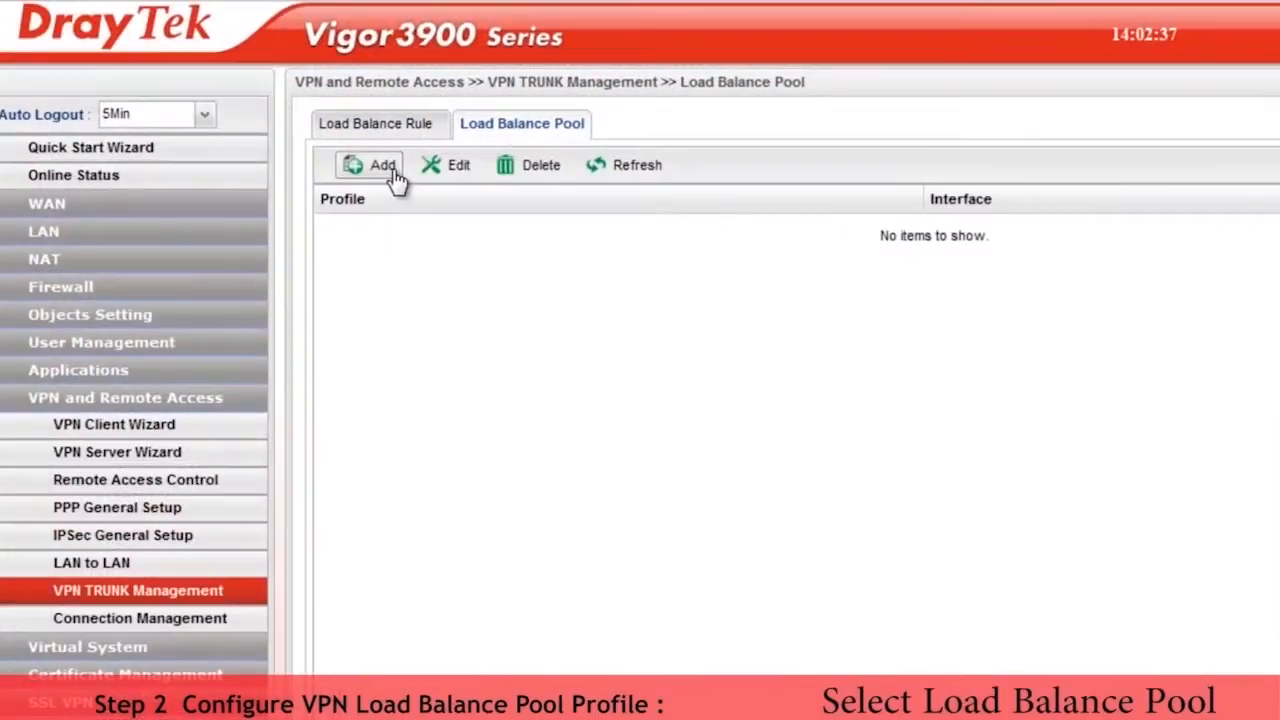
{"action": "left_click", "coordinate": [380, 166]}
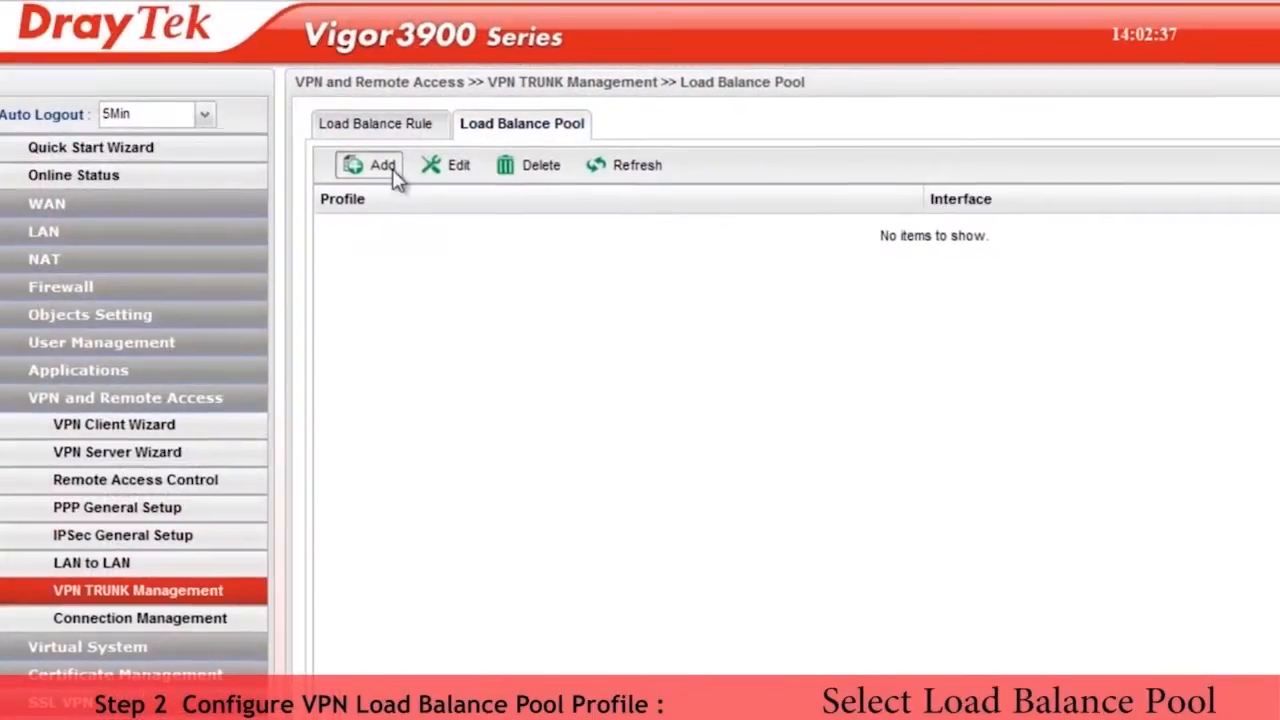
{"action": "left_click", "coordinate": [300, 231]}
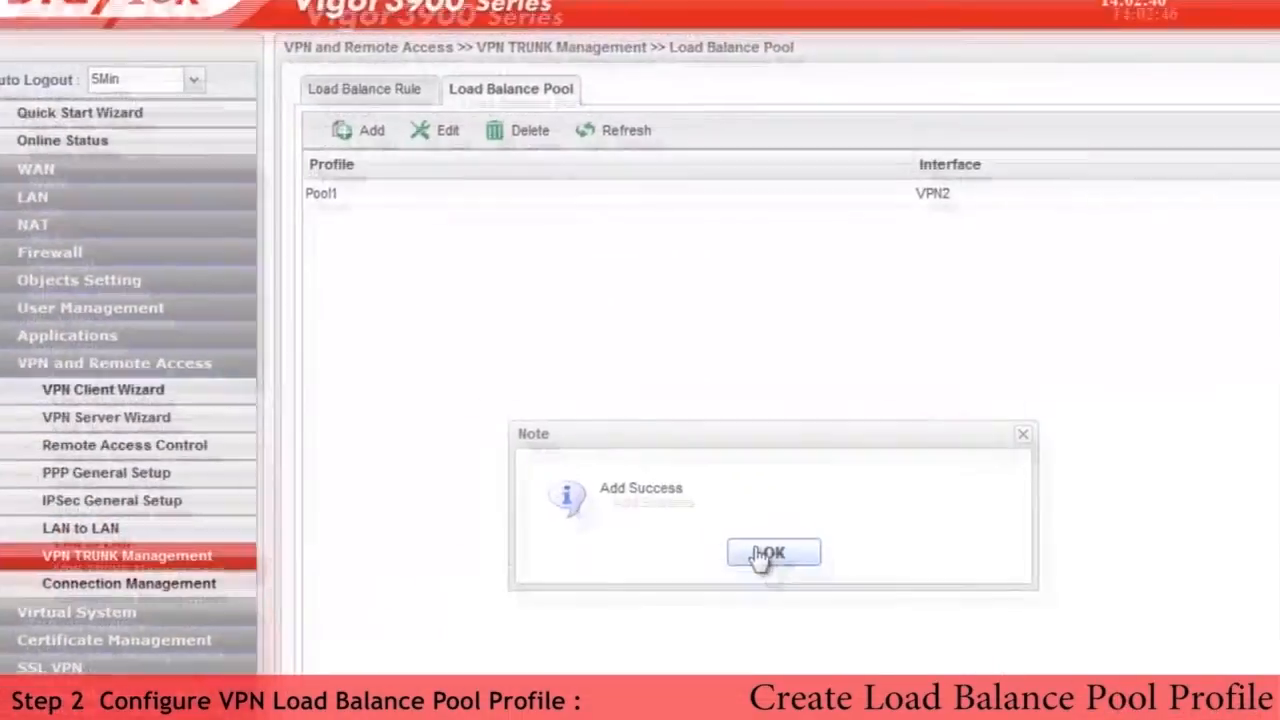
{"action": "left_click", "coordinate": [612, 351]}
Step: Edit the Pool1 profile to include VPN1 as an additional load balance interface and save the update
{"action": "left_click", "coordinate": [366, 224]}
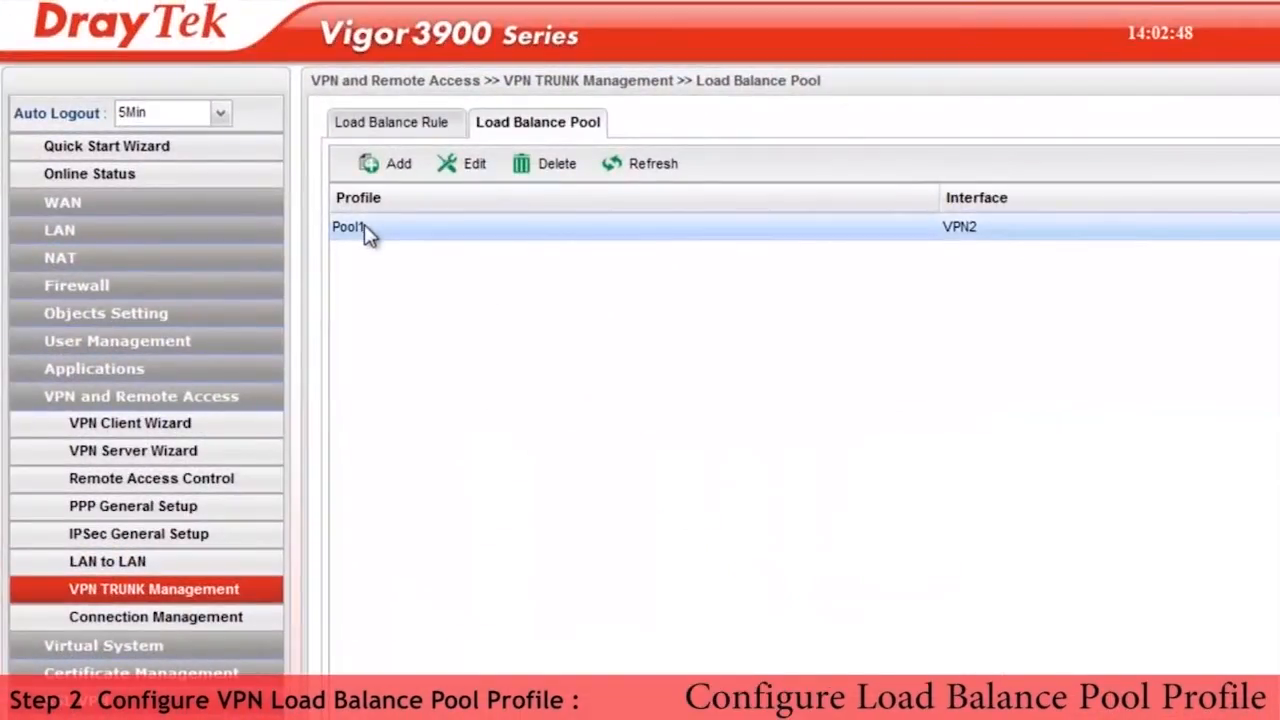
{"action": "left_click", "coordinate": [466, 166]}
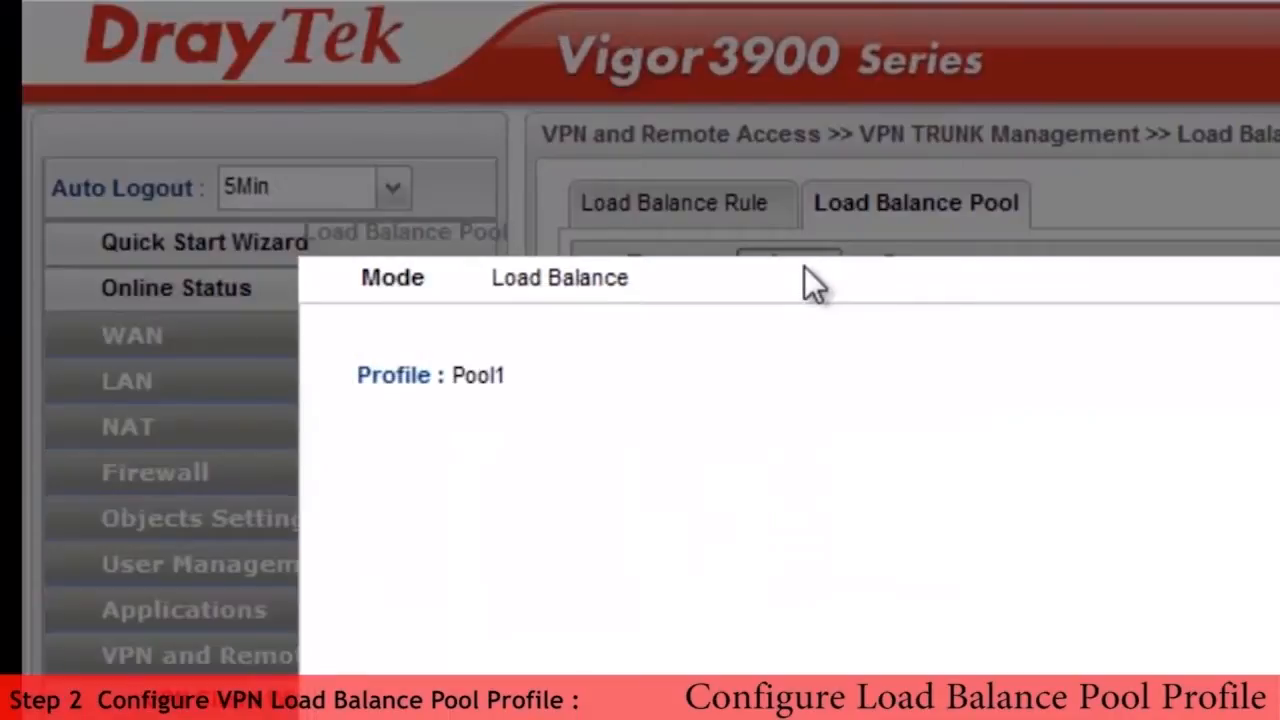
{"action": "left_click", "coordinate": [592, 288]}
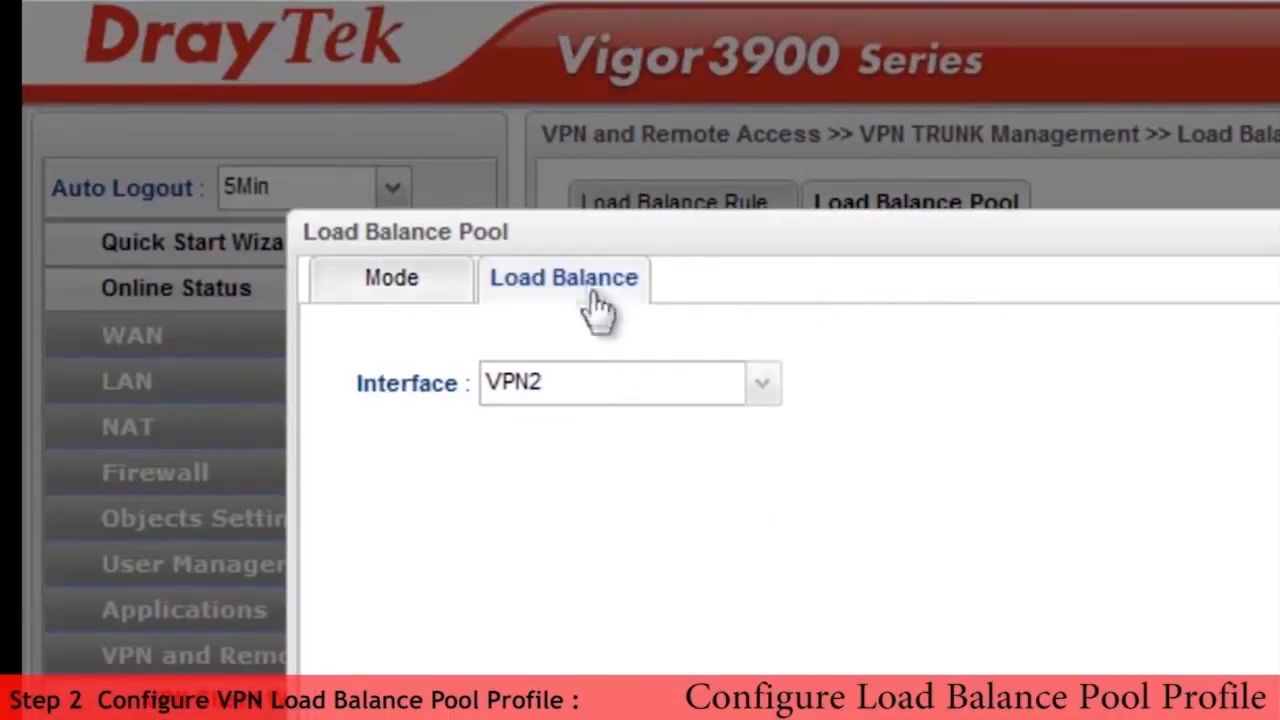
{"action": "left_click", "coordinate": [765, 383]}
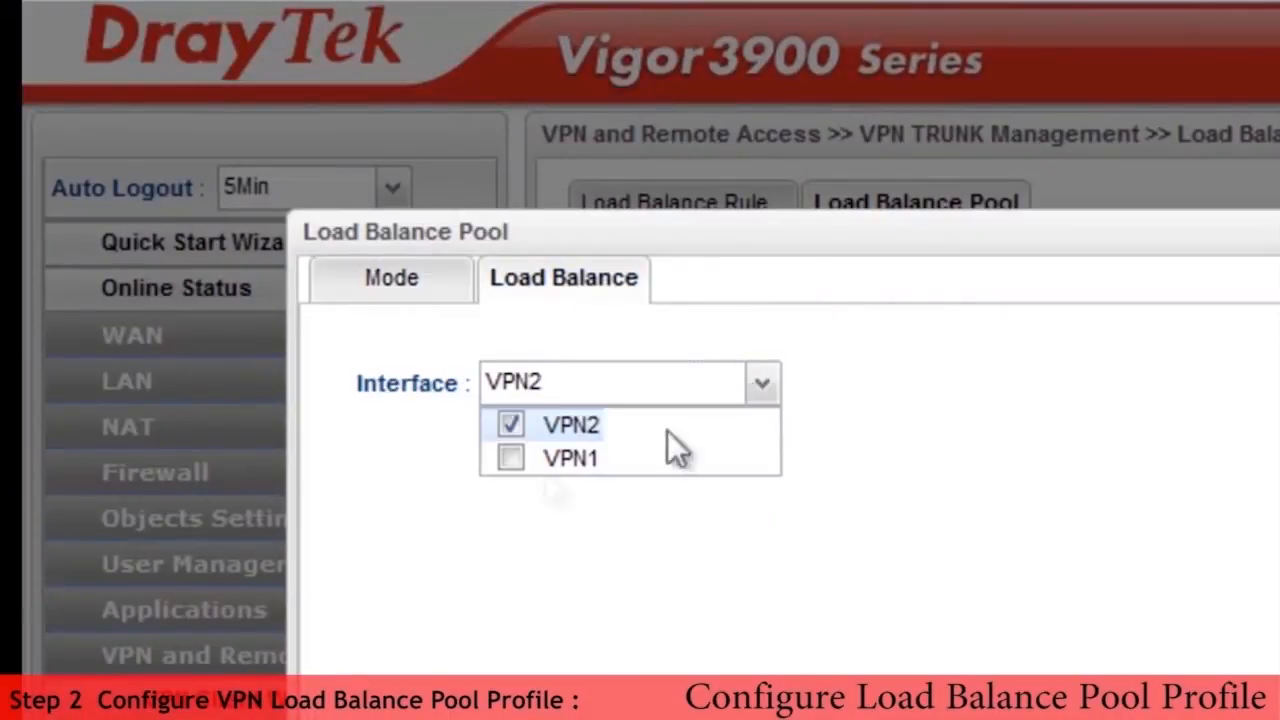
{"action": "left_click", "coordinate": [510, 458]}
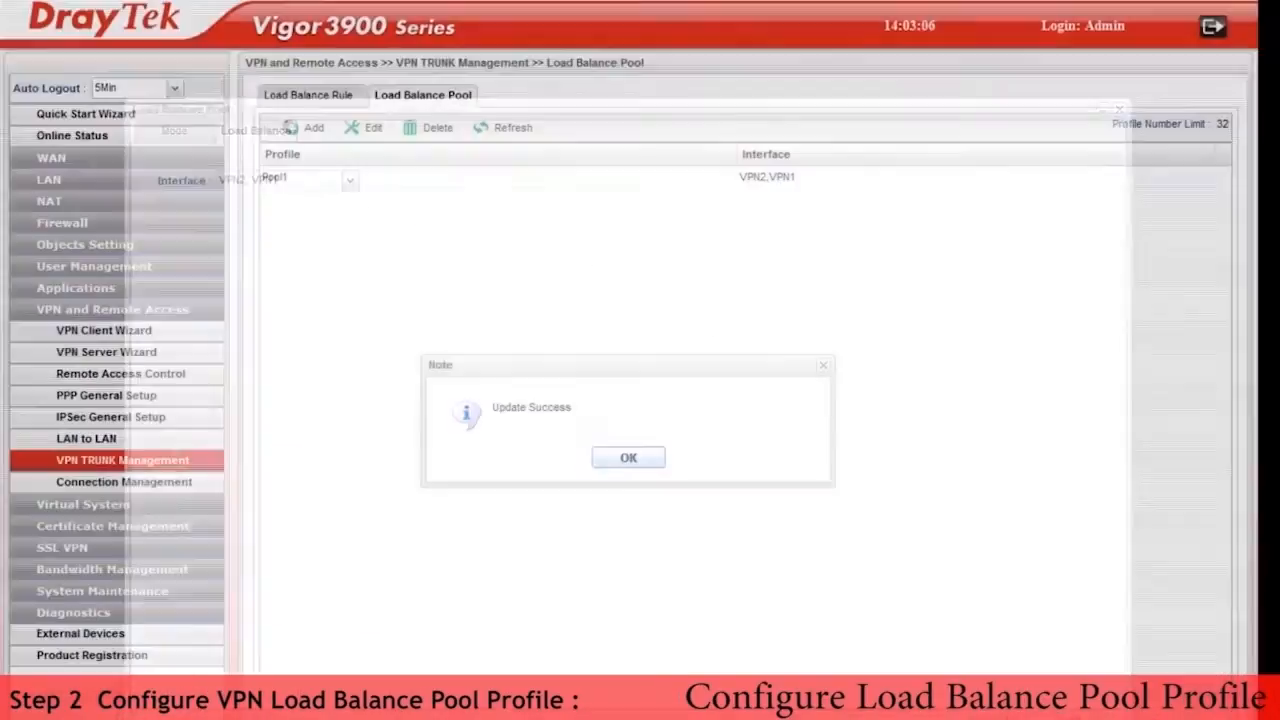
{"action": "left_click", "coordinate": [609, 459]}
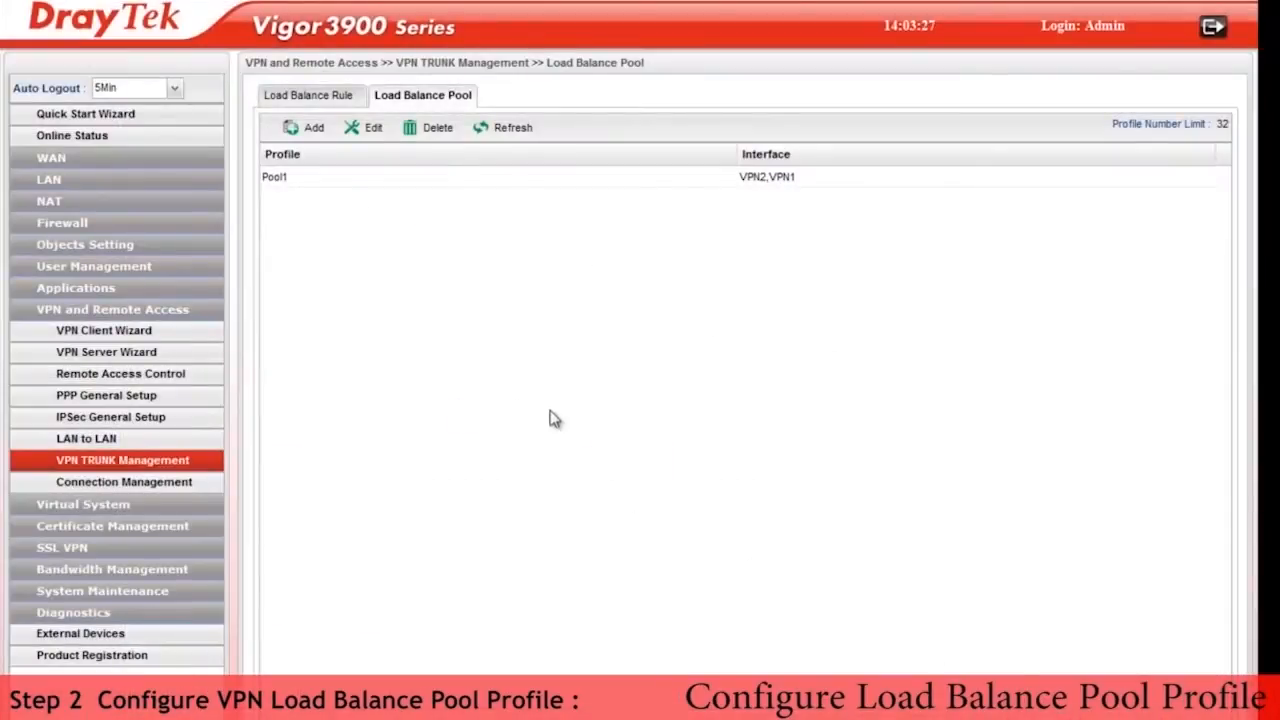
Step: Start a new load balance rule named Rule1 and enable its profile
{"action": "left_click", "coordinate": [324, 101]}
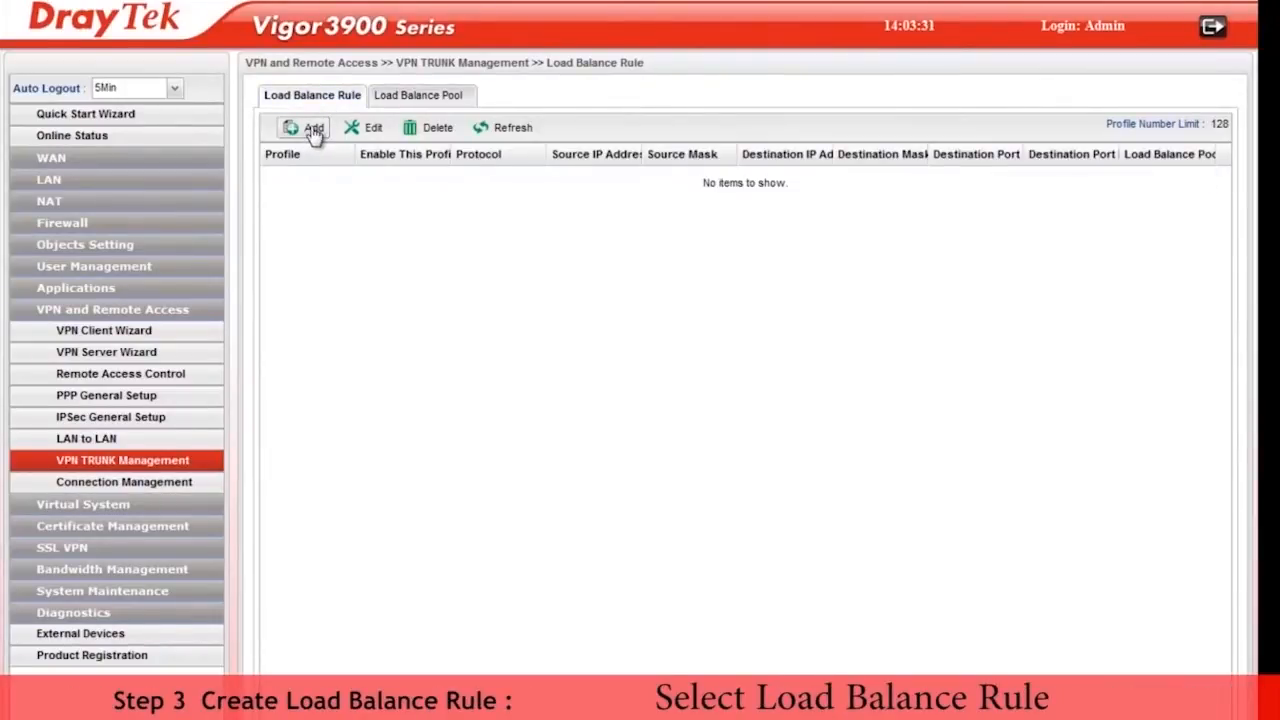
{"action": "left_click", "coordinate": [314, 130]}
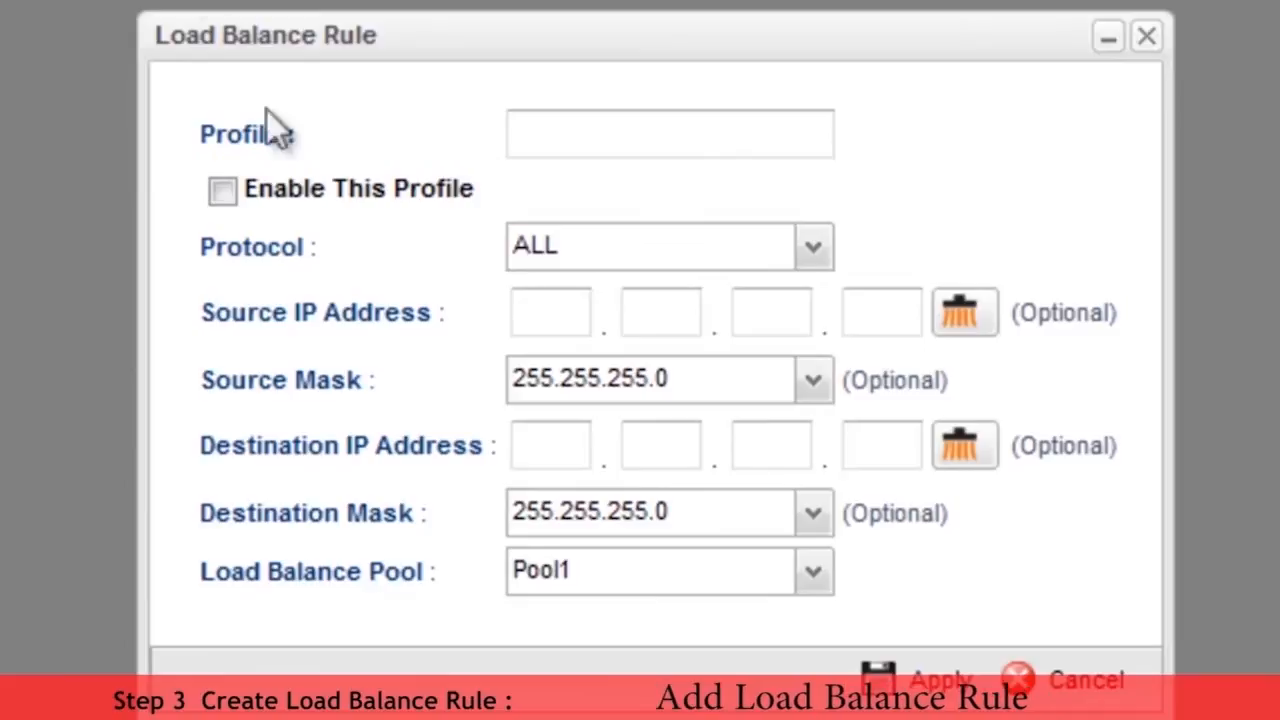
{"action": "left_click", "coordinate": [226, 188]}
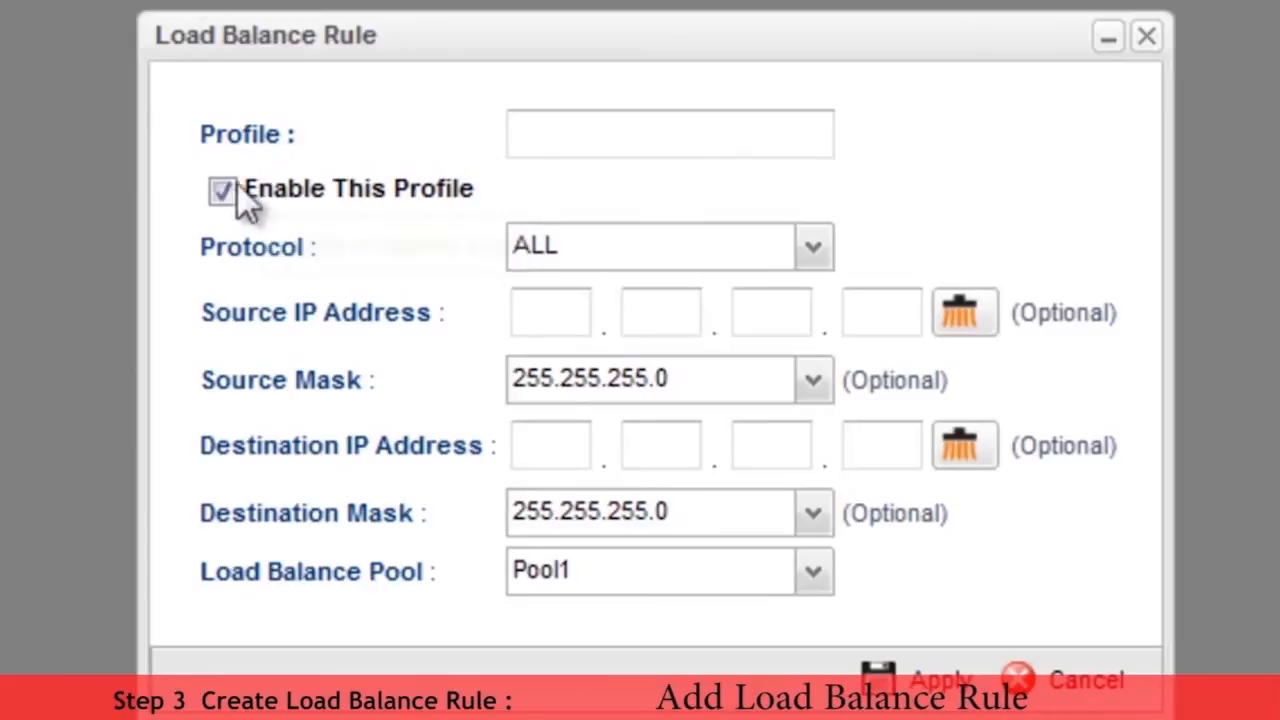
{"action": "left_click", "coordinate": [542, 131]}
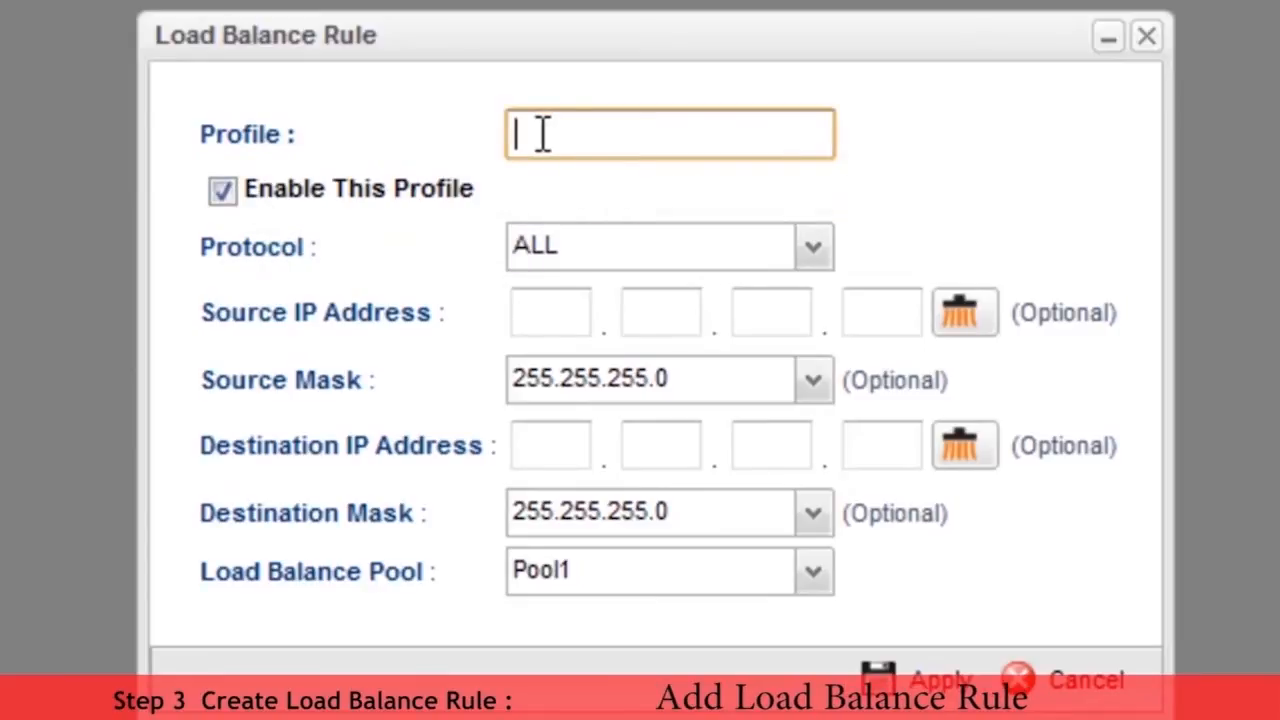
{"action": "type", "text": "Rule1"}
Step: Set the source IP address of Rule1 to 192.168.1.1
{"action": "left_click", "coordinate": [552, 312]}
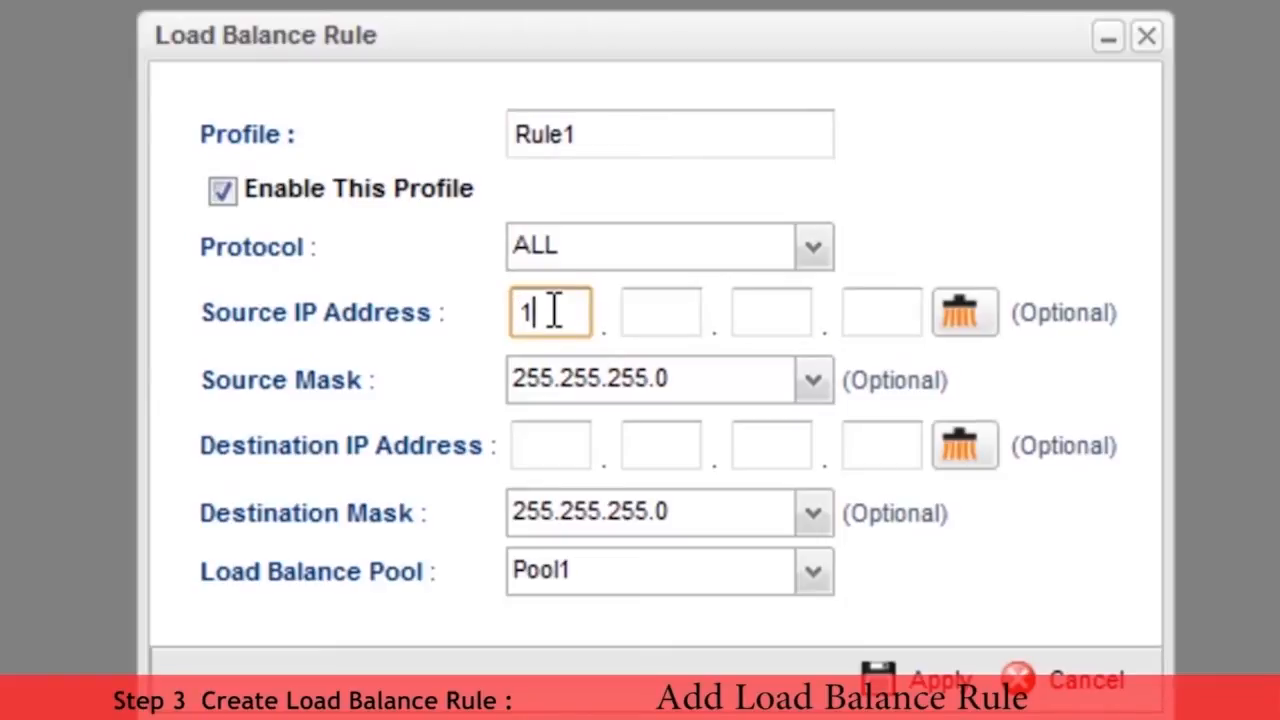
{"action": "type", "text": "192.16"}
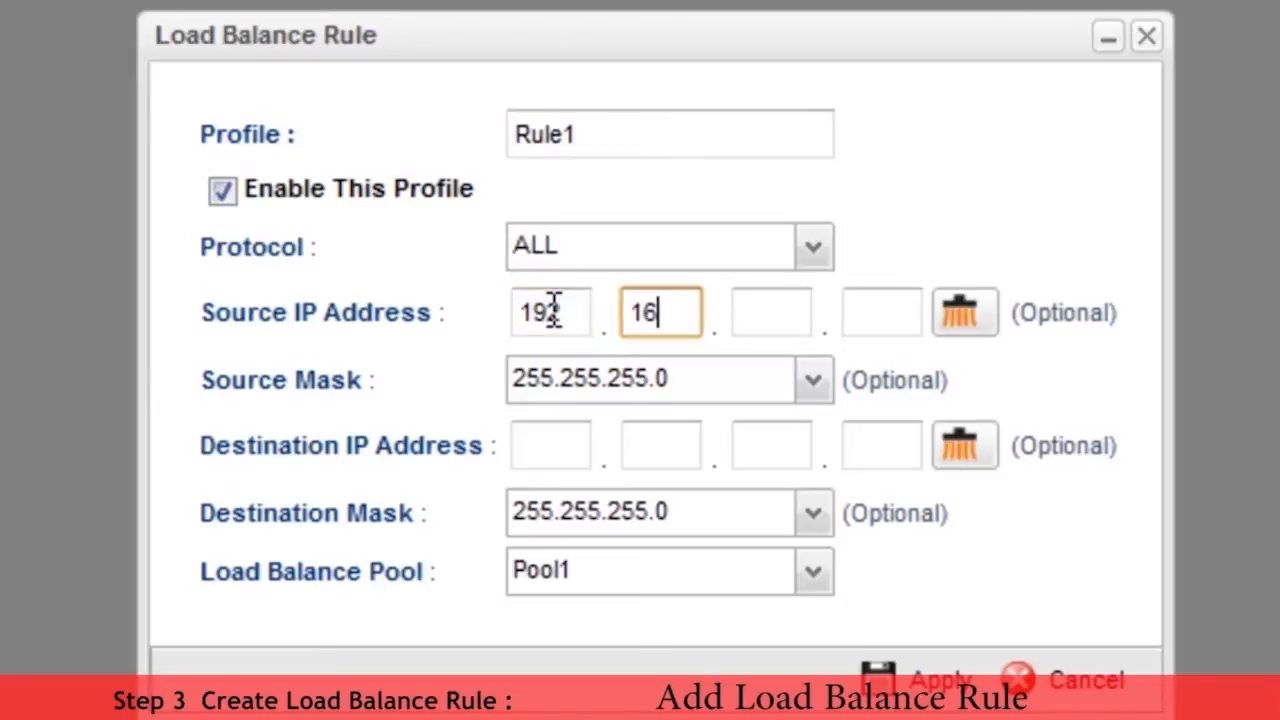
{"action": "type", "text": "8.1.1"}
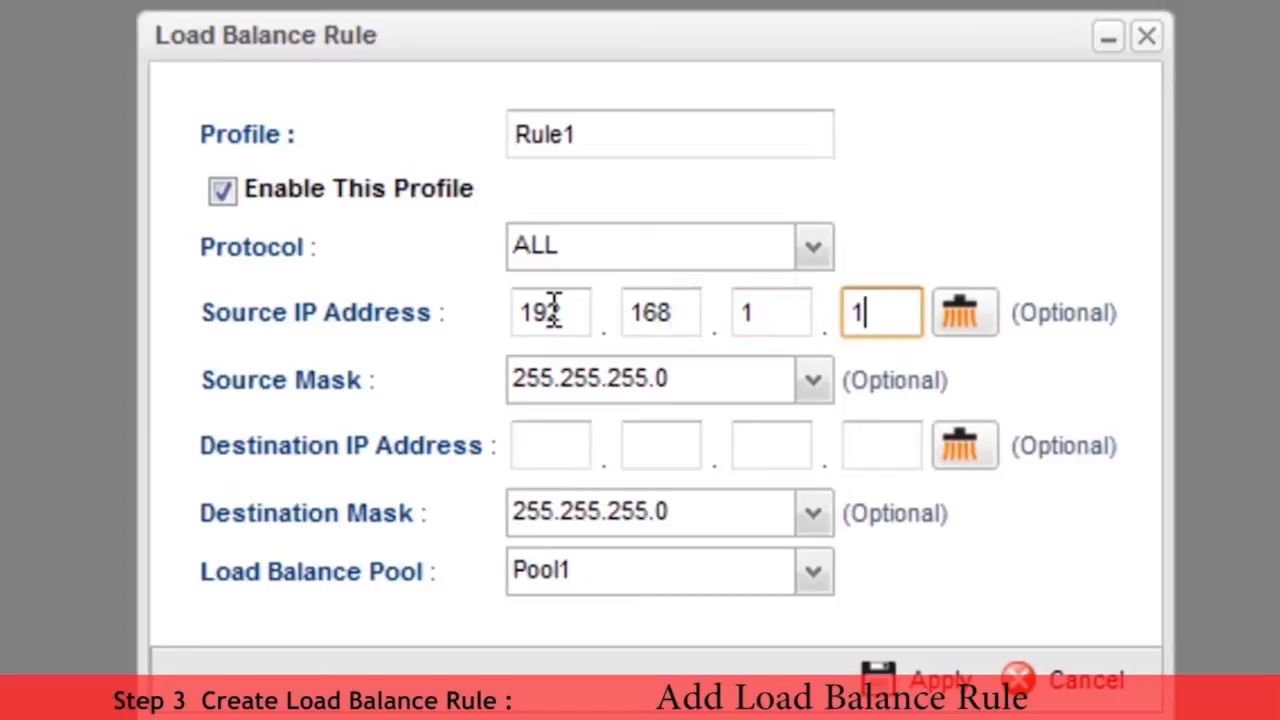
Step: Set the destination IP address of Rule1 to 192.168.10.1 and save the rule
{"action": "left_click", "coordinate": [548, 443]}
{"action": "type", "text": "192"}
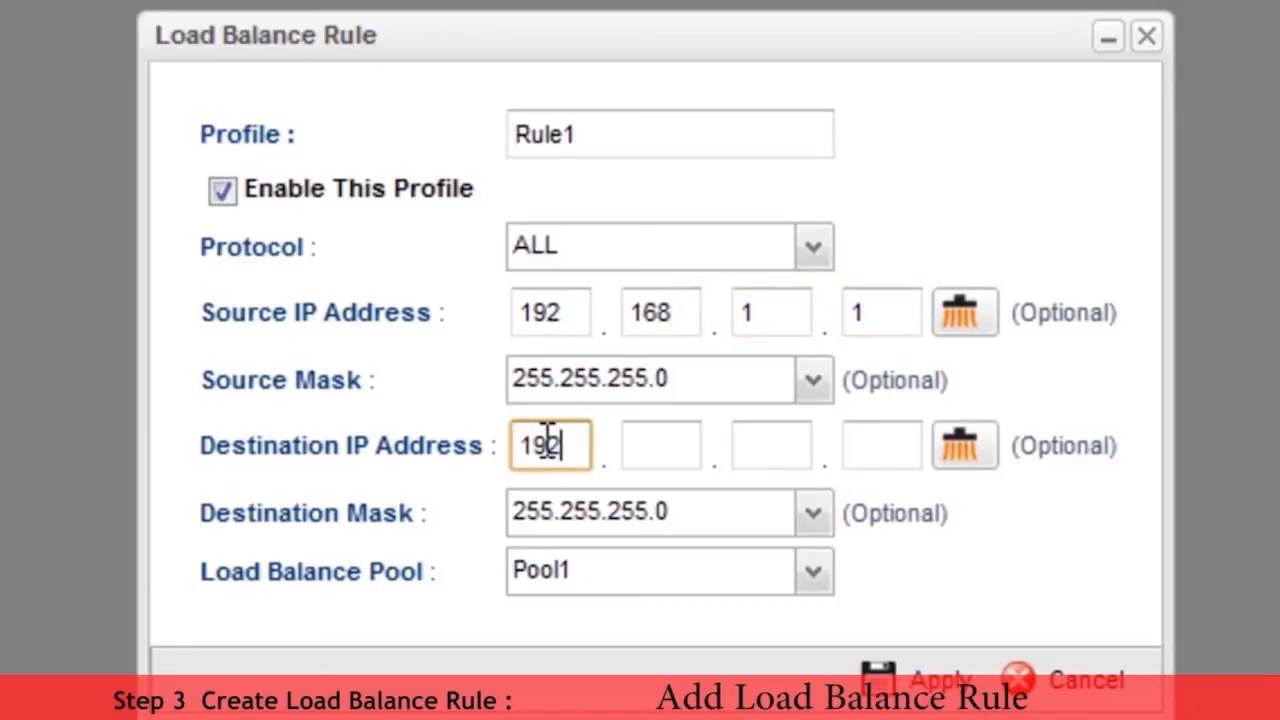
{"action": "type", "text": ".168"}
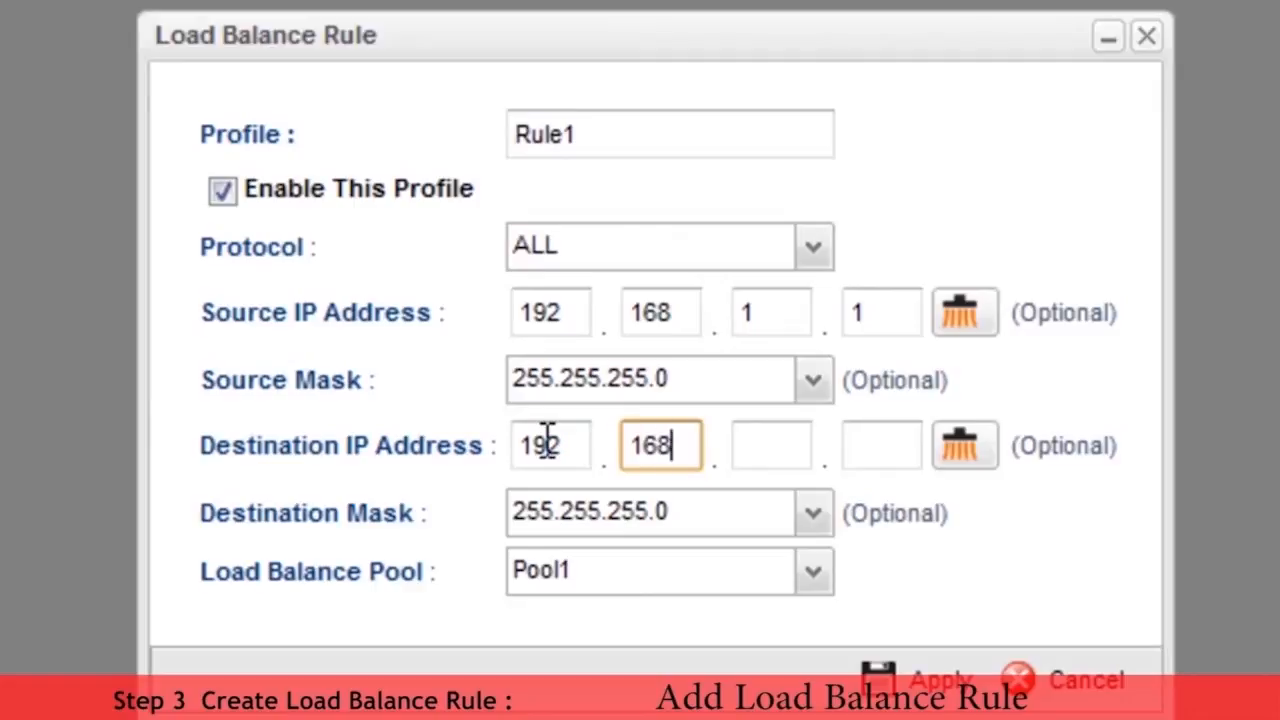
{"action": "type", "text": ".10.1"}
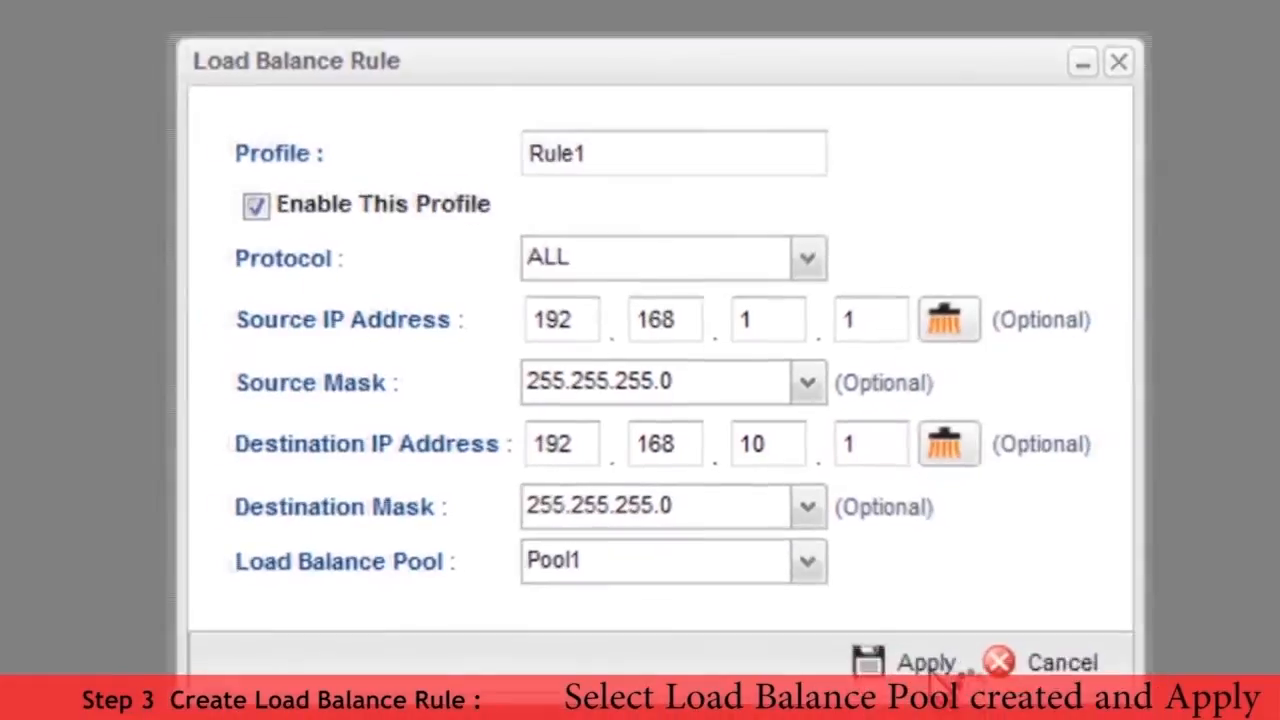
{"action": "left_click", "coordinate": [928, 668]}
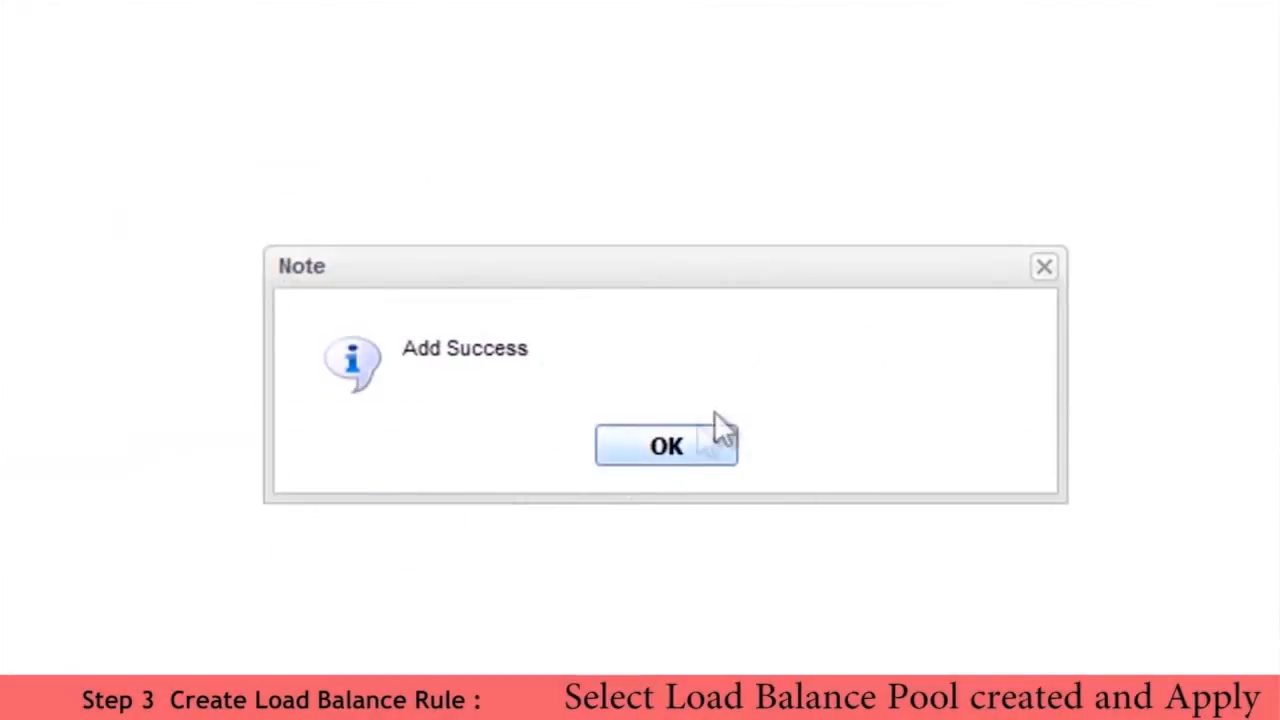
{"action": "left_click", "coordinate": [694, 447]}
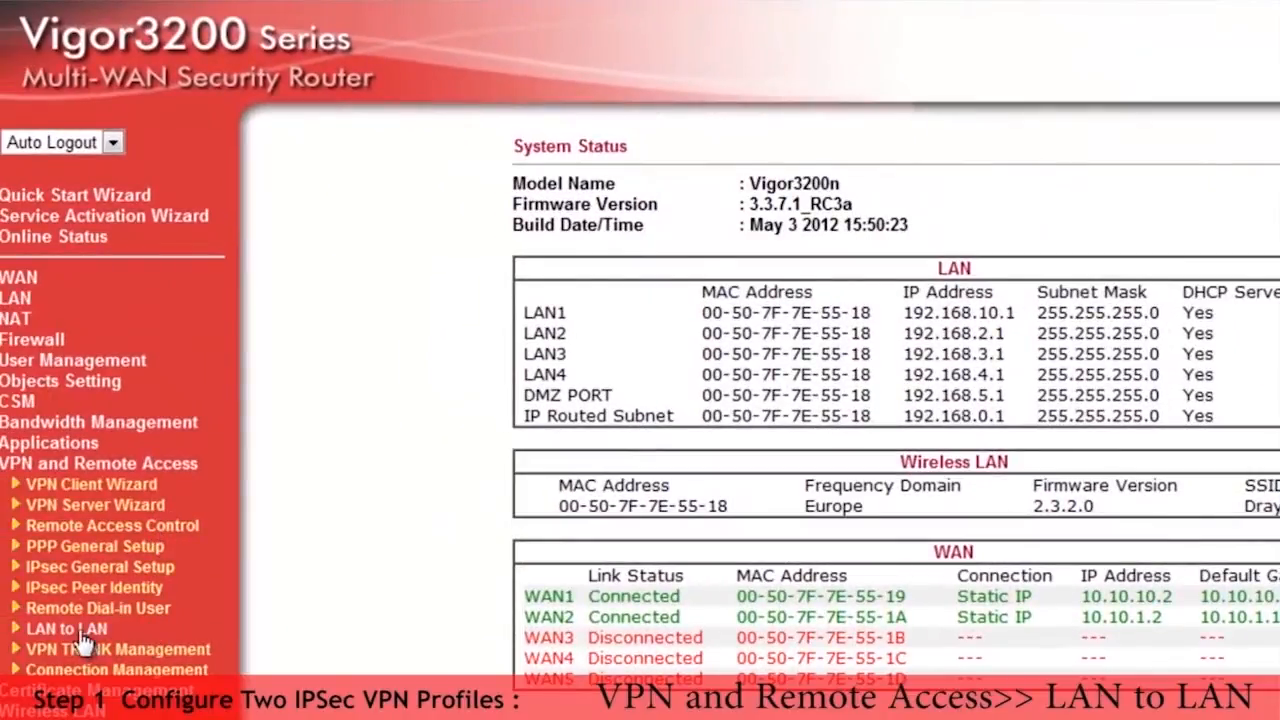
Step: On the Vigor3200 router, enable LAN-to-LAN profile index 1 and name it 3200-VPN1
{"action": "left_click", "coordinate": [84, 630]}
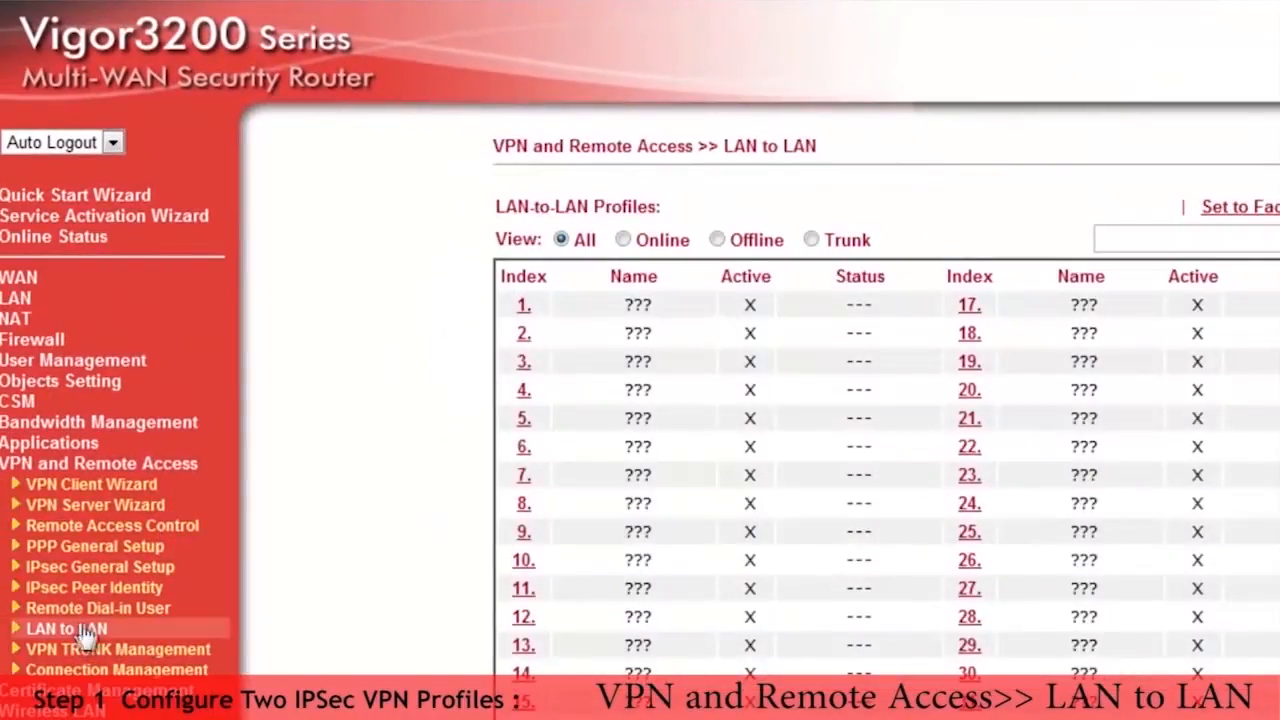
{"action": "left_click", "coordinate": [533, 302]}
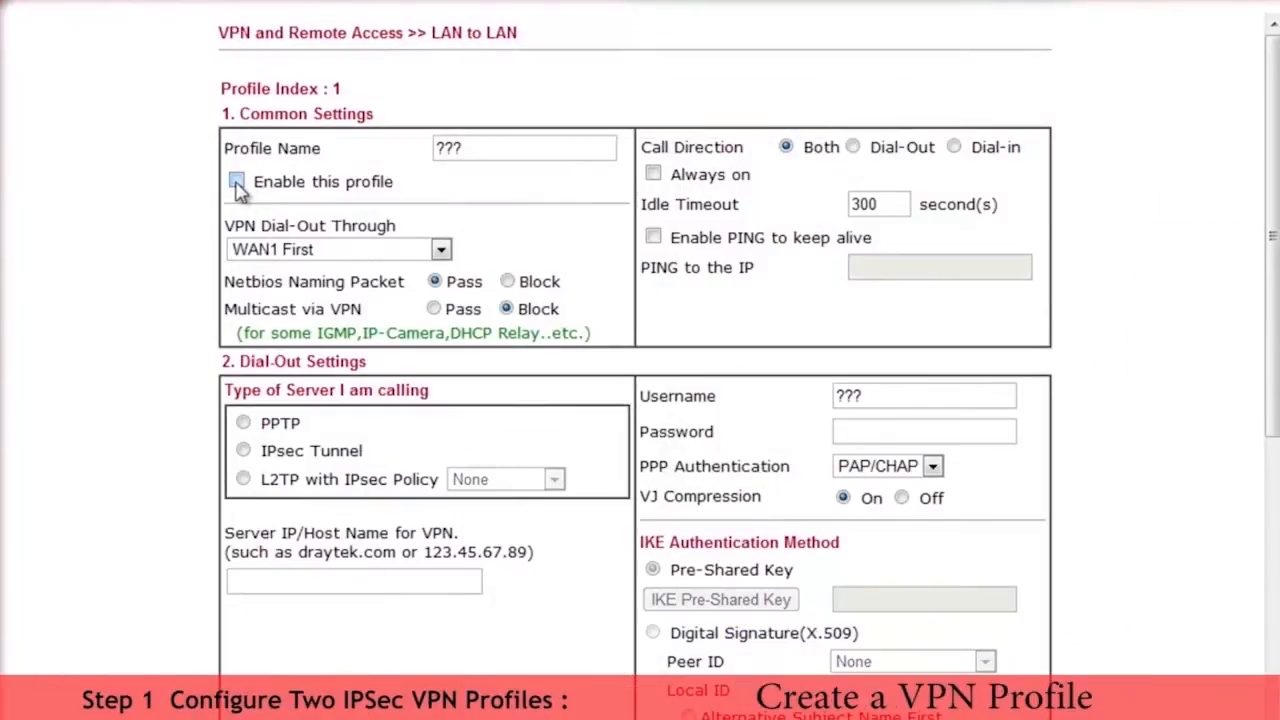
{"action": "left_click", "coordinate": [236, 180]}
{"action": "double_click", "coordinate": [494, 149]}
{"action": "type", "text": "3200-VP"}
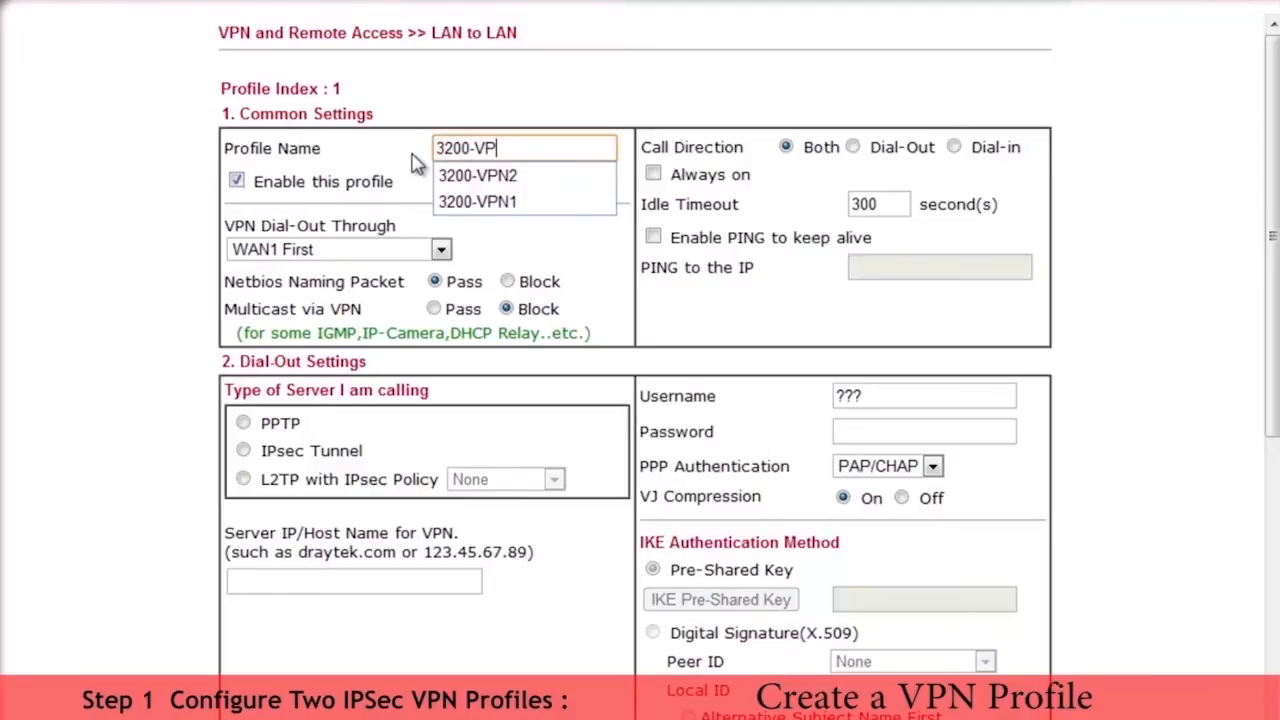
{"action": "type", "text": "n1"}
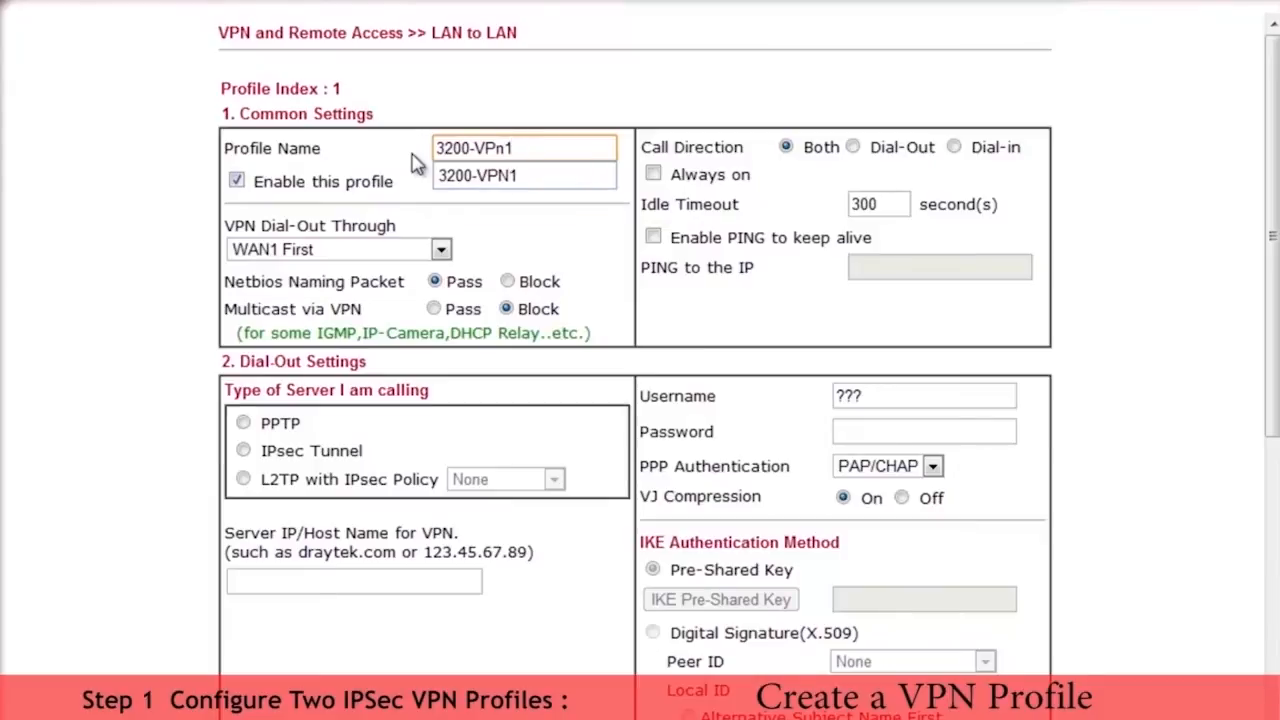
{"action": "left_click", "coordinate": [502, 175]}
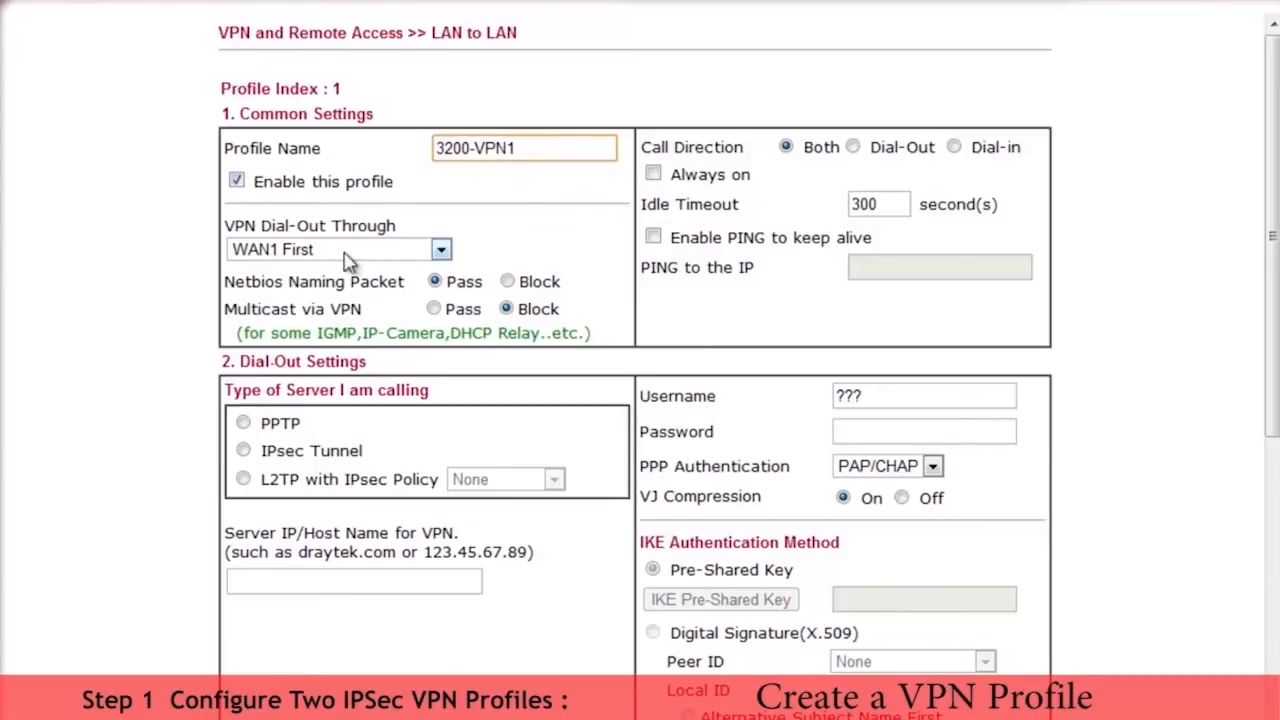
Step: Set the 3200-VPN1 profile to dial out through WAN1 Only, with call direction Dial-Out and Always on enabled
{"action": "left_click", "coordinate": [441, 250]}
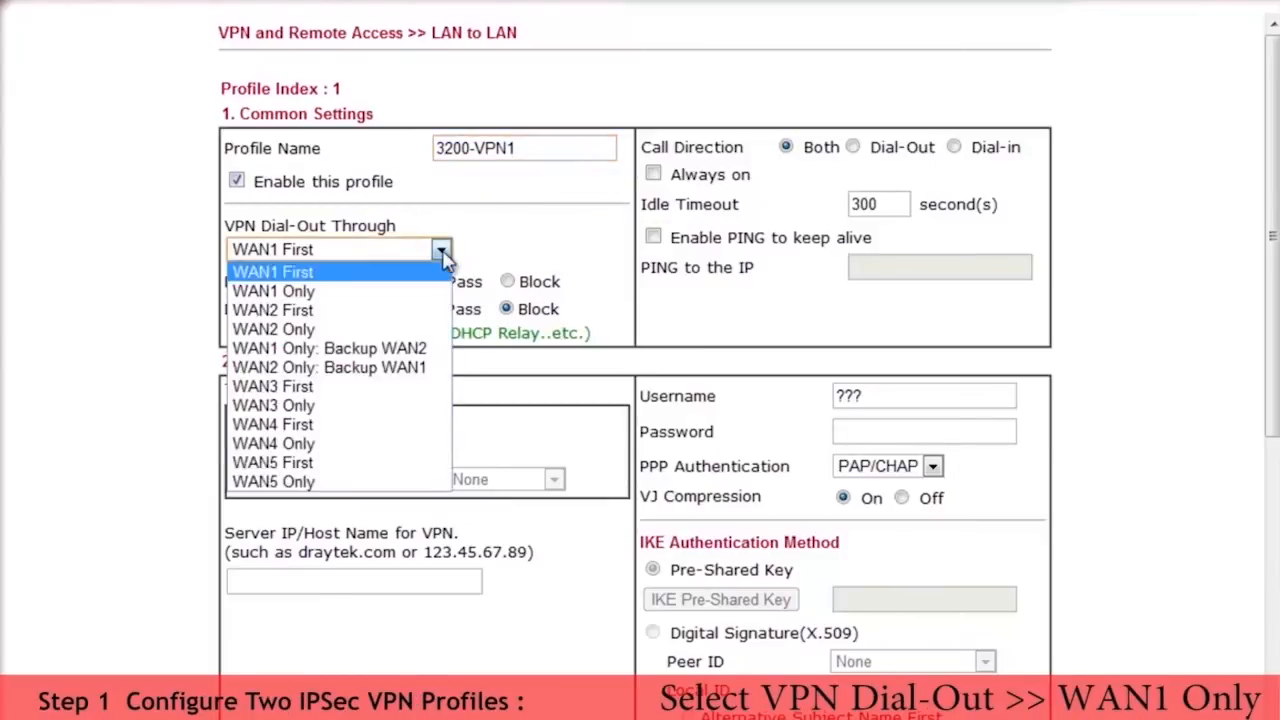
{"action": "left_click", "coordinate": [388, 296]}
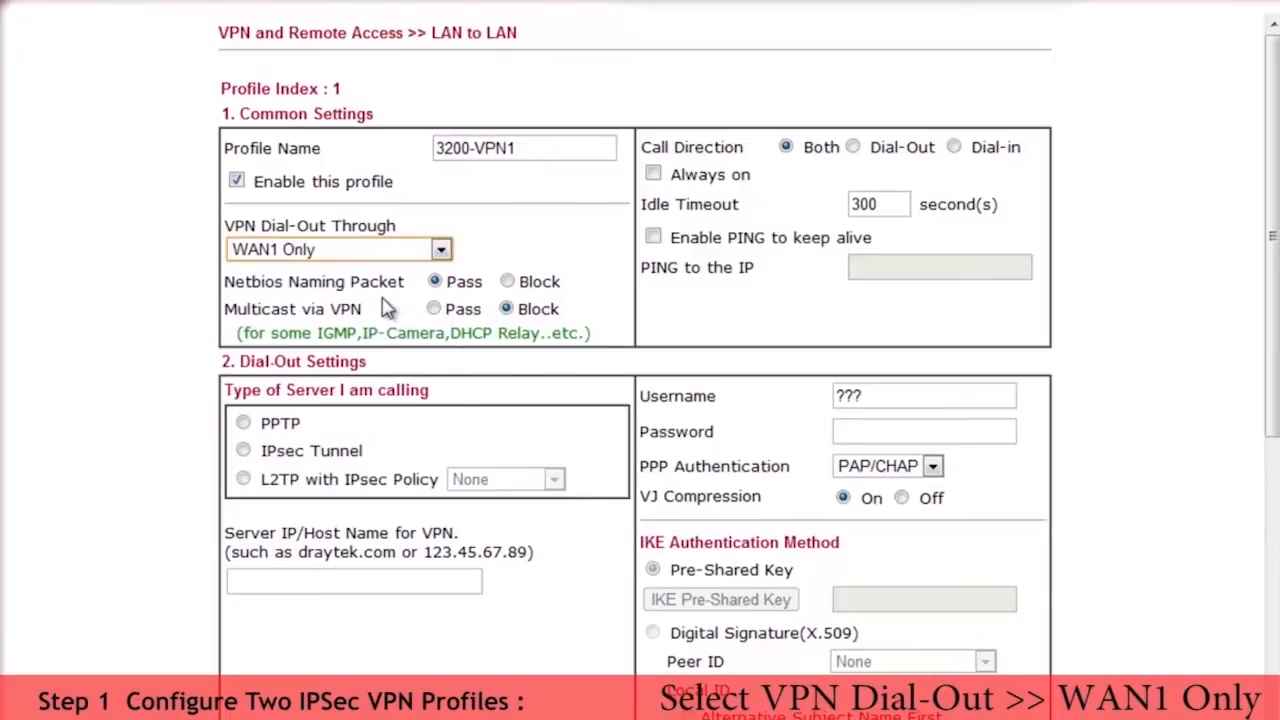
{"action": "left_click", "coordinate": [855, 150]}
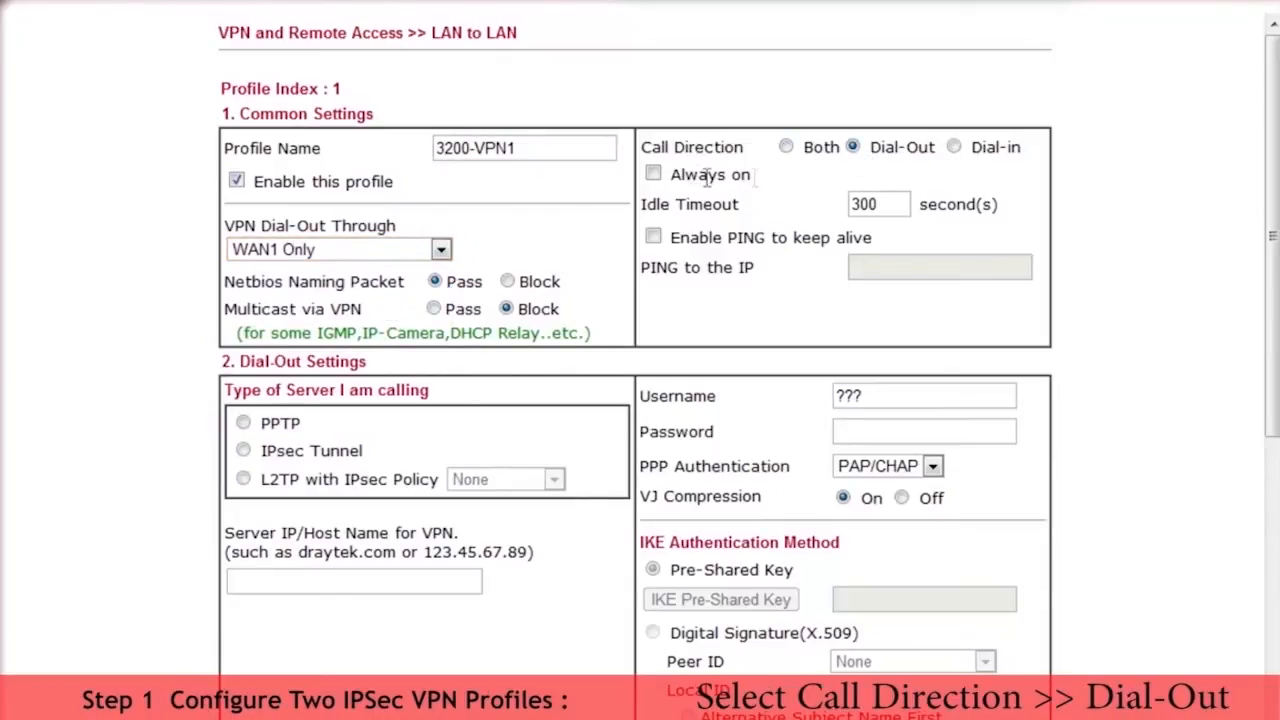
{"action": "left_click", "coordinate": [653, 175]}
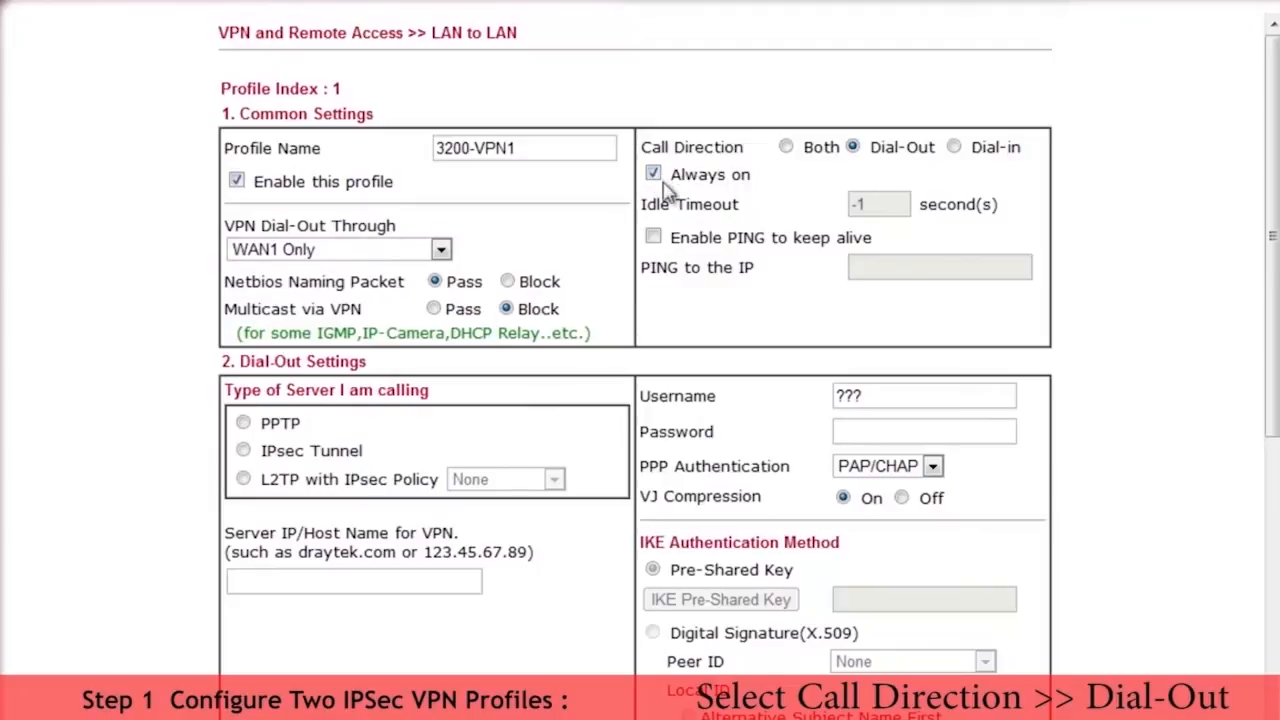
Step: Choose IPsec Tunnel as the dial-out server type and set the VPN server IP to 10.10.10.1
{"action": "left_click", "coordinate": [243, 451]}
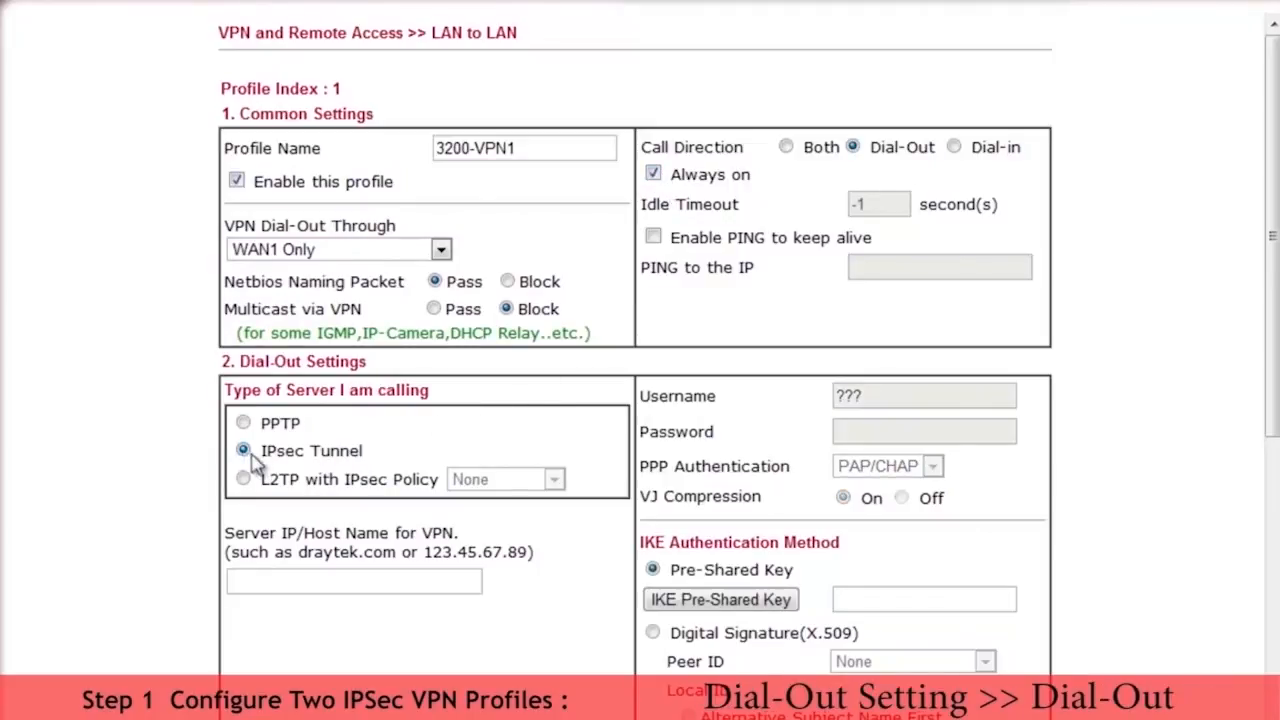
{"action": "left_click", "coordinate": [265, 581]}
{"action": "type", "text": "10.1"}
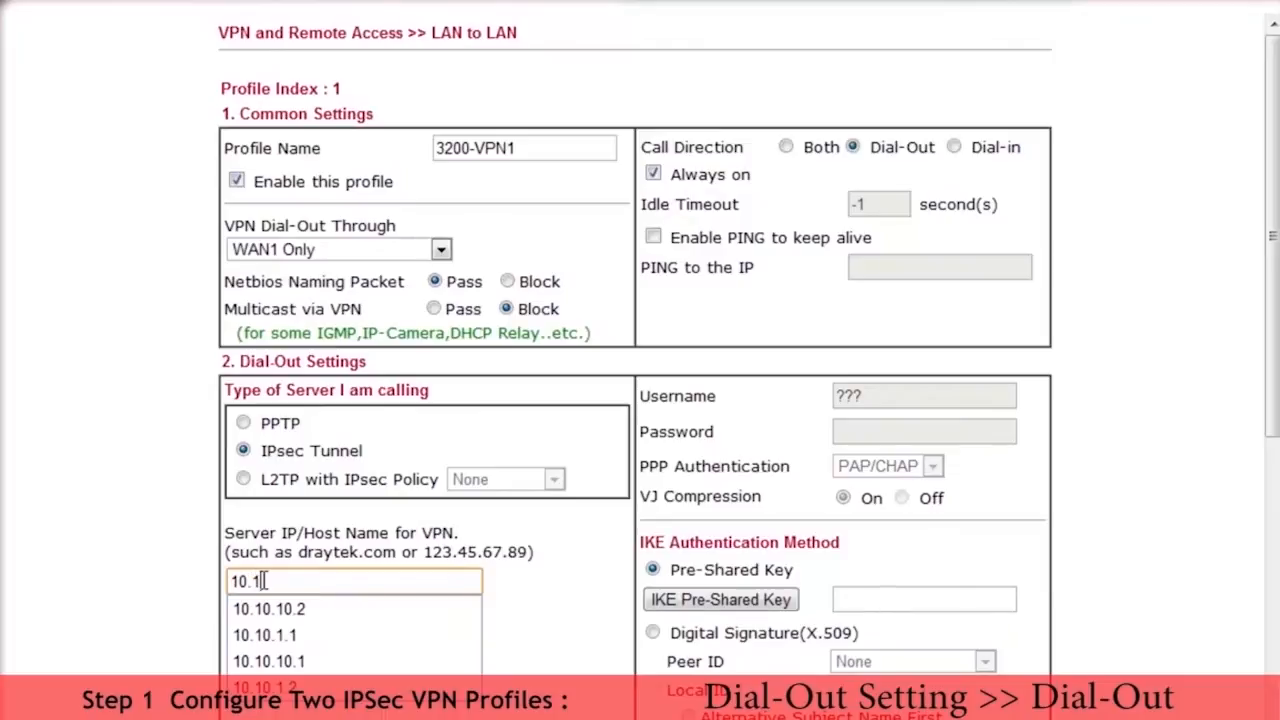
{"action": "type", "text": "0.10."}
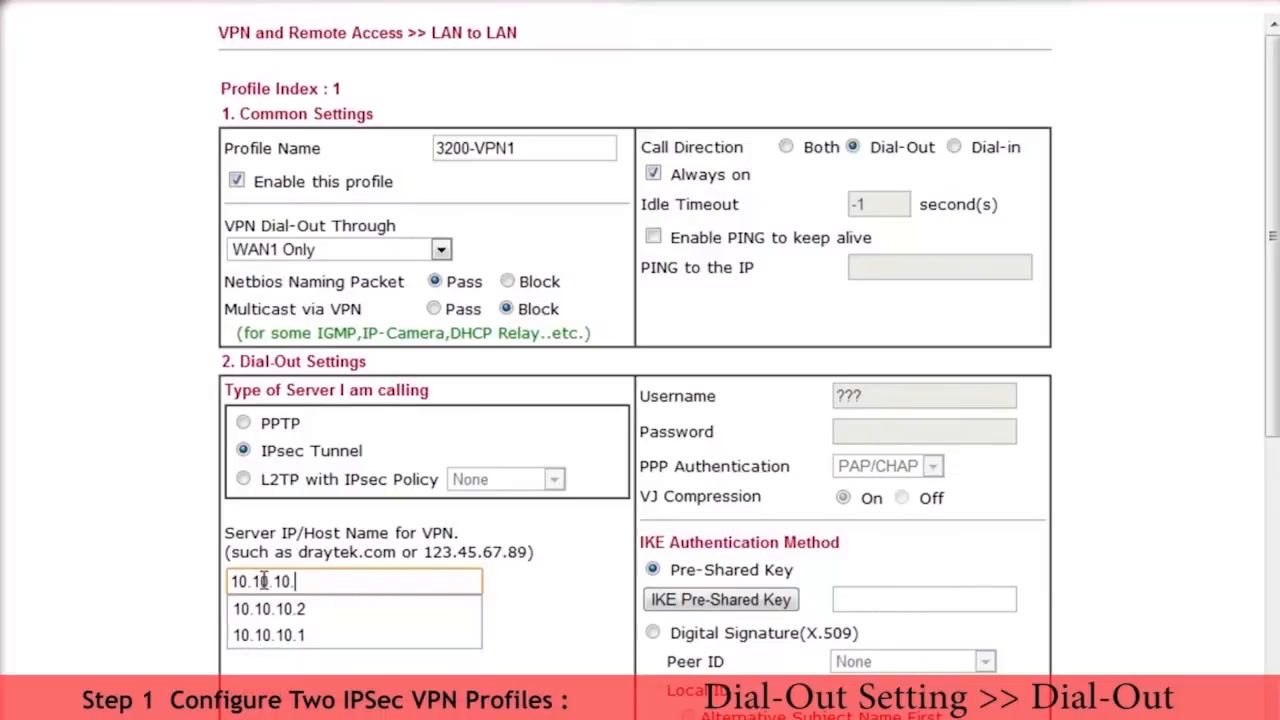
{"action": "type", "text": "1"}
{"action": "left_click", "coordinate": [295, 609]}
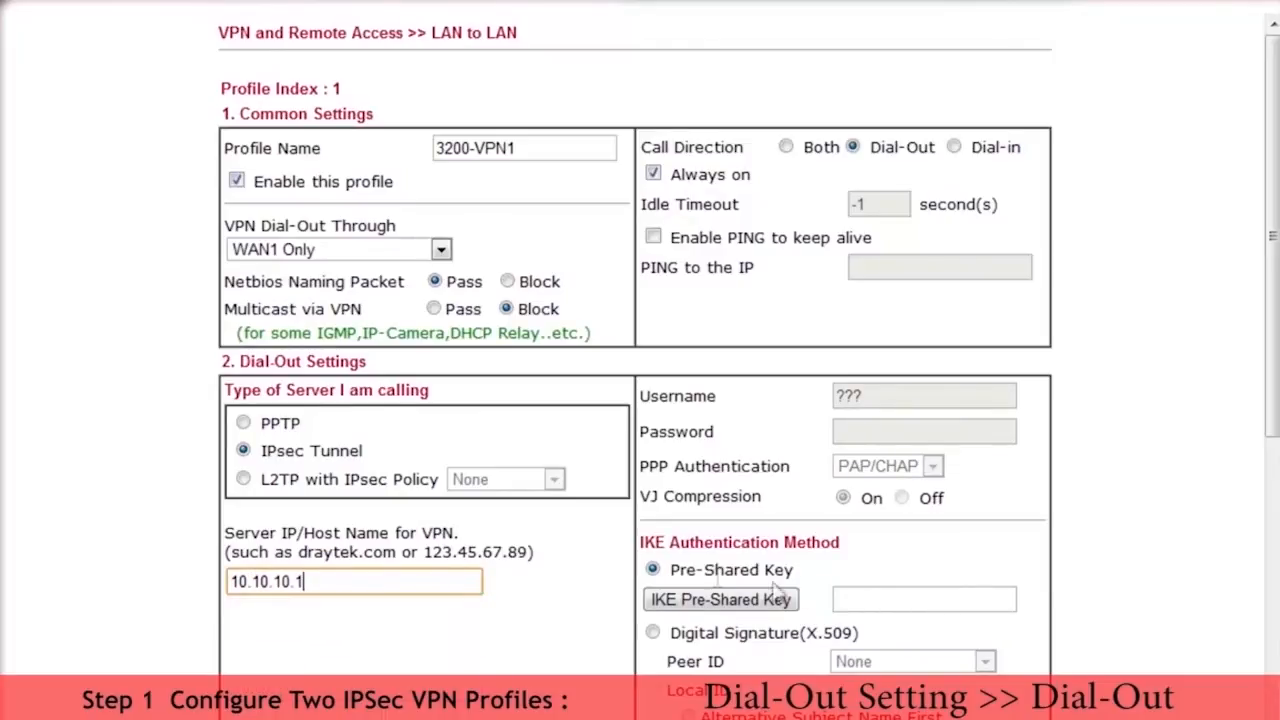
Step: Enter and confirm the IKE pre-shared key for the 3200-VPN1 profile, and choose High(ESP) as its dial-out IPsec security method
{"action": "left_click", "coordinate": [690, 601]}
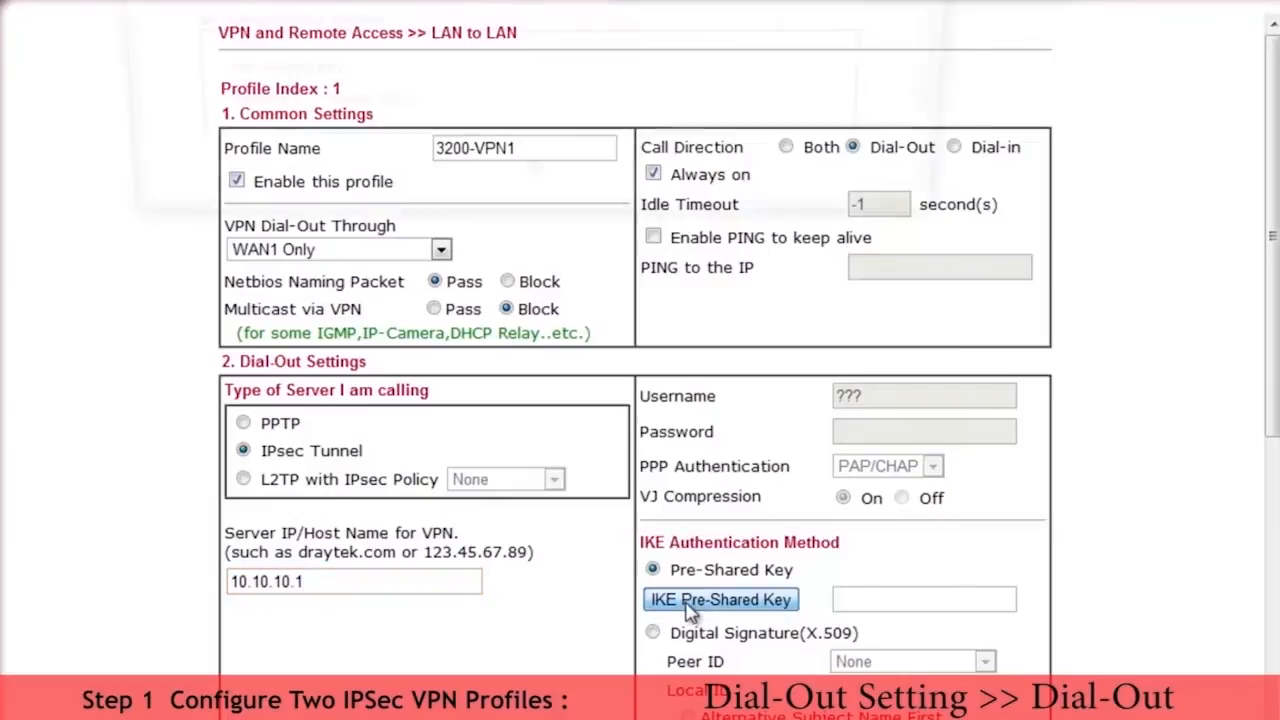
{"action": "left_click", "coordinate": [481, 70]}
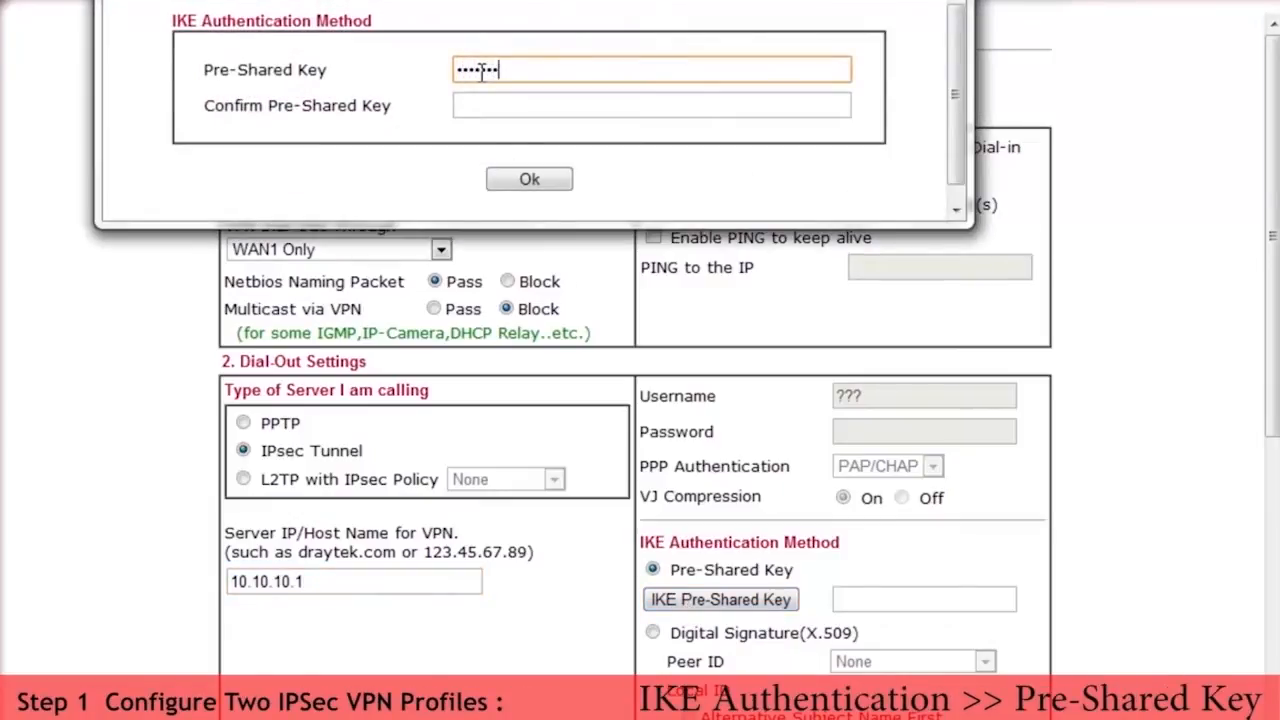
{"action": "left_click", "coordinate": [487, 110]}
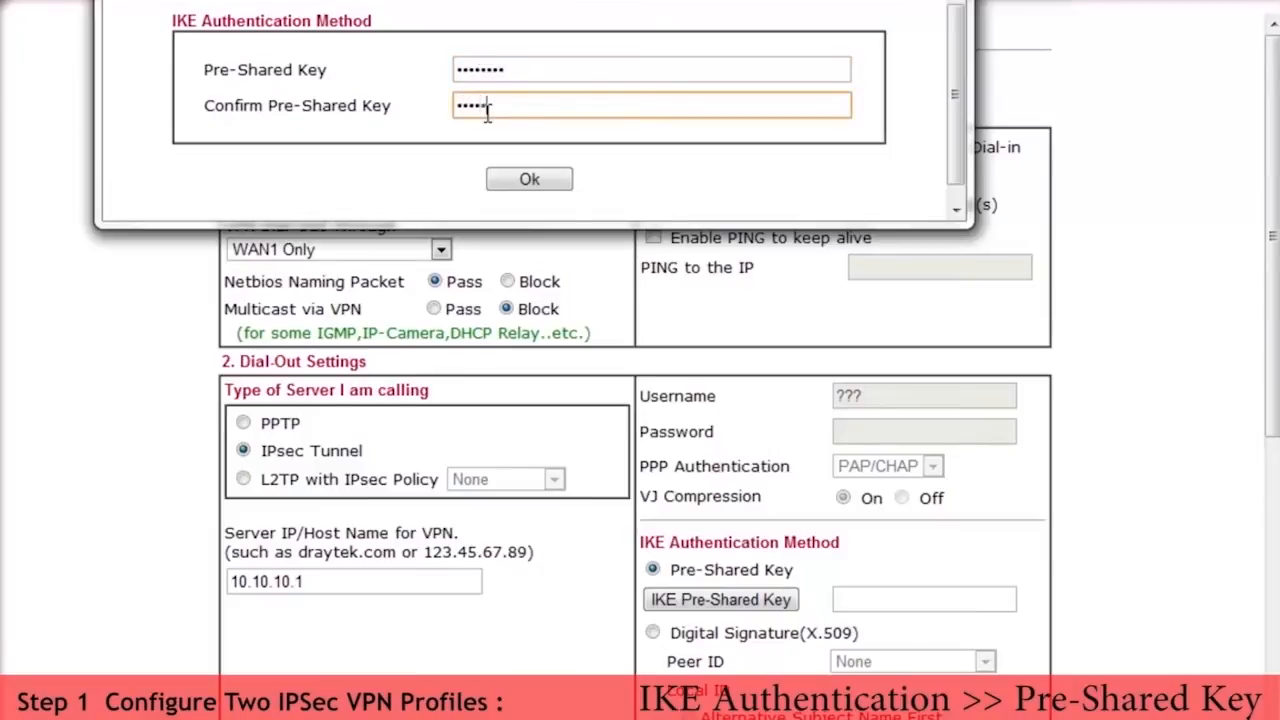
{"action": "left_click", "coordinate": [530, 178]}
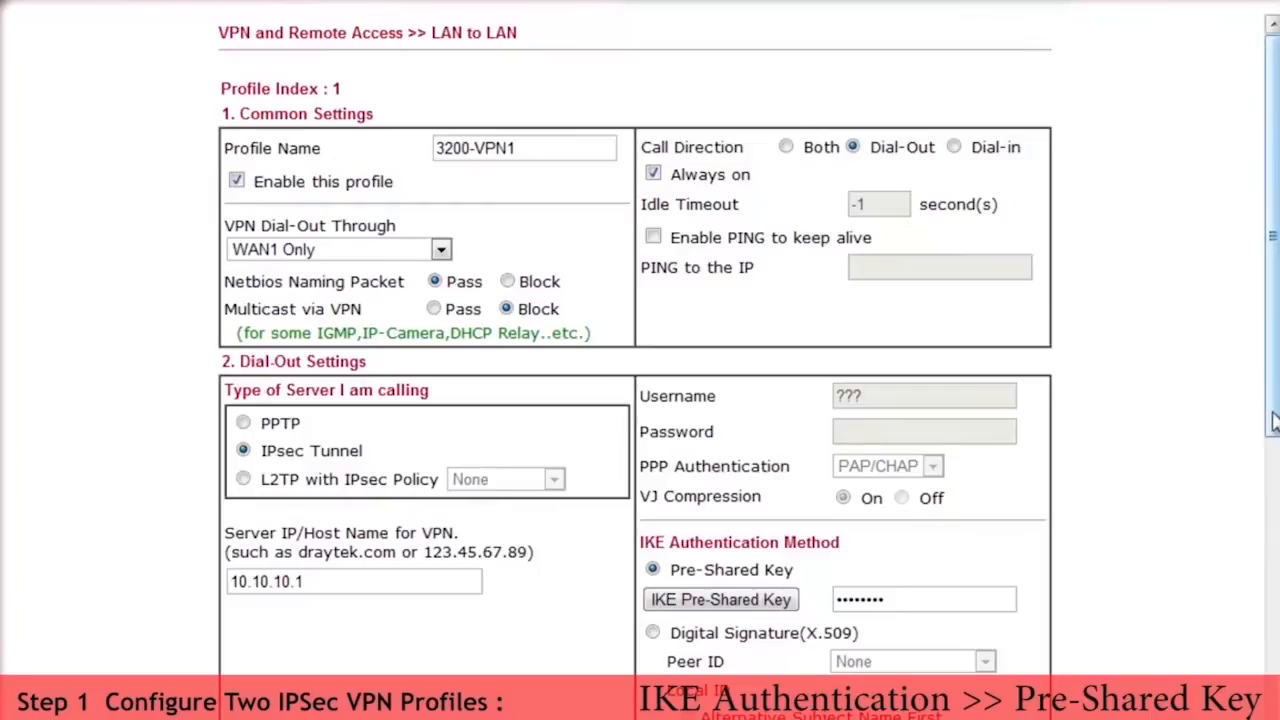
{"action": "scroll", "coordinate": [1110, 541], "scroll_direction": "down", "scroll_amount": 3}
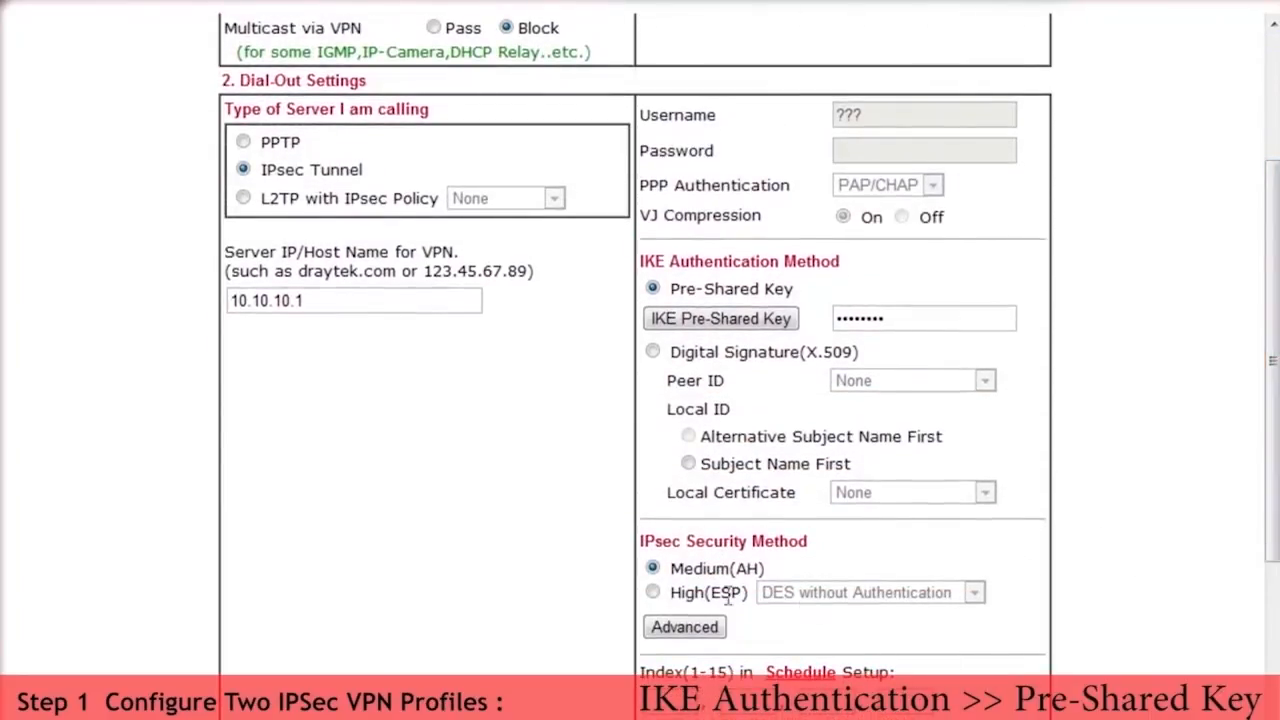
{"action": "left_click", "coordinate": [652, 592]}
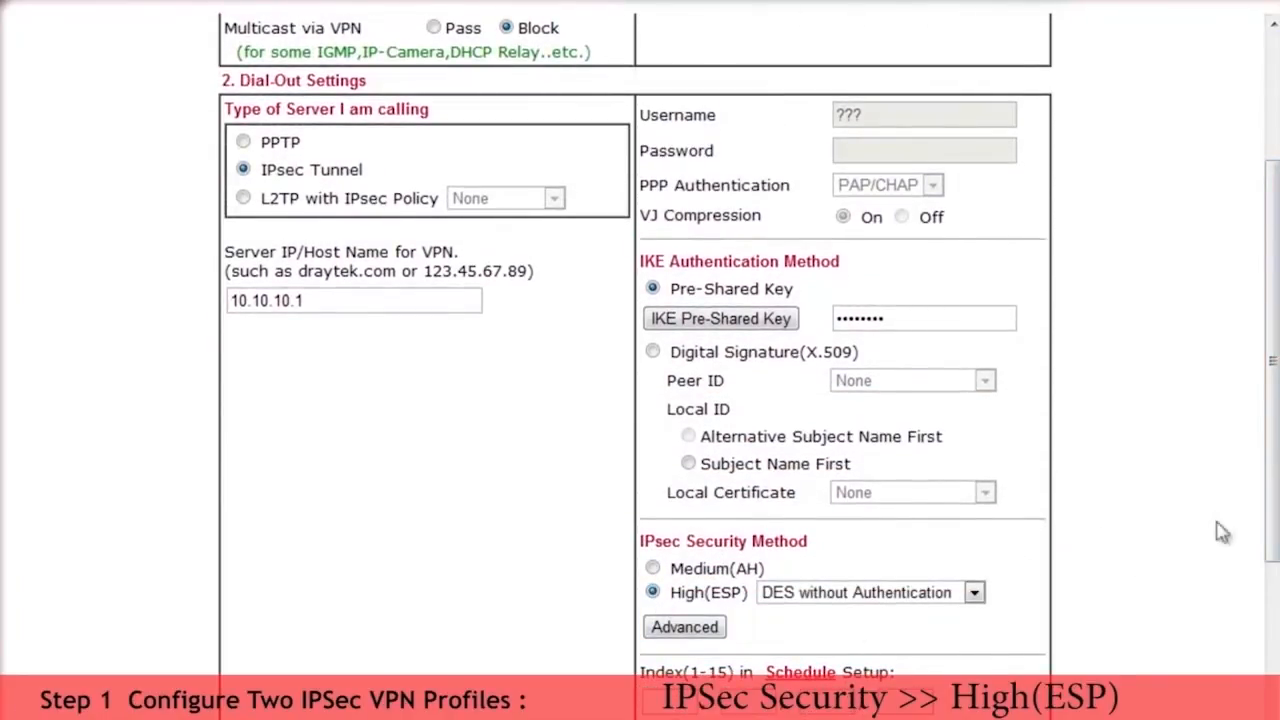
Step: Set the Remote Network IP in the profile's TCP/IP network settings to 192.168.1.0
{"action": "left_click_drag", "start_coordinate": [1276, 492], "coordinate": [1276, 617]}
{"action": "scroll", "coordinate": [1276, 617], "scroll_direction": "down", "scroll_amount": 6}
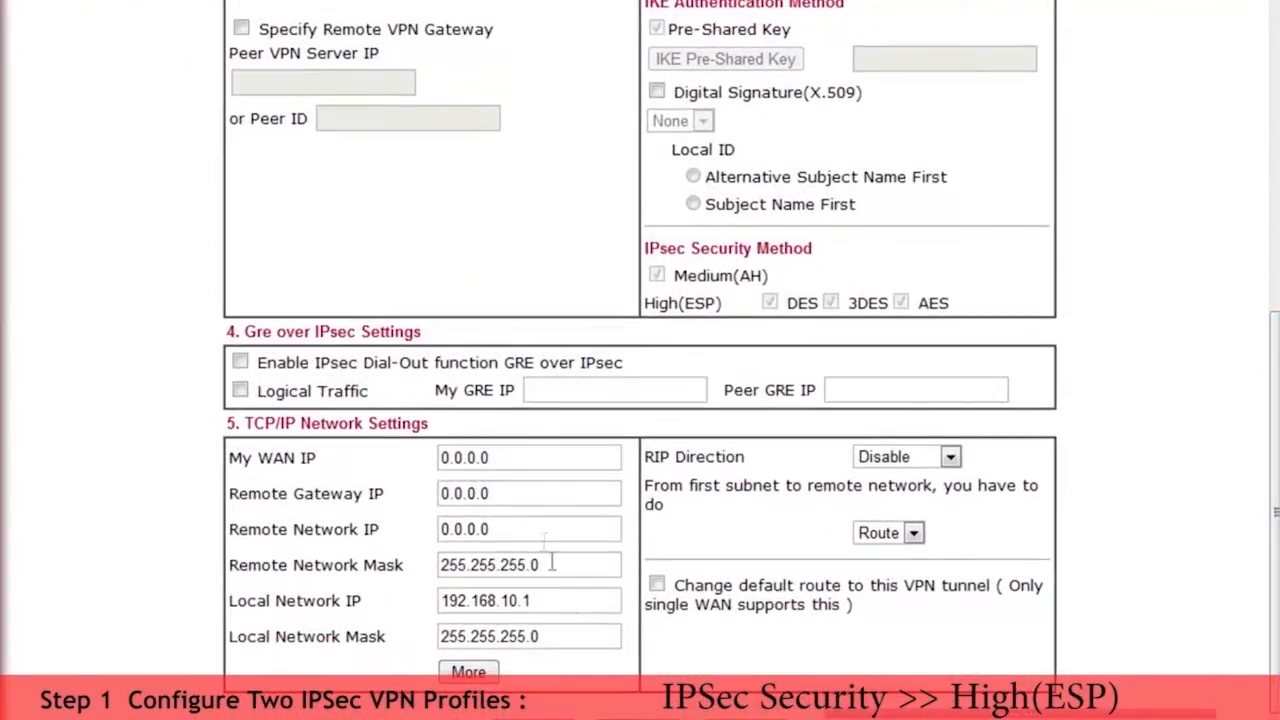
{"action": "left_click", "coordinate": [516, 530]}
{"action": "left_click_drag", "start_coordinate": [516, 530], "coordinate": [428, 540]}
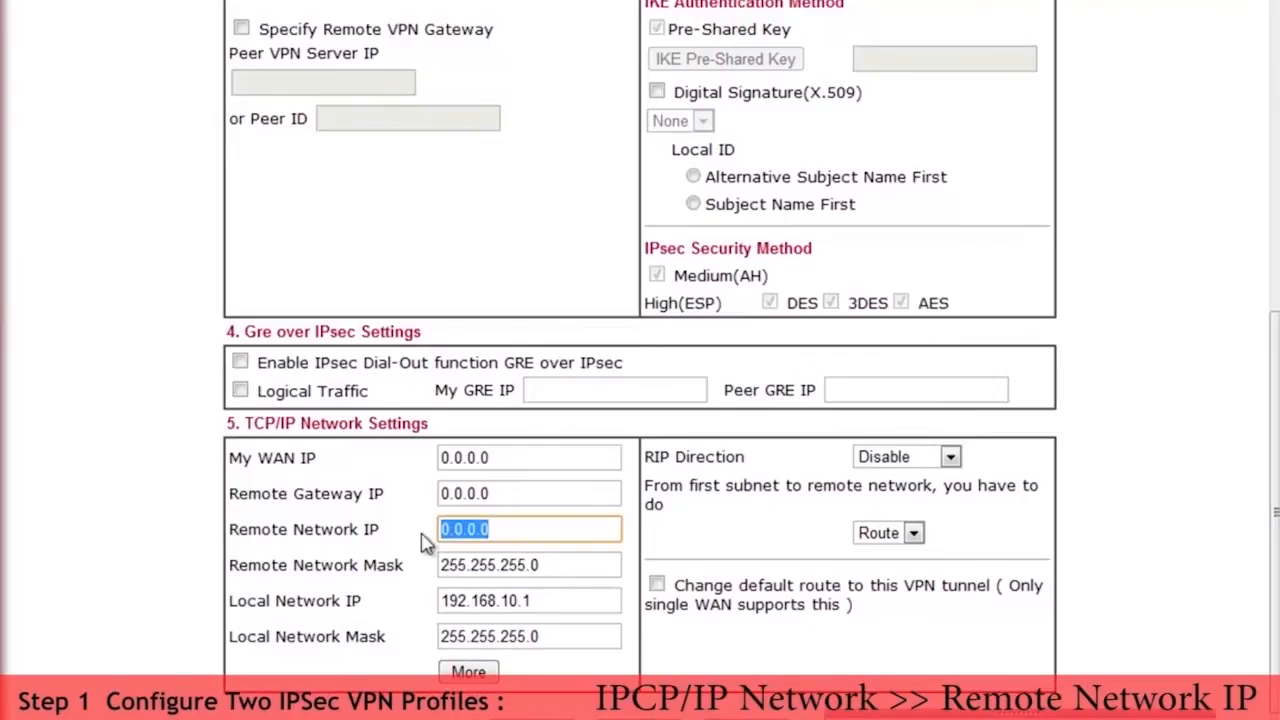
{"action": "type", "text": "192.168"}
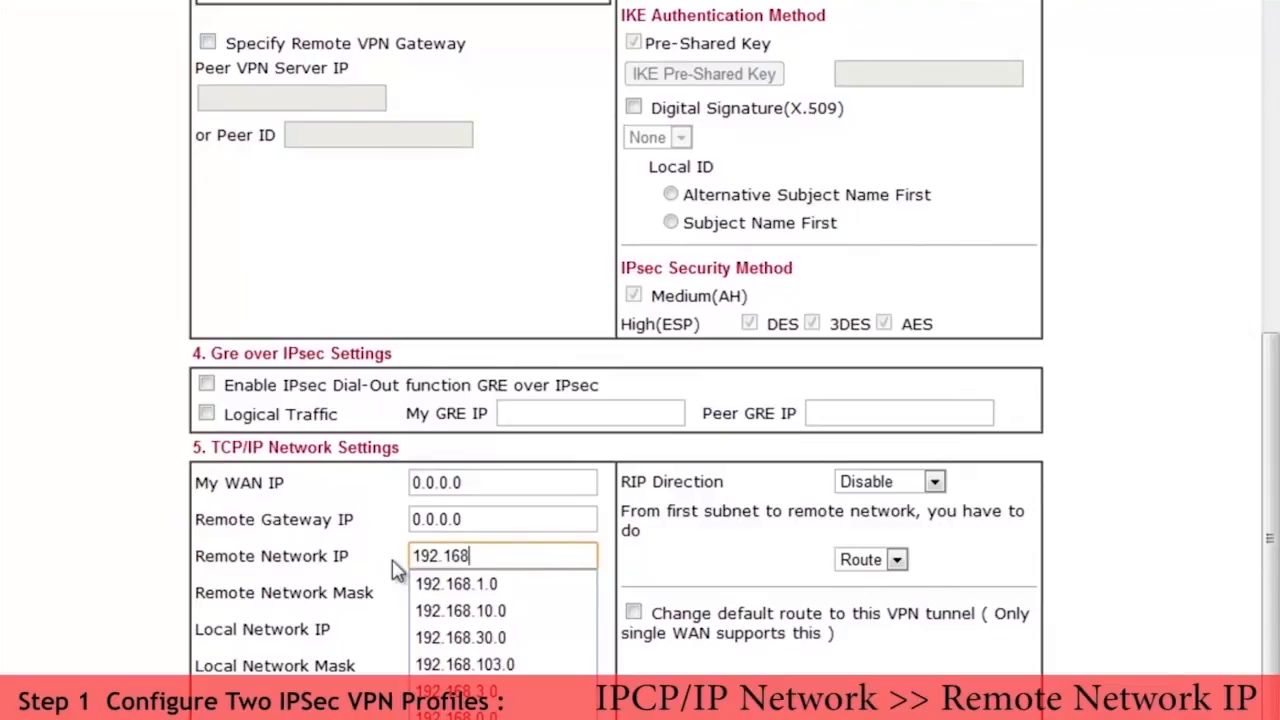
{"action": "type", "text": ".1.0"}
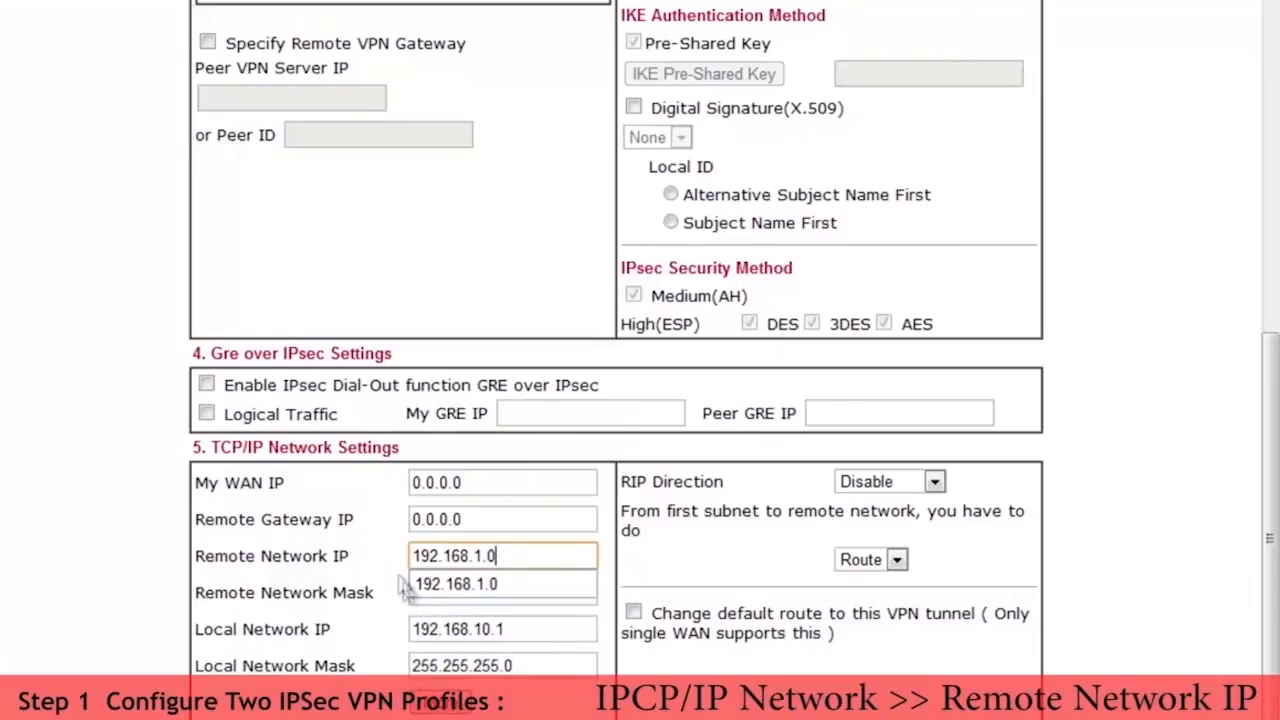
{"action": "left_click", "coordinate": [430, 585]}
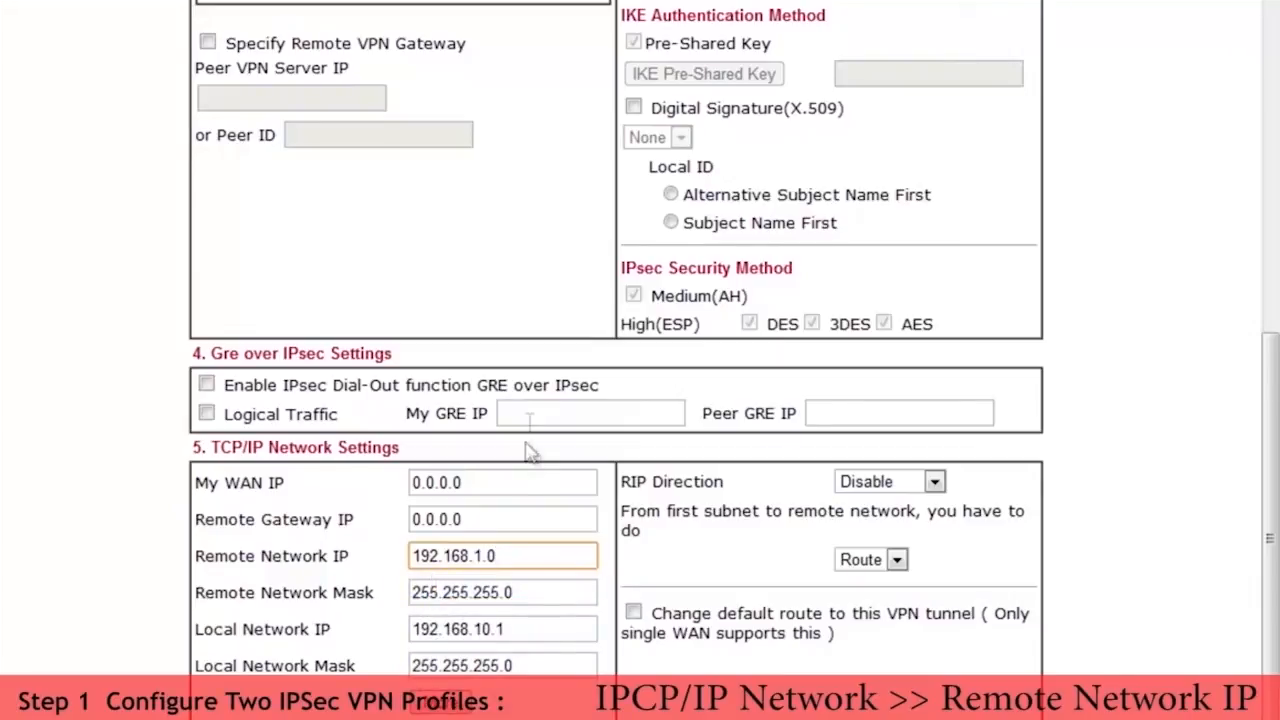
Step: Enable the IPsec Dial-Out function GRE over IPsec with My GRE IP 10.0.0.2 and Peer GRE IP 10.0.0.1
{"action": "left_click", "coordinate": [207, 386]}
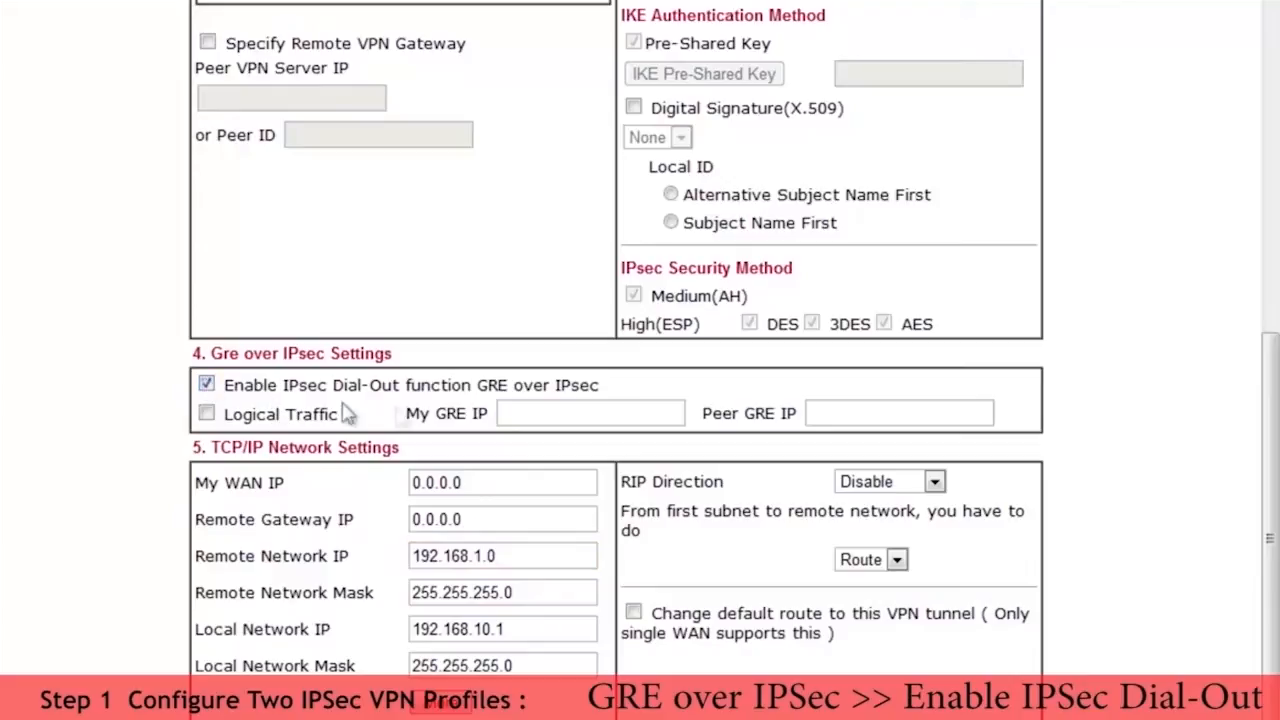
{"action": "left_click", "coordinate": [519, 413]}
{"action": "type", "text": "10"}
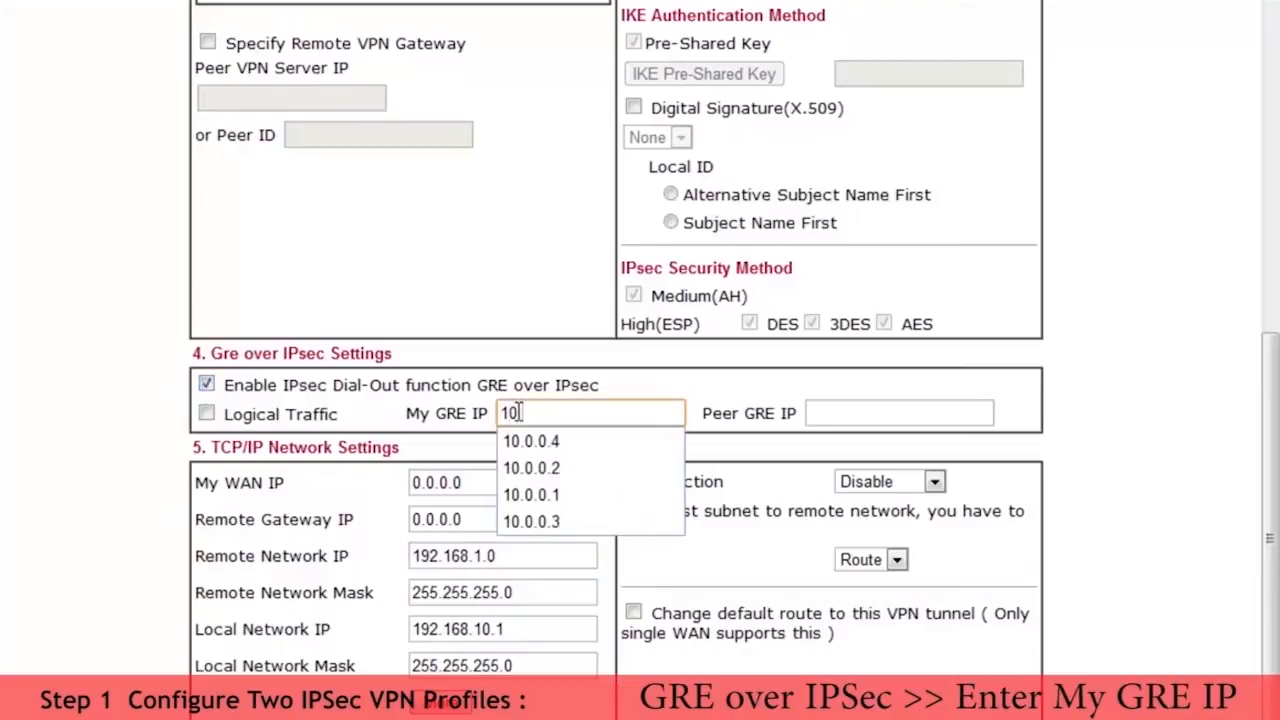
{"action": "type", "text": ".0.0.2"}
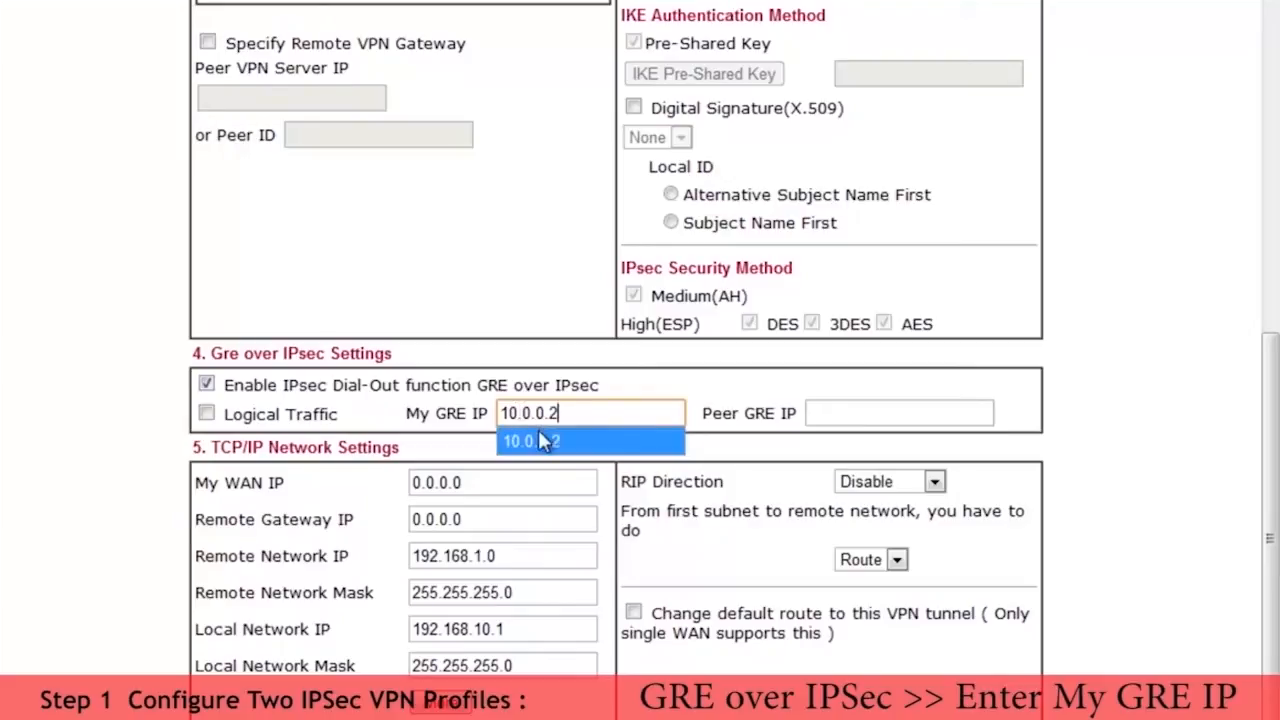
{"action": "left_click", "coordinate": [530, 441]}
{"action": "left_click", "coordinate": [826, 412]}
{"action": "type", "text": "10.0."}
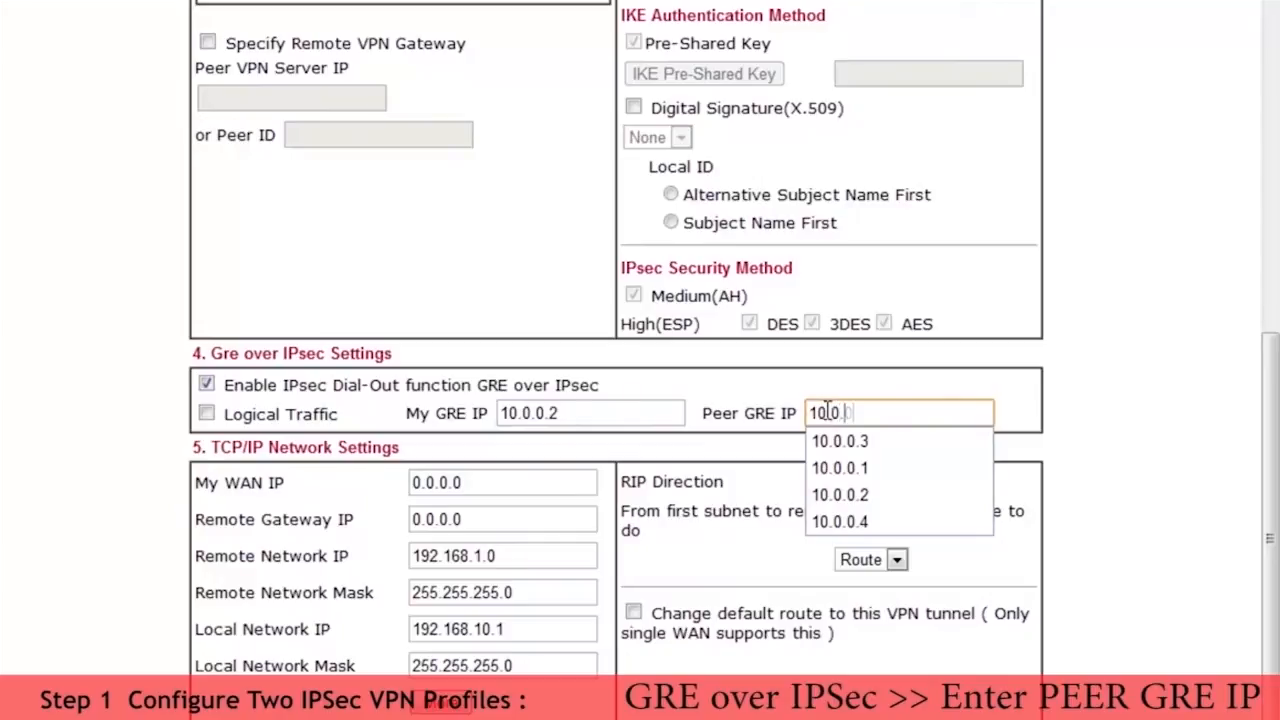
{"action": "type", "text": "0.1"}
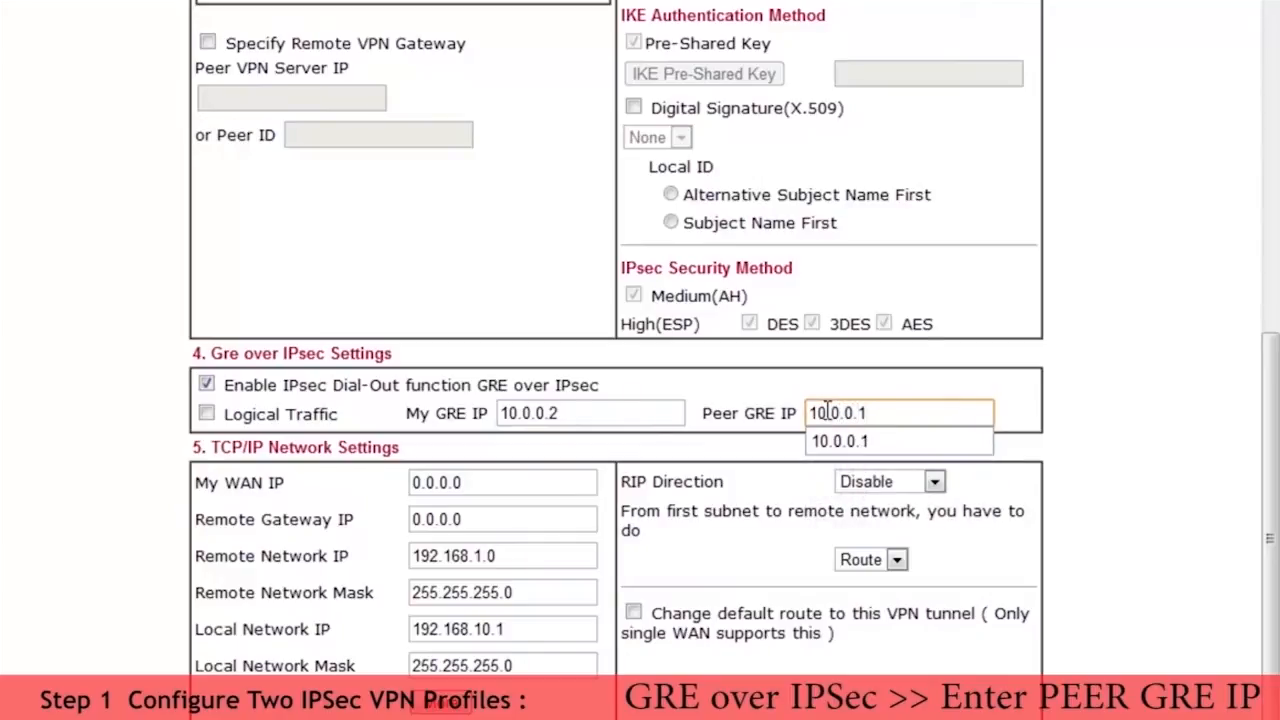
{"action": "left_click", "coordinate": [846, 442]}
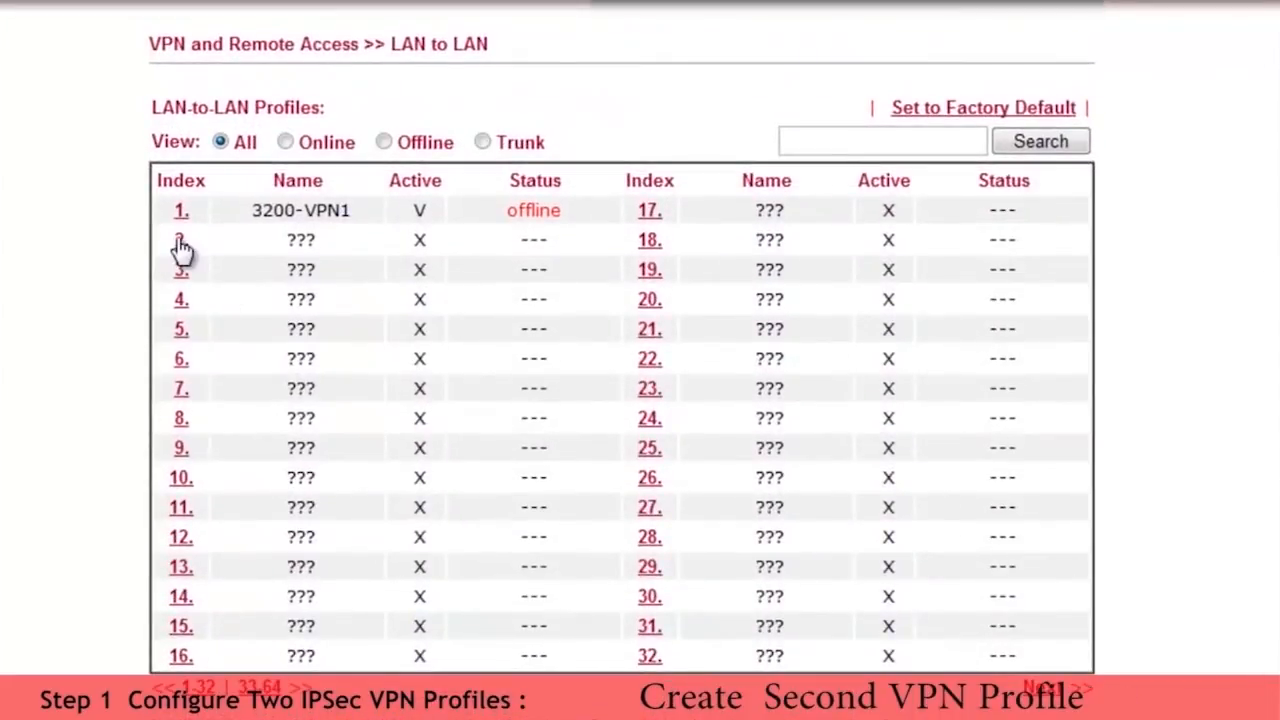
Step: Open LAN-to-LAN profile index 2, name it 3200-VPN2 and enable it
{"action": "left_click", "coordinate": [180, 242]}
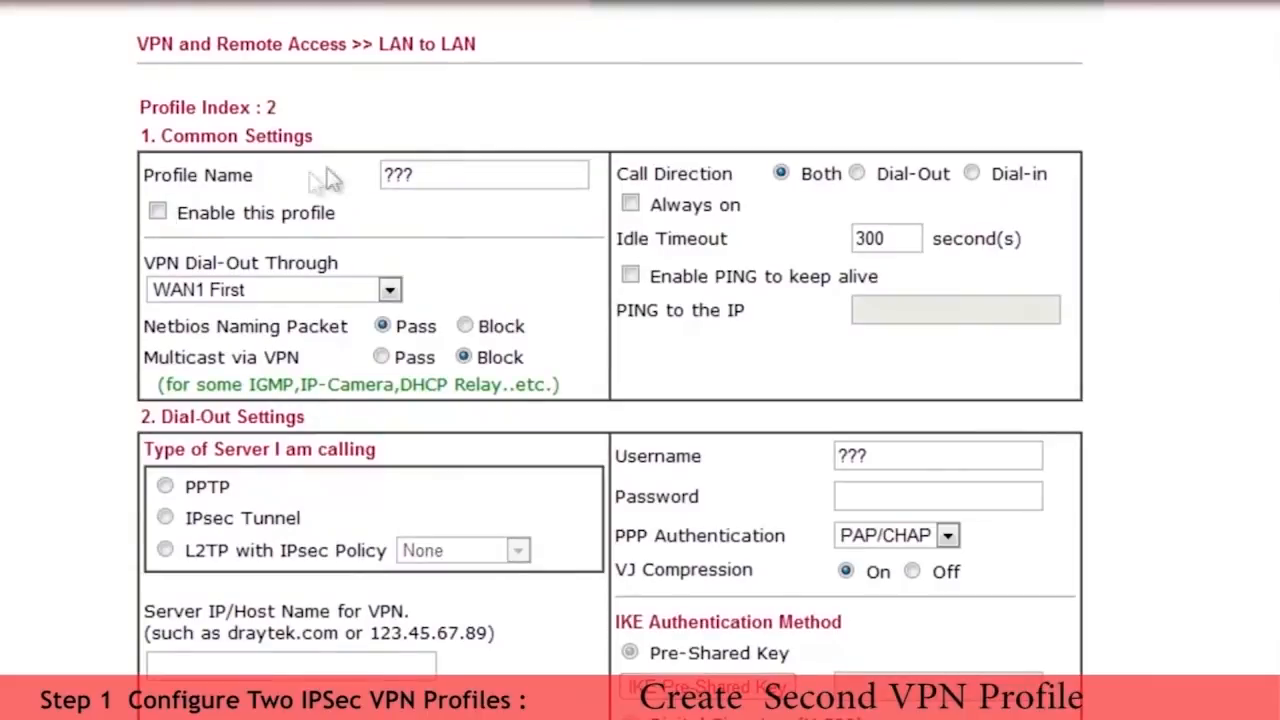
{"action": "left_click_drag", "start_coordinate": [438, 172], "coordinate": [366, 182]}
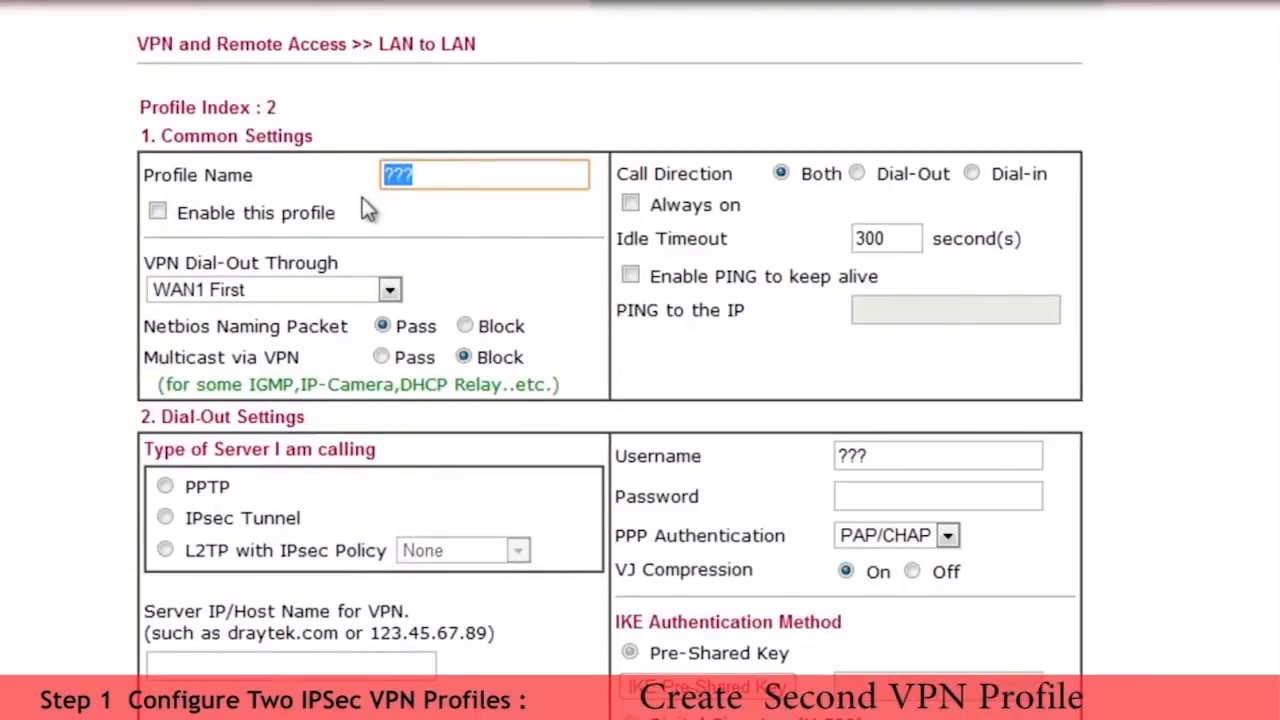
{"action": "type", "text": "3200"}
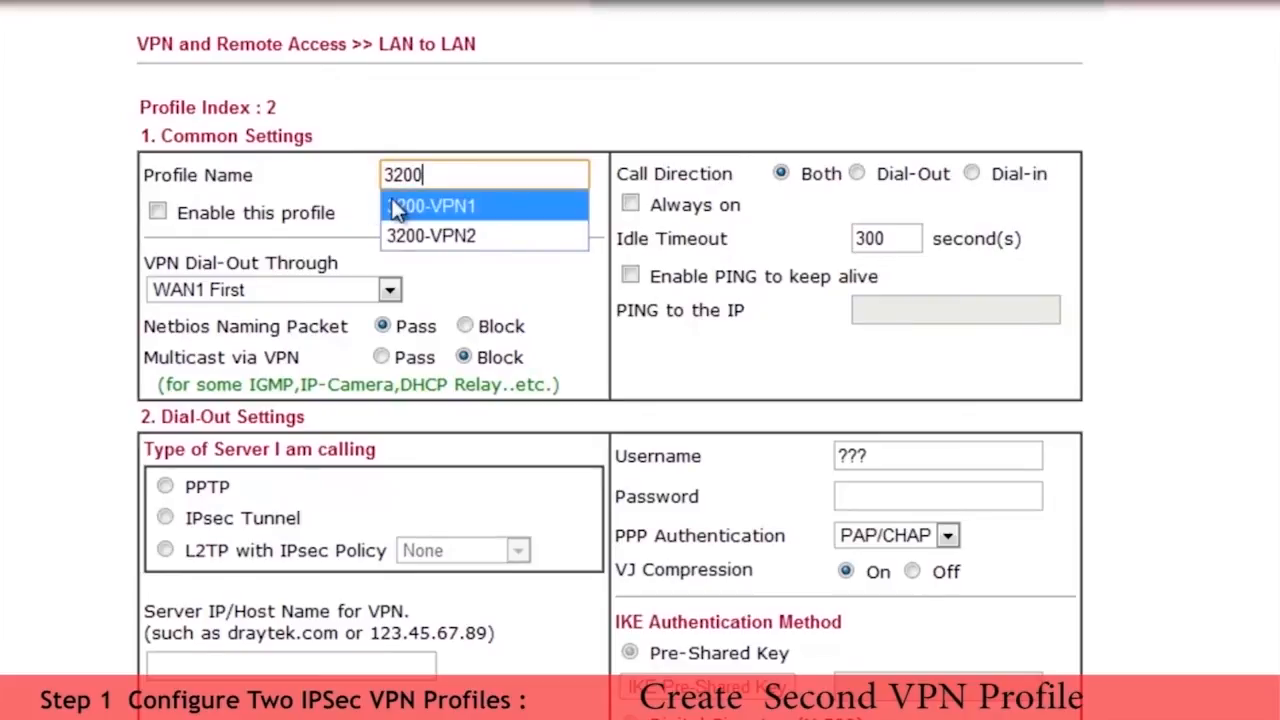
{"action": "left_click", "coordinate": [425, 236]}
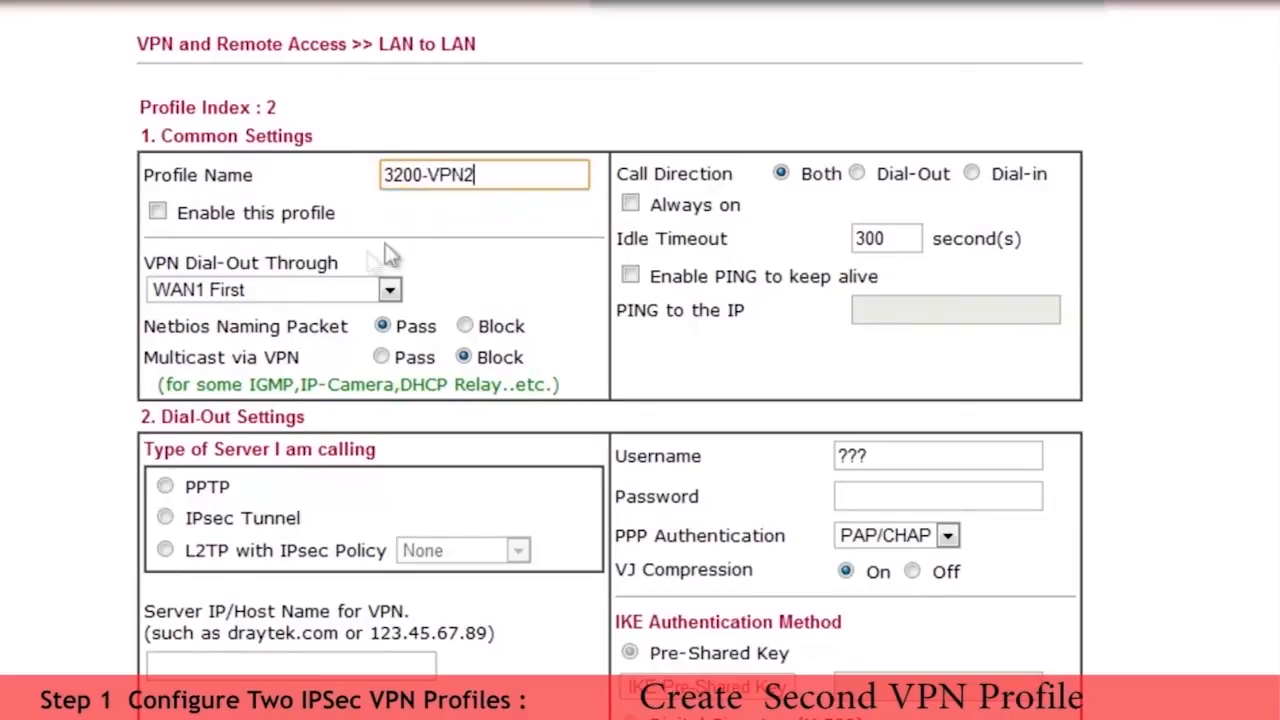
{"action": "left_click", "coordinate": [158, 213]}
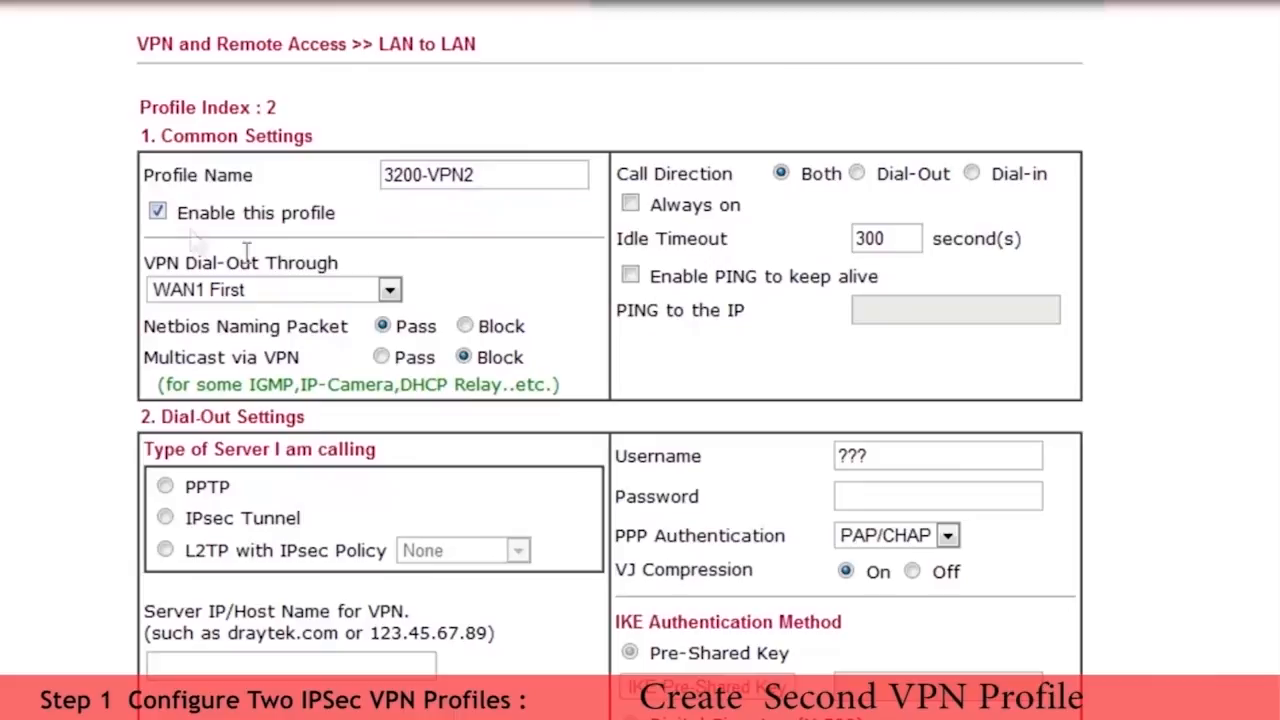
Step: Set 3200-VPN2 to dial out through WAN2 Only as an IPsec Tunnel, with call direction Dial-Out and Always on enabled
{"action": "left_click", "coordinate": [389, 289]}
{"action": "left_click", "coordinate": [279, 383]}
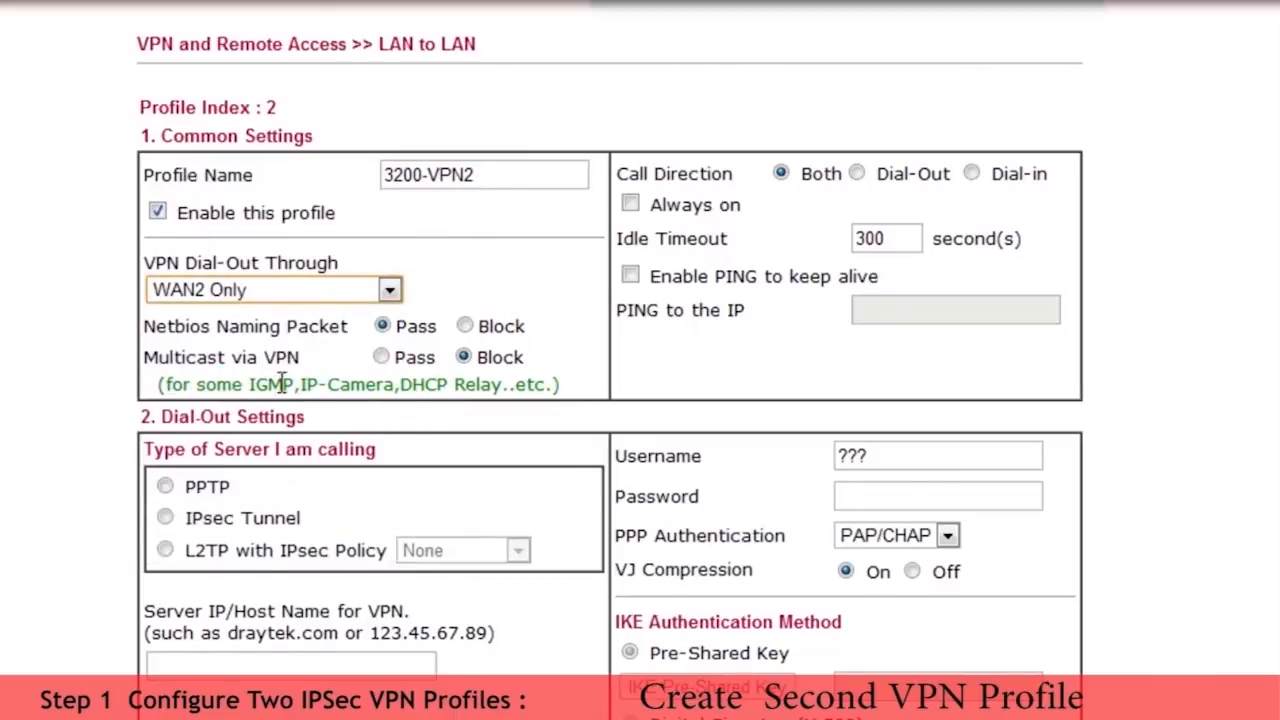
{"action": "left_click", "coordinate": [165, 517]}
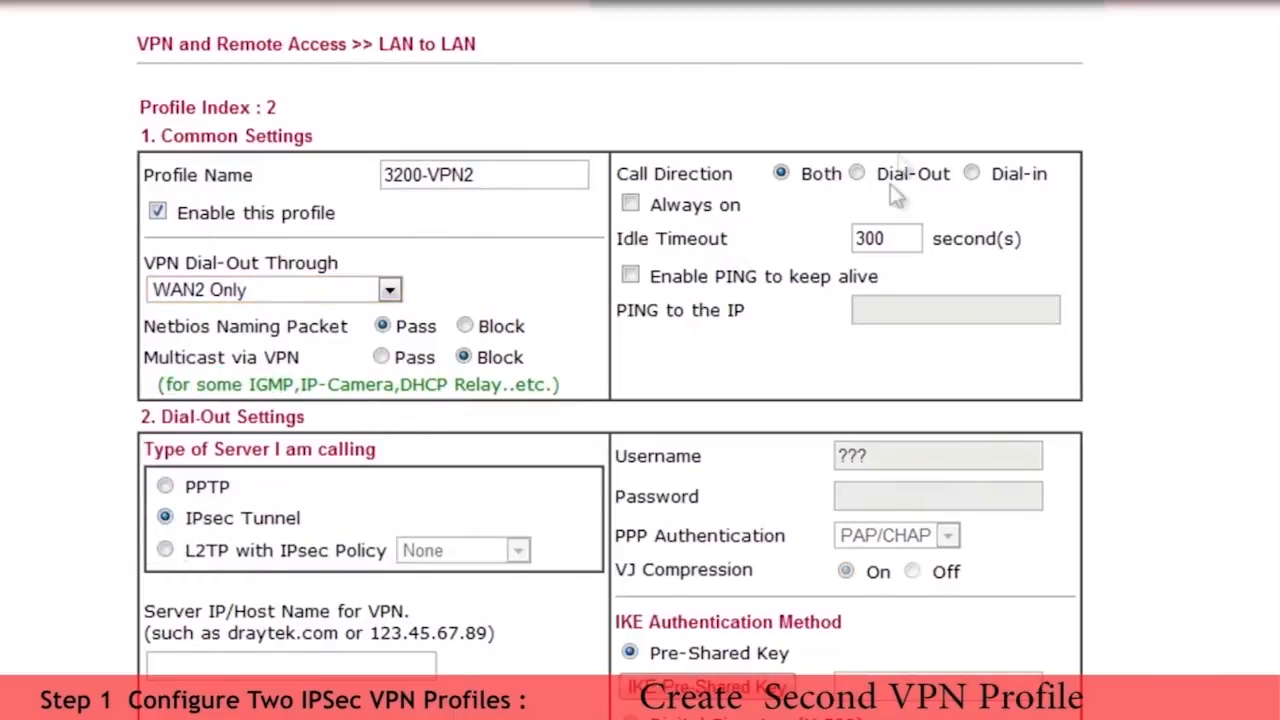
{"action": "left_click", "coordinate": [856, 173]}
{"action": "left_click", "coordinate": [631, 203]}
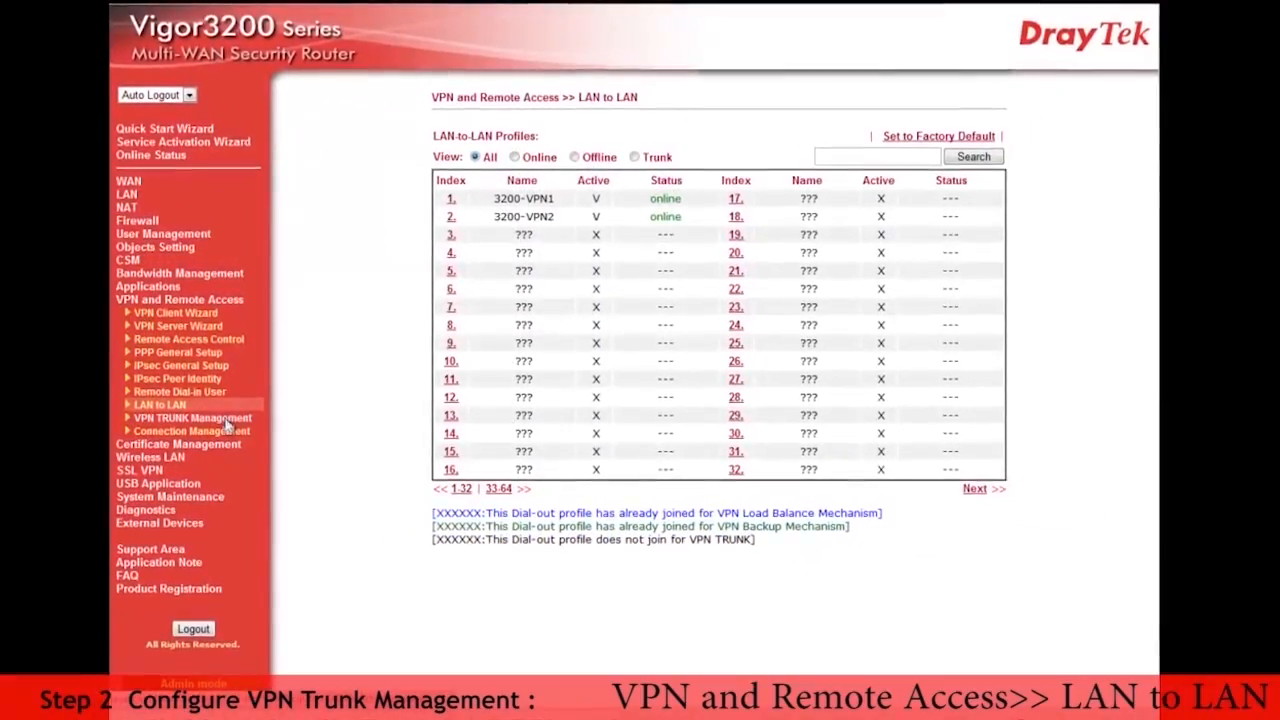
Step: Open VPN TRUNK Management and name the new trunk profile Trunk1 in its general setup
{"action": "left_click", "coordinate": [228, 421]}
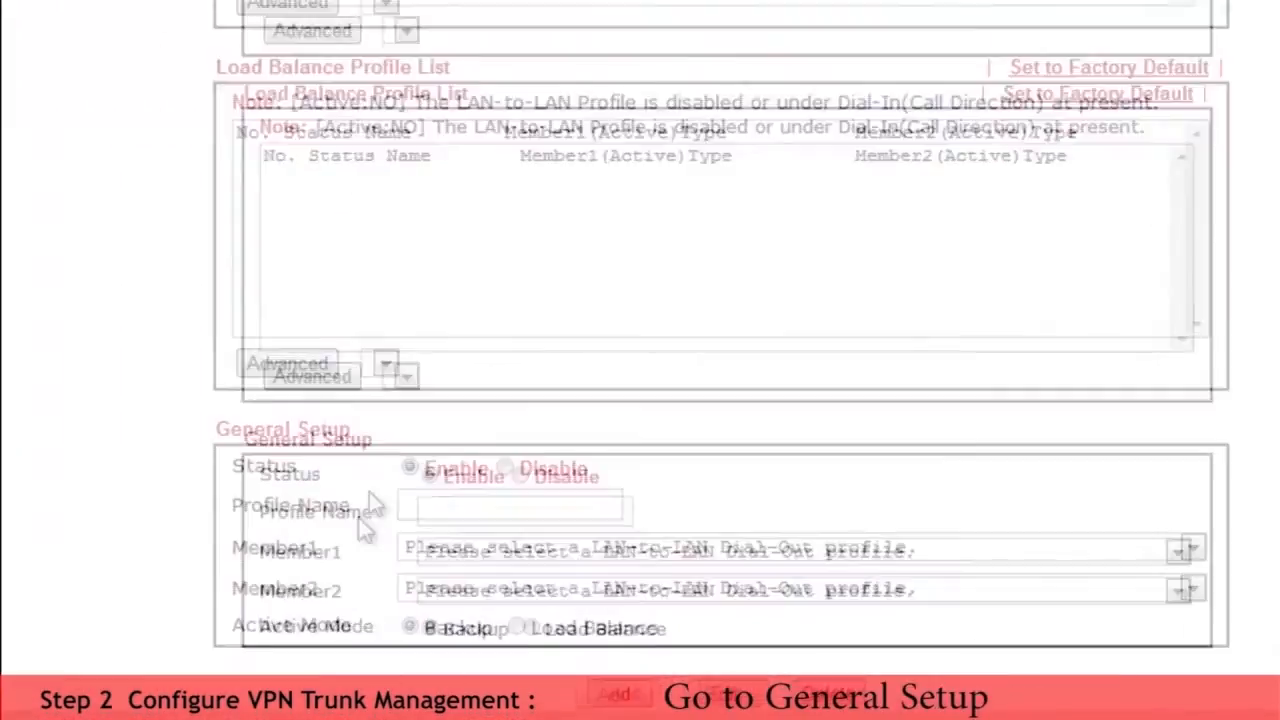
{"action": "left_click", "coordinate": [406, 491]}
{"action": "type", "text": "Tr"}
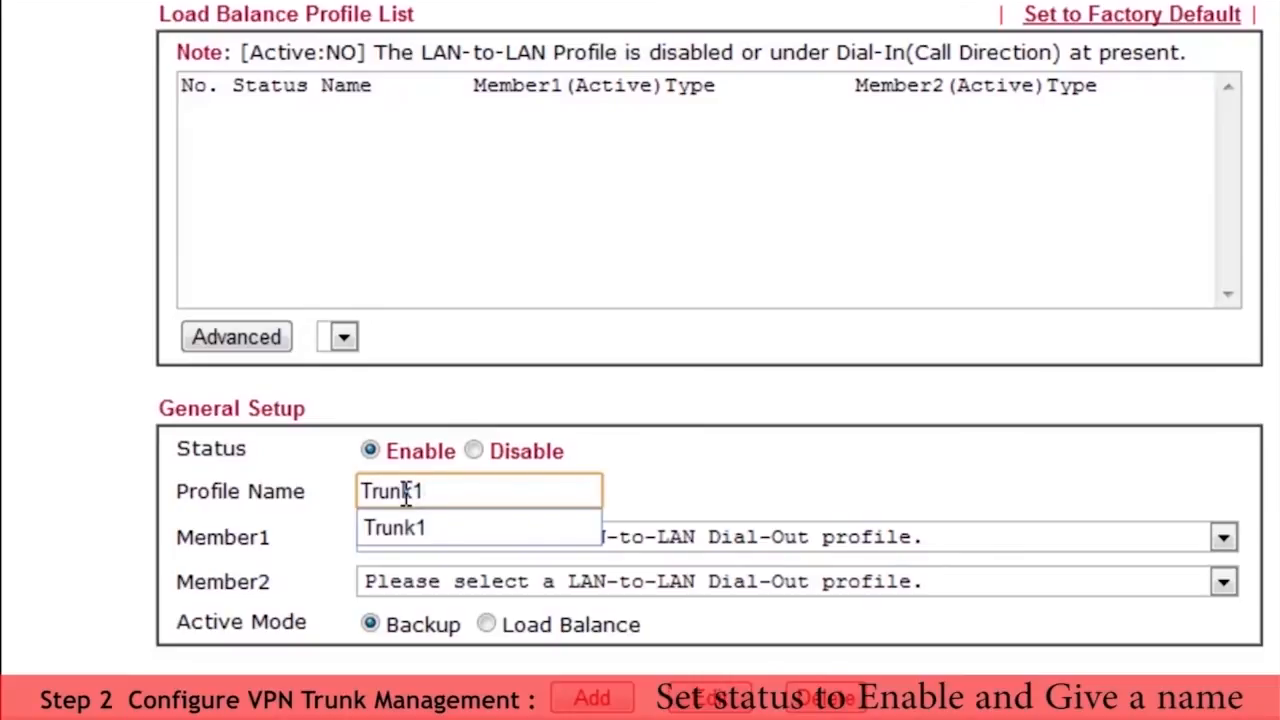
{"action": "type", "text": "unk1"}
{"action": "left_click", "coordinate": [427, 522]}
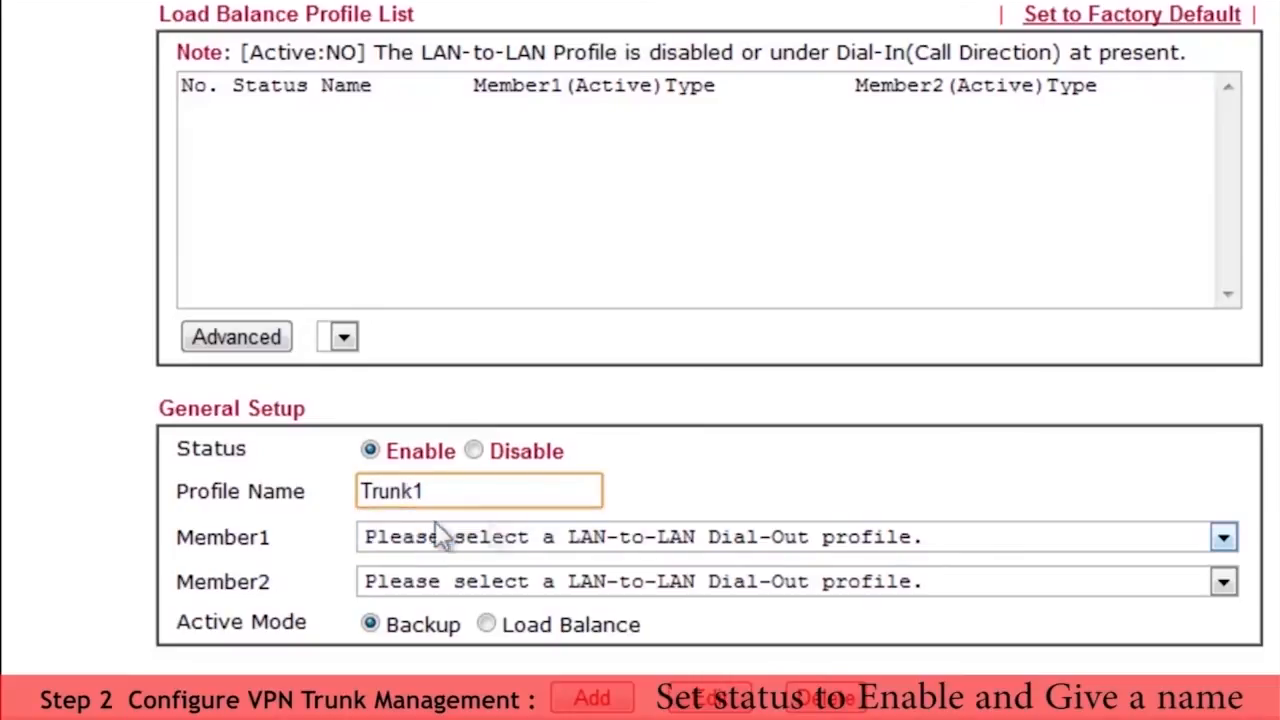
Step: Assign 3200-VPN1 as Member1 and 3200-VPN2 as Member2, and add the trunk profile in Load Balance mode
{"action": "left_click", "coordinate": [1218, 538]}
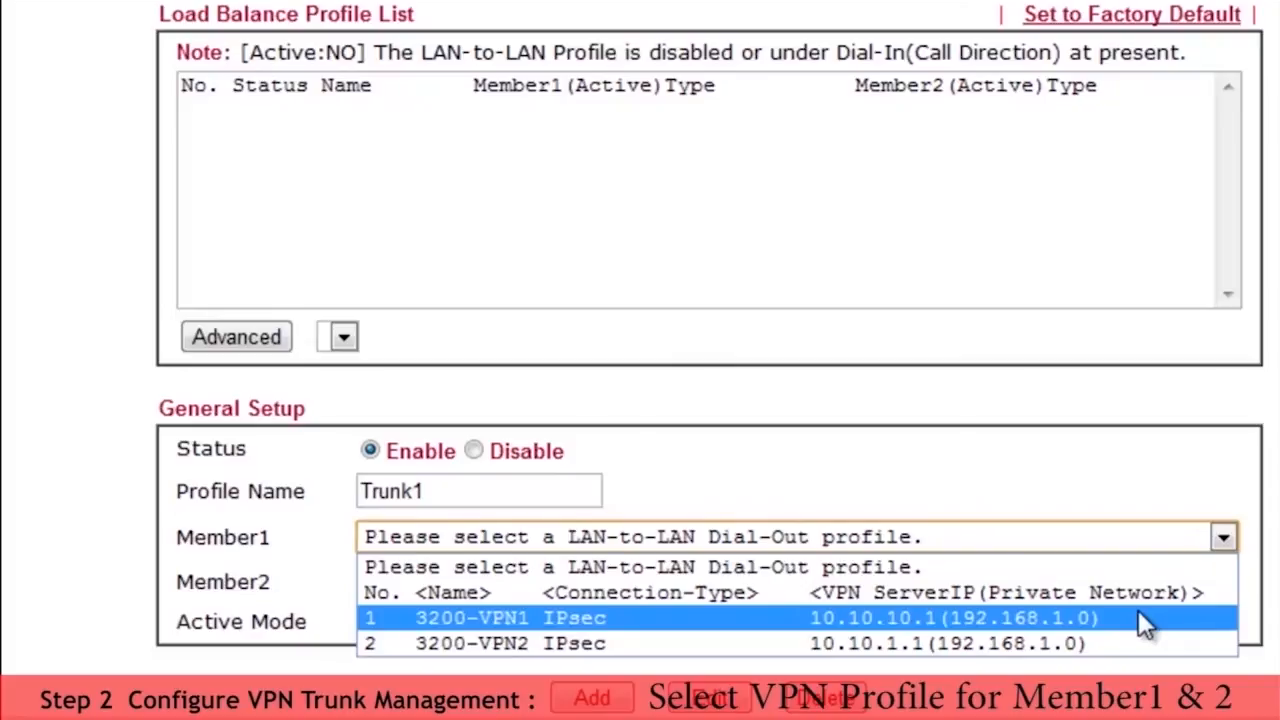
{"action": "left_click", "coordinate": [1140, 617]}
{"action": "left_click", "coordinate": [1222, 581]}
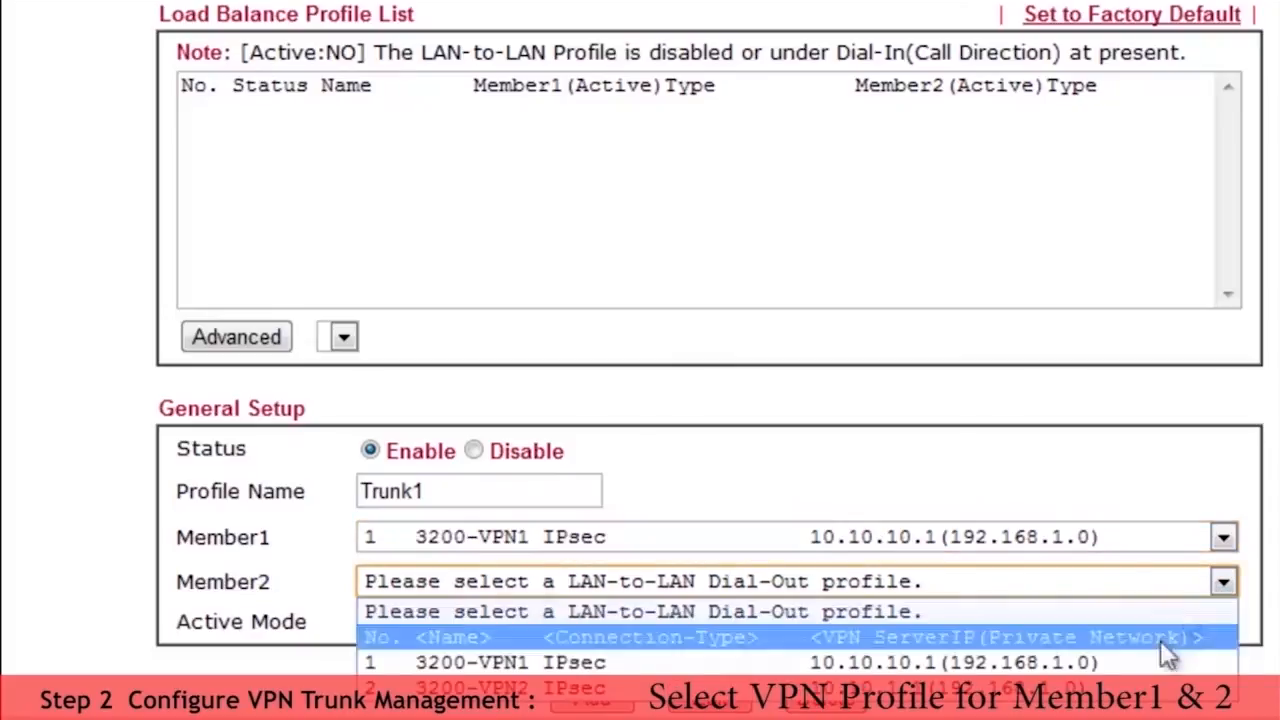
{"action": "left_click", "coordinate": [1140, 688]}
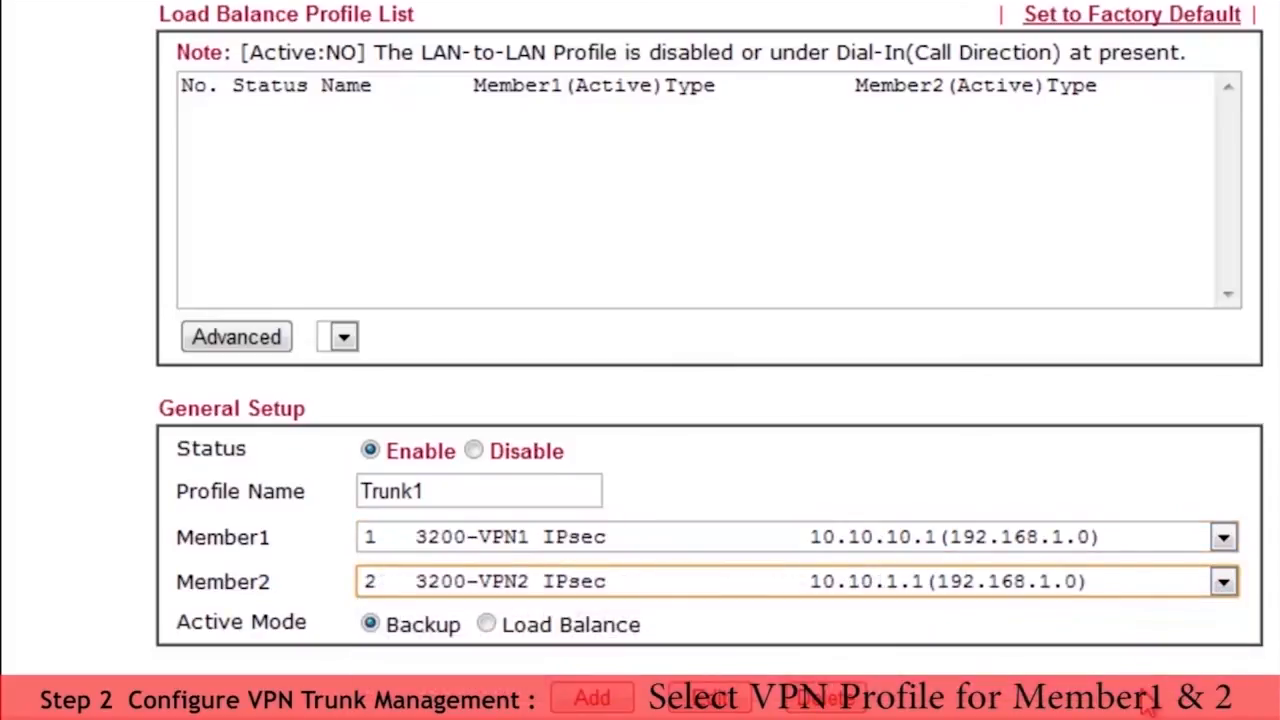
{"action": "left_click", "coordinate": [488, 624]}
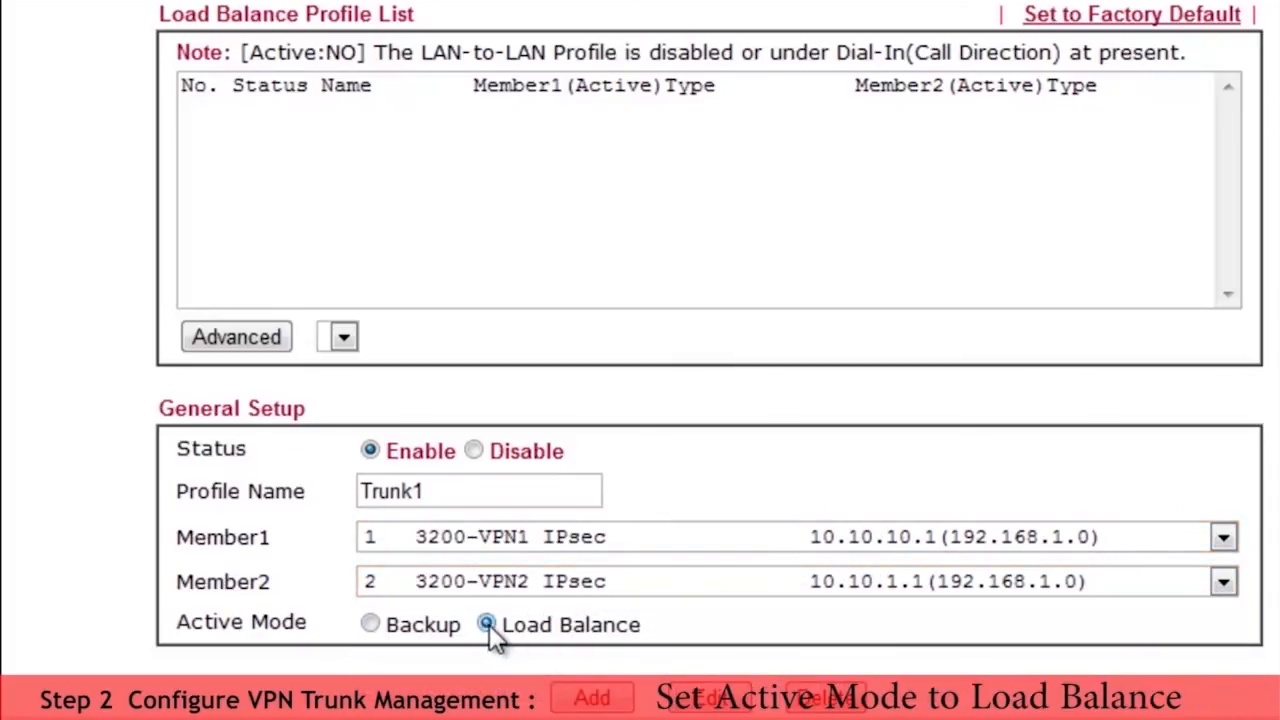
{"action": "left_click", "coordinate": [591, 699]}
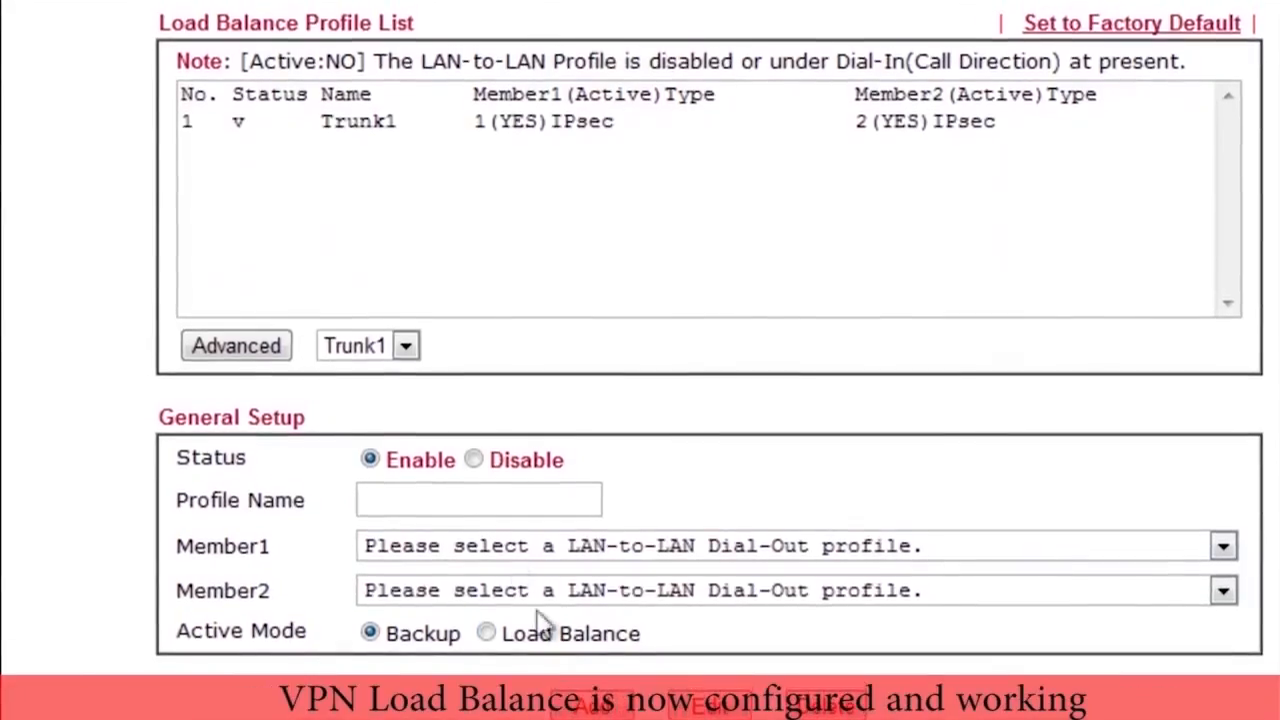
Step: Select Trunk1 in the load balance profile list and examine its advanced load balance settings
{"action": "left_click", "coordinate": [370, 128]}
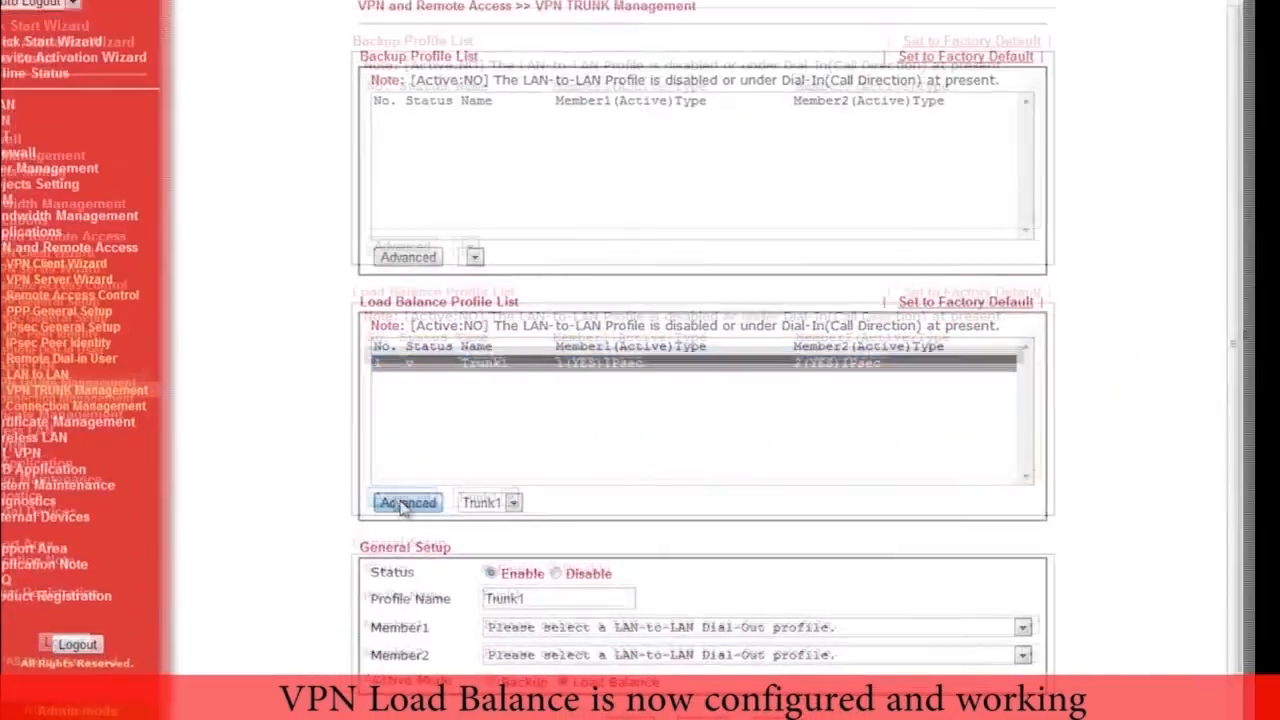
{"action": "left_click", "coordinate": [236, 350]}
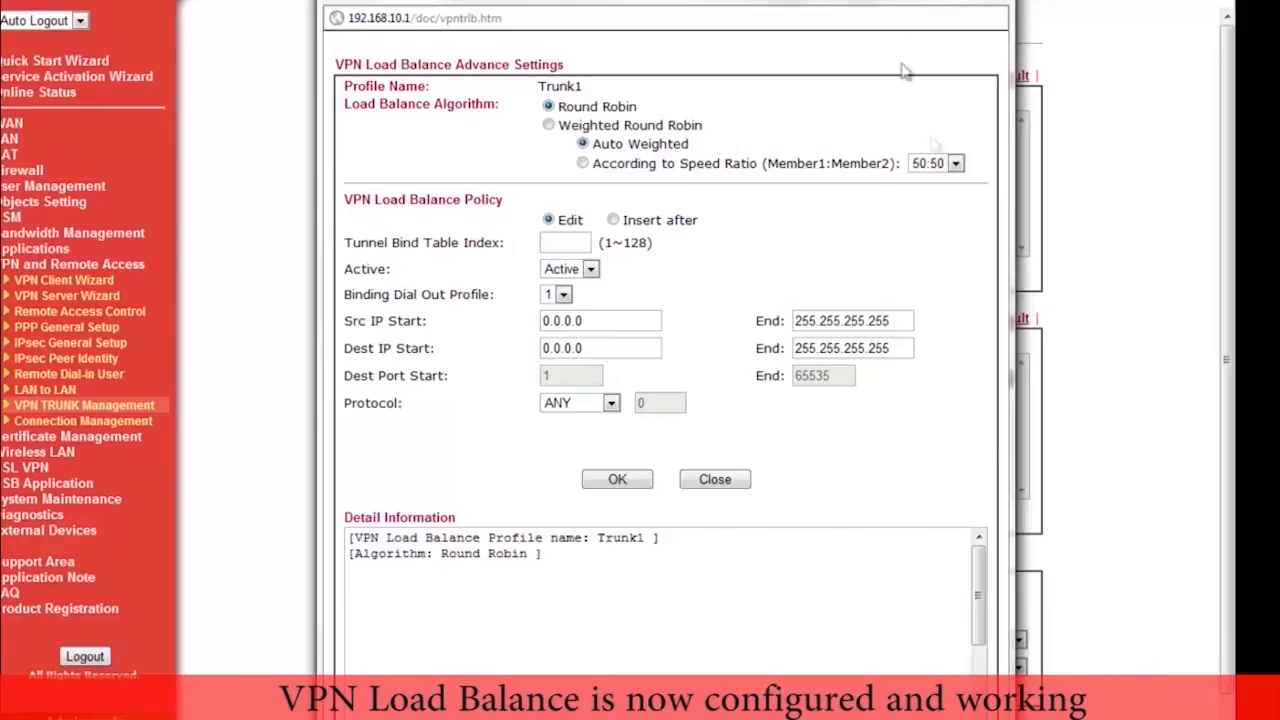
{"action": "left_click_drag", "start_coordinate": [857, 2], "coordinate": [842, 0]}
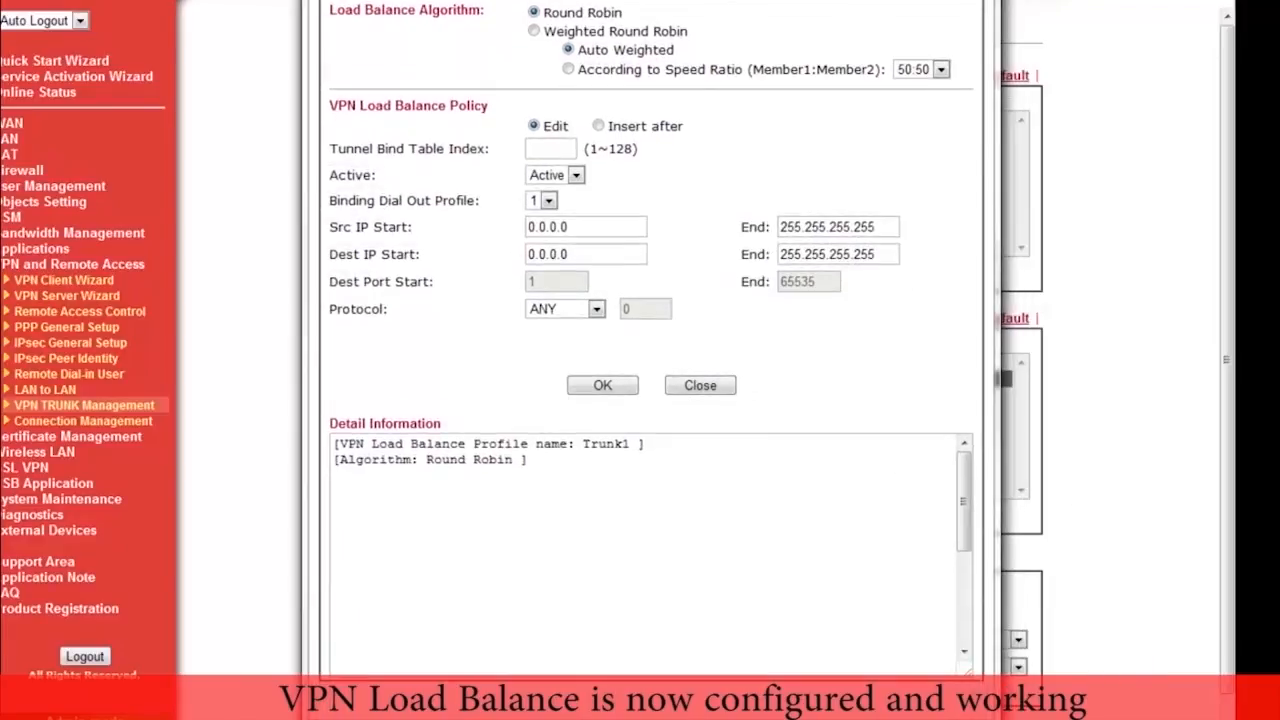
{"action": "left_click", "coordinate": [1153, 461]}
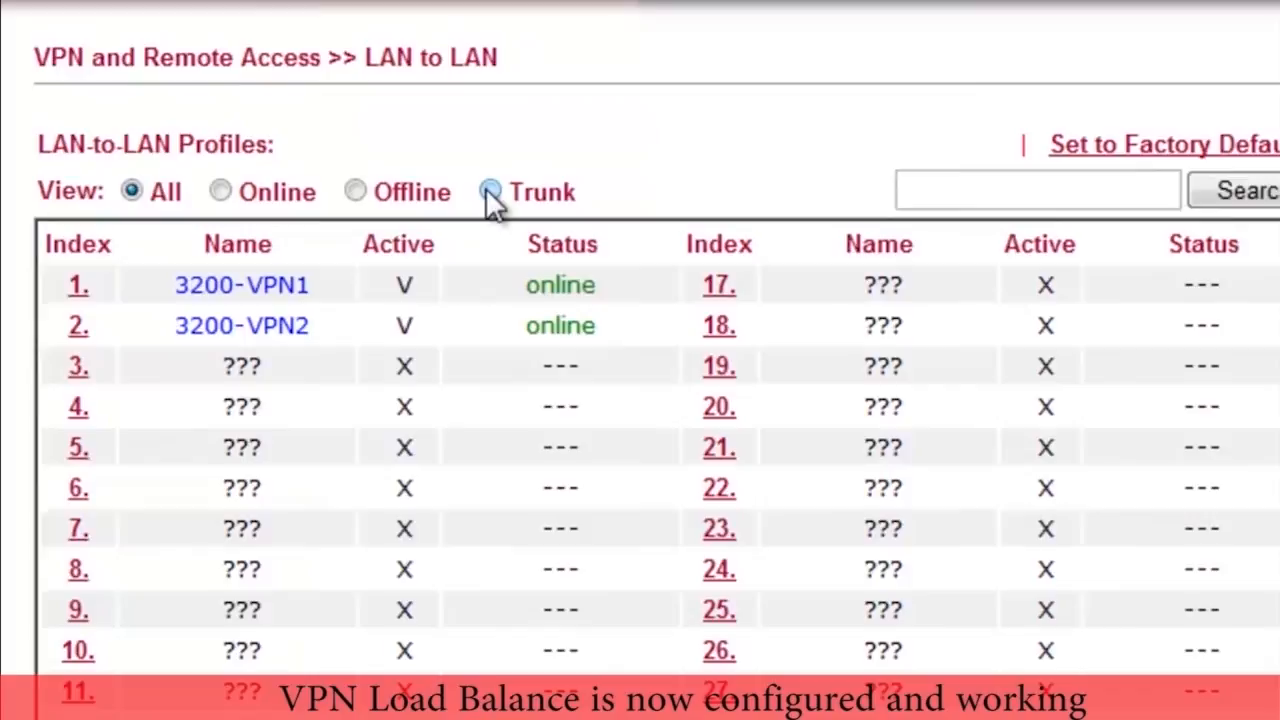
Step: Show only the trunk profiles in the LAN-to-LAN list to check the status of Trunk1's members
{"action": "left_click", "coordinate": [490, 193]}
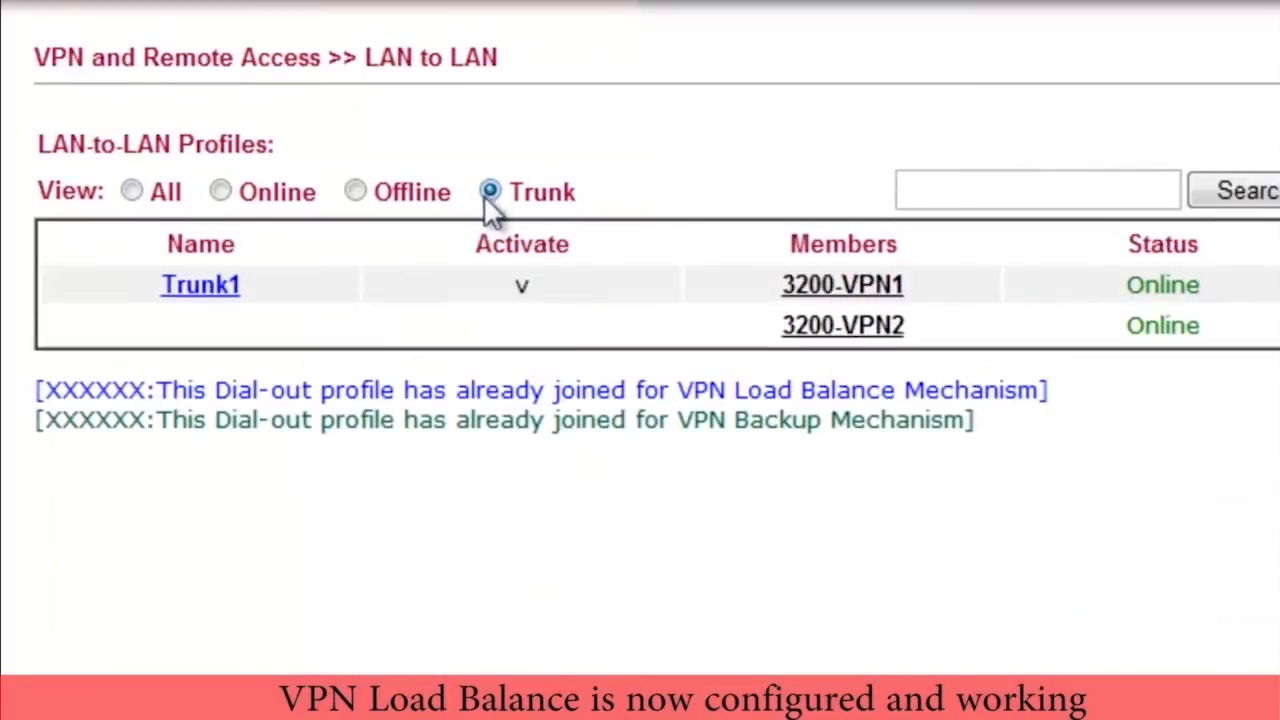